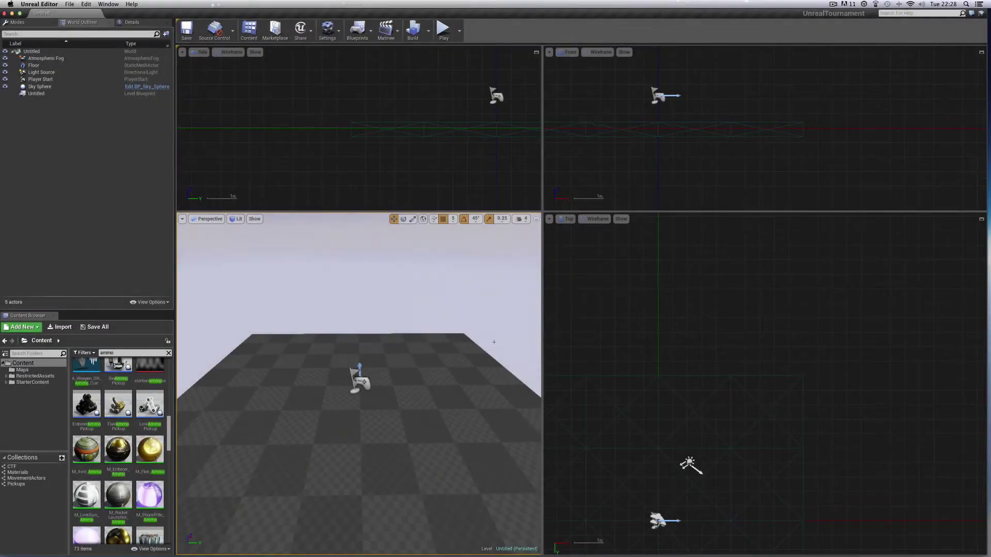
- Delete the default floor mesh from the level
{"action": "middle_click_drag", "start_coordinate": [396, 389], "coordinate": [396, 359]}
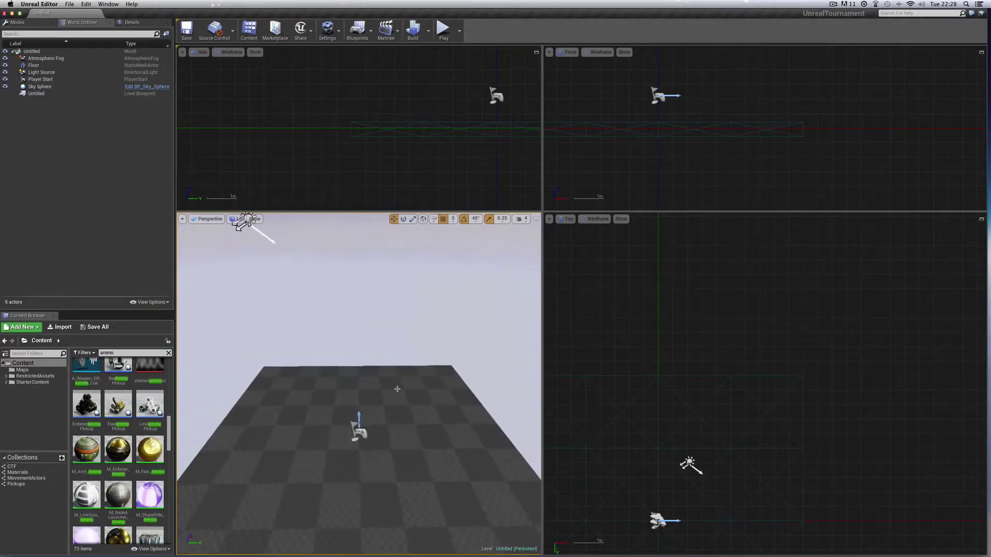
{"action": "mouse_move", "coordinate": [396, 389]}
{"action": "left_mouse_down"}
{"action": "mouse_move", "coordinate": [396, 439]}
{"action": "mouse_move", "coordinate": [382, 400]}
{"action": "left_mouse_up"}
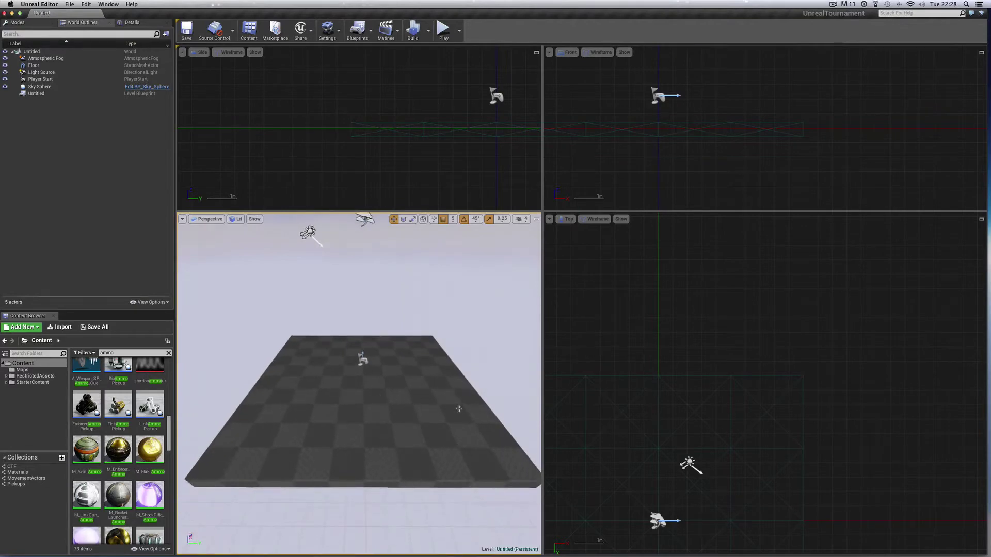
{"action": "scroll", "coordinate": [641, 354], "scroll_direction": "down", "scroll_amount": 3}
{"action": "scroll", "coordinate": [642, 354], "scroll_direction": "left", "scroll_amount": 3}
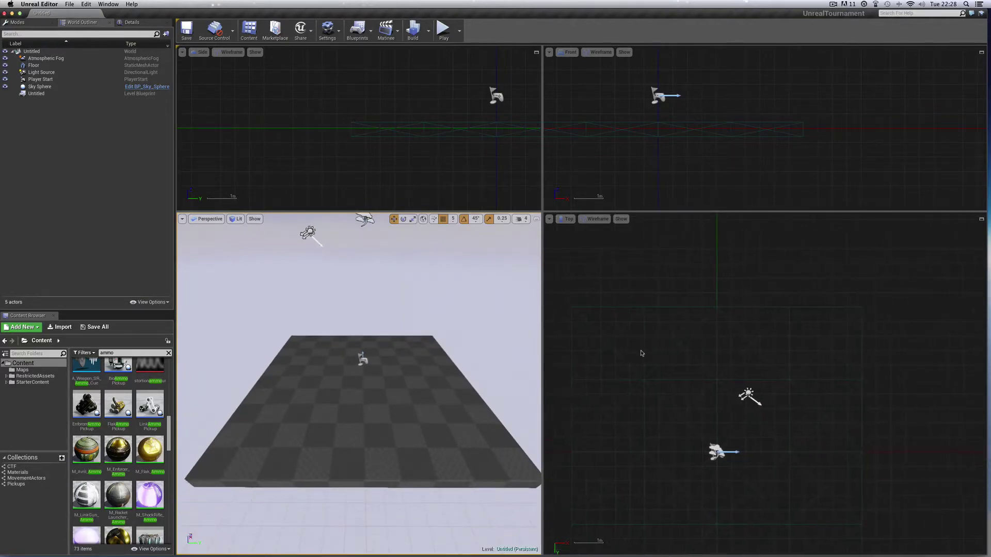
{"action": "scroll", "coordinate": [642, 353], "scroll_direction": "left", "scroll_amount": 1}
{"action": "scroll", "coordinate": [642, 353], "scroll_direction": "down", "scroll_amount": 3}
{"action": "right_click_drag", "start_coordinate": [931, 332], "coordinate": [931, 360]}
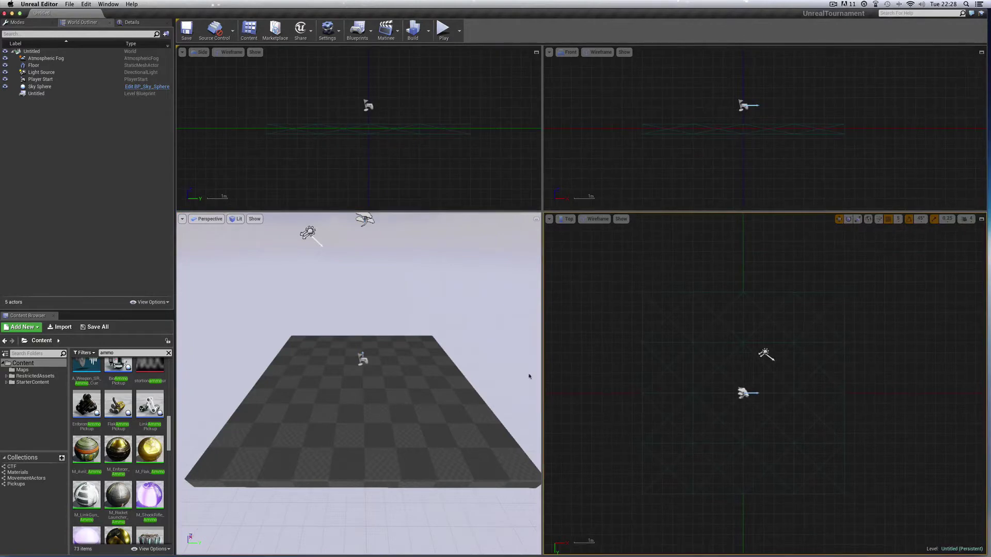
{"action": "left_click", "coordinate": [657, 341]}
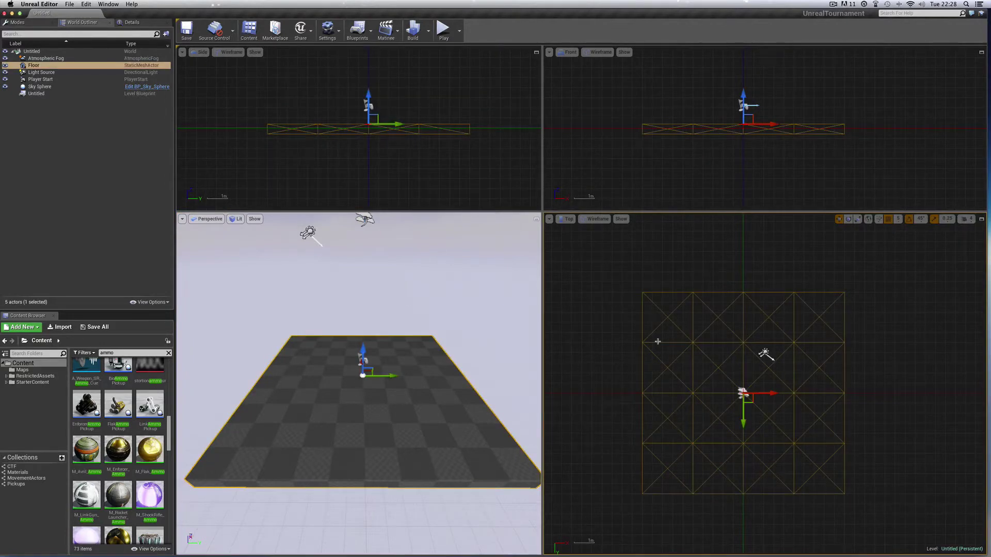
{"action": "key", "text": "Delete"}
- Set the position grid snap to 50 and place an additive BSP box brush at the level's origin, around the player start
{"action": "left_click", "coordinate": [14, 23]}
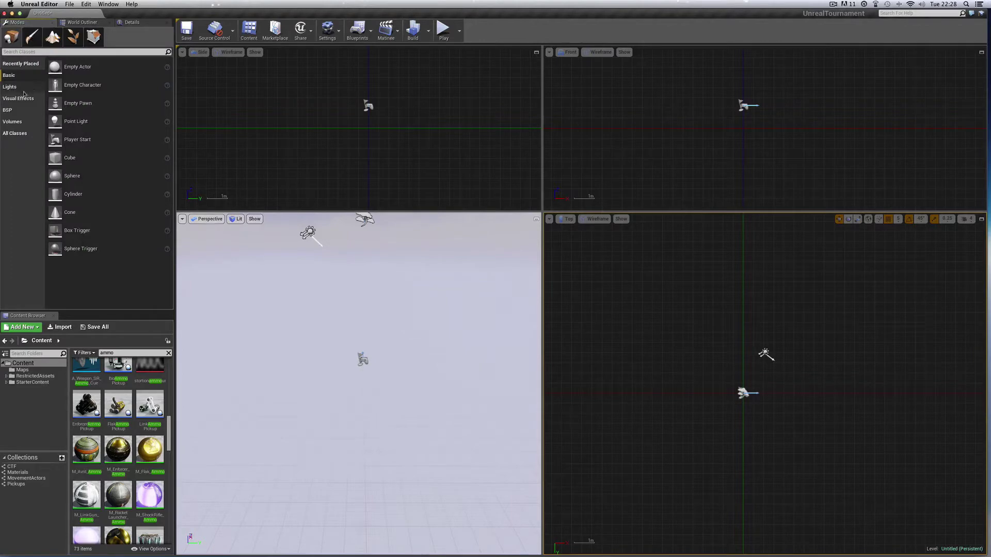
{"action": "left_click", "coordinate": [10, 110]}
{"action": "left_click_drag", "start_coordinate": [66, 66], "coordinate": [581, 308]}
{"action": "left_click_drag", "start_coordinate": [672, 341], "coordinate": [63, 82]}
{"action": "left_click", "coordinate": [818, 255]}
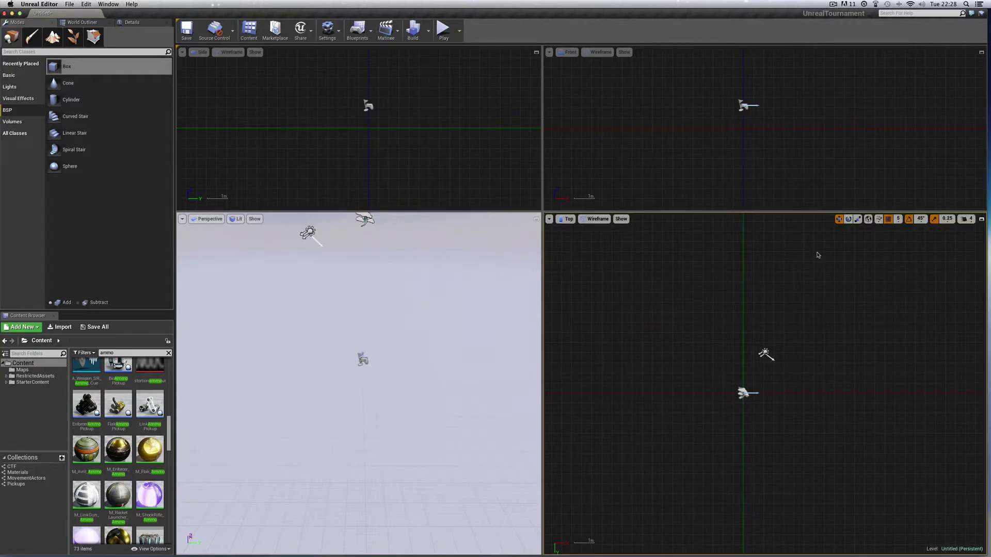
{"action": "left_click", "coordinate": [900, 221]}
{"action": "left_click", "coordinate": [905, 262]}
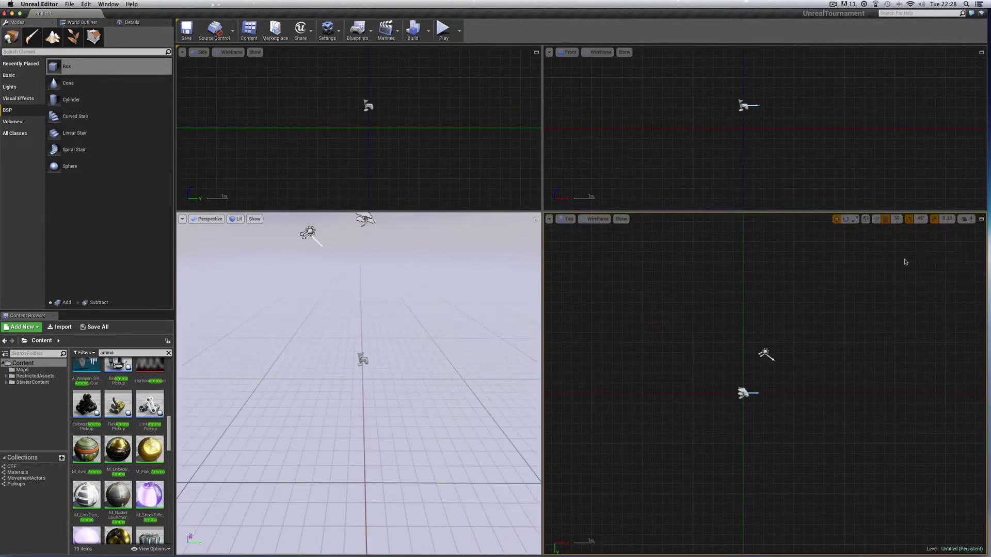
{"action": "mouse_move", "coordinate": [96, 67]}
{"action": "left_mouse_down"}
{"action": "mouse_move", "coordinate": [96, 81]}
{"action": "mouse_move", "coordinate": [314, 198]}
{"action": "mouse_move", "coordinate": [740, 394]}
{"action": "left_mouse_up"}
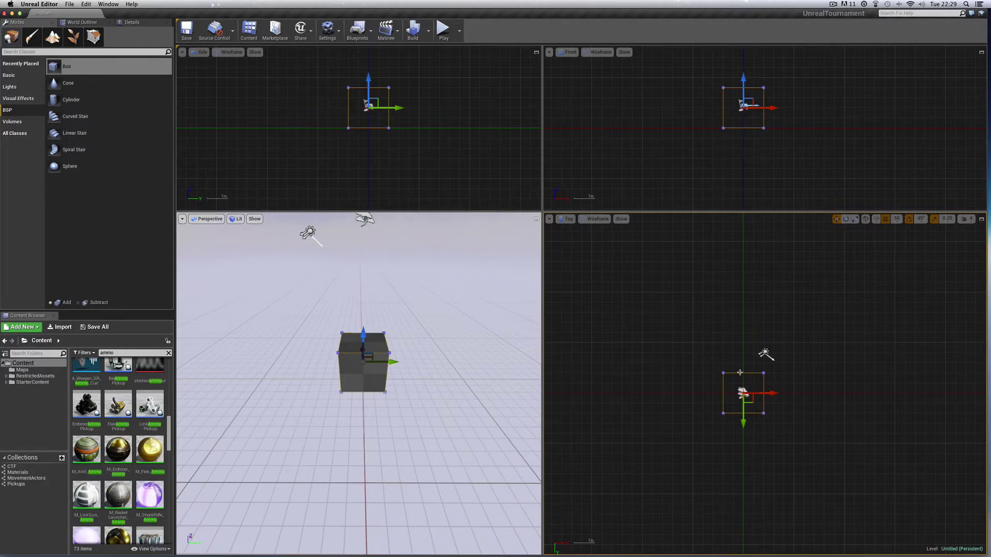
- Set the box brush's X and Y dimensions to 2000
{"action": "left_click", "coordinate": [131, 23]}
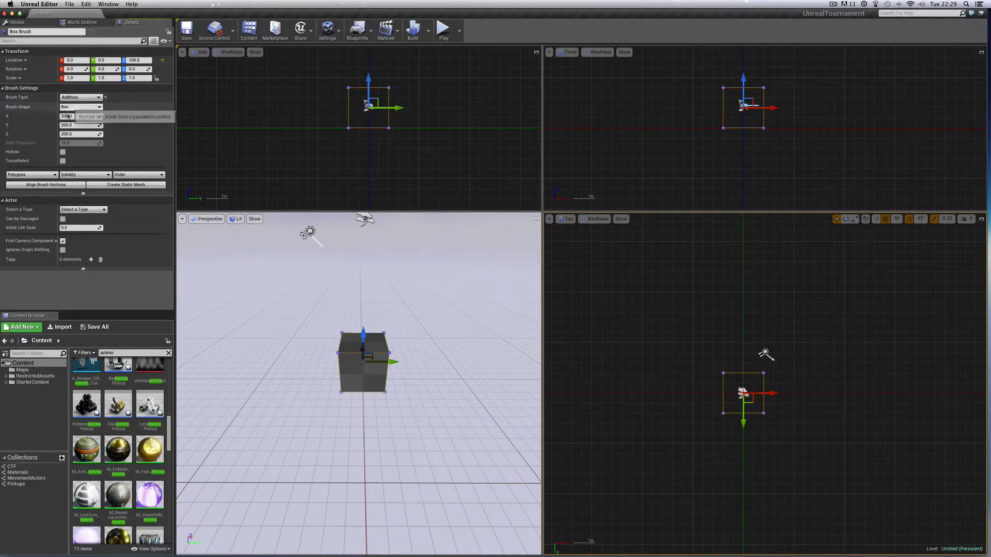
{"action": "left_click", "coordinate": [67, 114]}
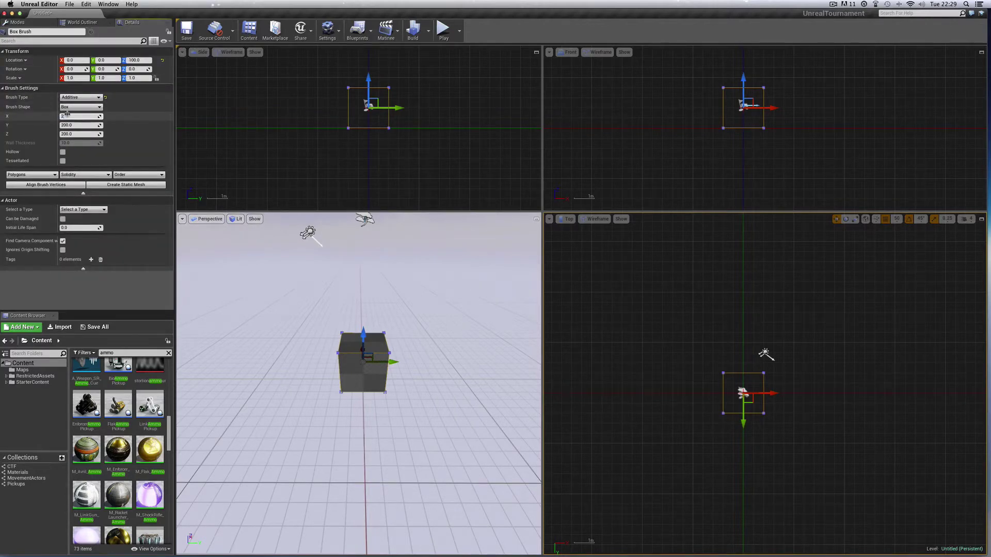
{"action": "type", "text": "2000"}
{"action": "left_click", "coordinate": [69, 125]}
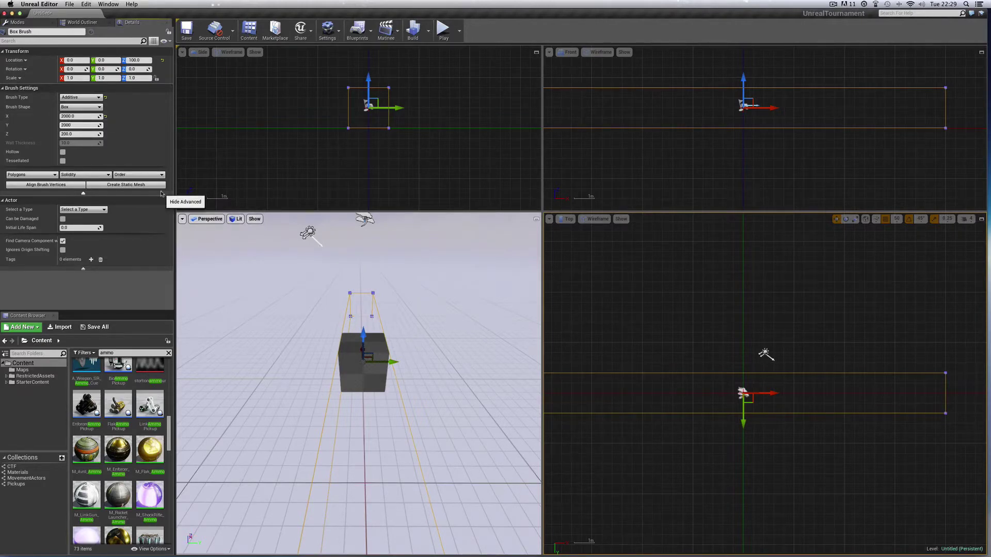
{"action": "key", "text": "Return"}
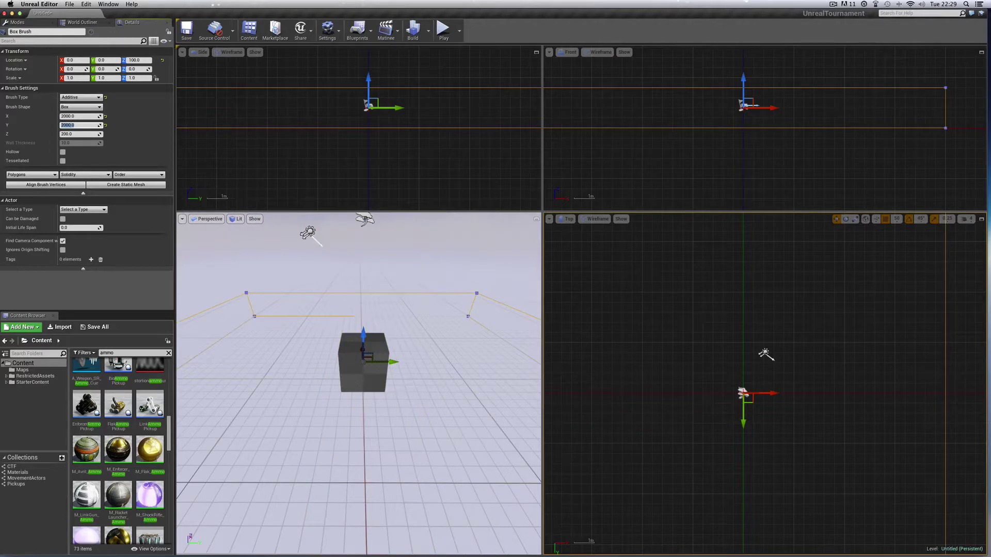
- Set the box brush's Z dimension to 400 and build the level to refresh its geometry
{"action": "mouse_move", "coordinate": [455, 388]}
{"action": "right_mouse_down"}
{"action": "mouse_move", "coordinate": [455, 379]}
{"action": "mouse_move", "coordinate": [456, 388]}
{"action": "right_mouse_up"}
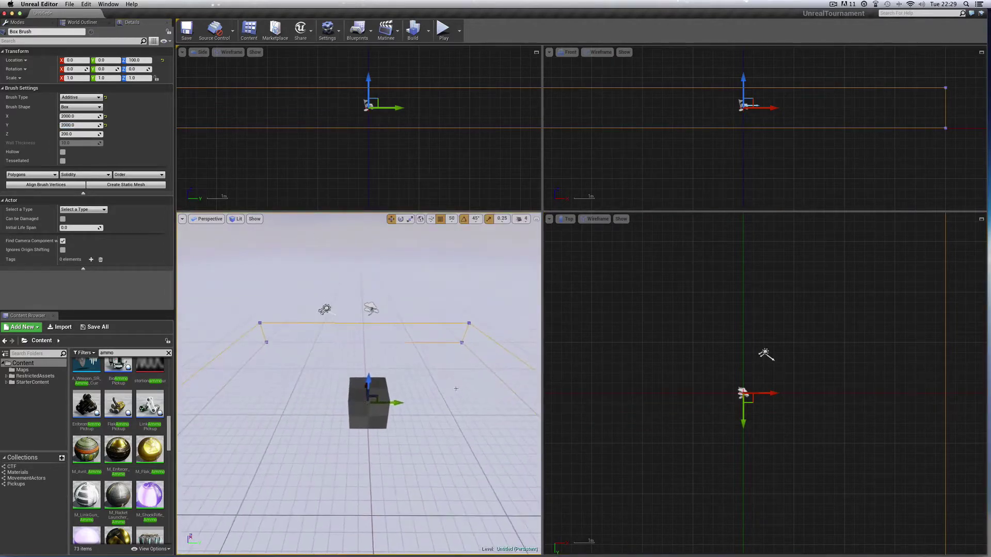
{"action": "left_click_drag", "start_coordinate": [456, 389], "coordinate": [456, 457]}
{"action": "middle_click_drag", "start_coordinate": [456, 389], "coordinate": [455, 374]}
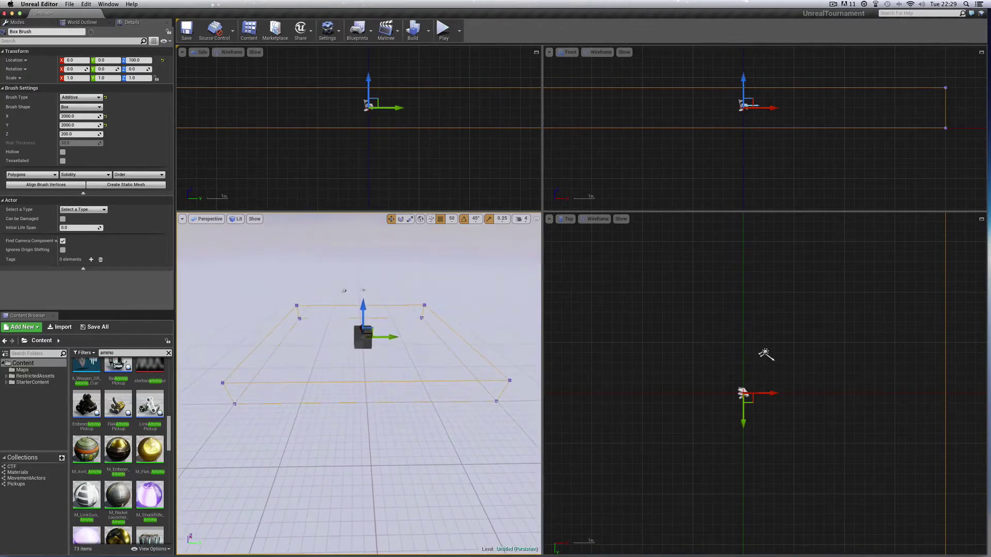
{"action": "left_click", "coordinate": [66, 134]}
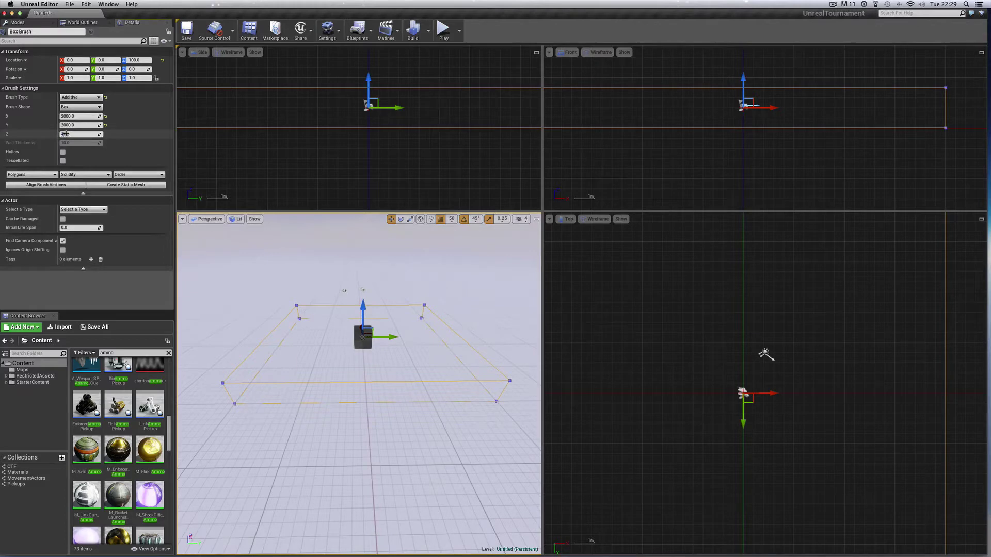
{"action": "type", "text": "400"}
{"action": "key", "text": "Return"}
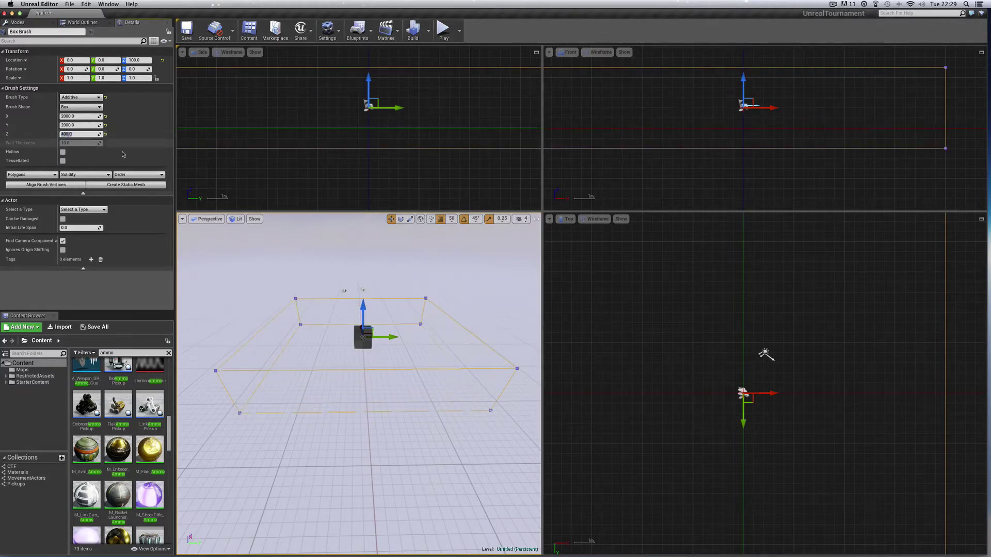
{"action": "left_click", "coordinate": [411, 32]}
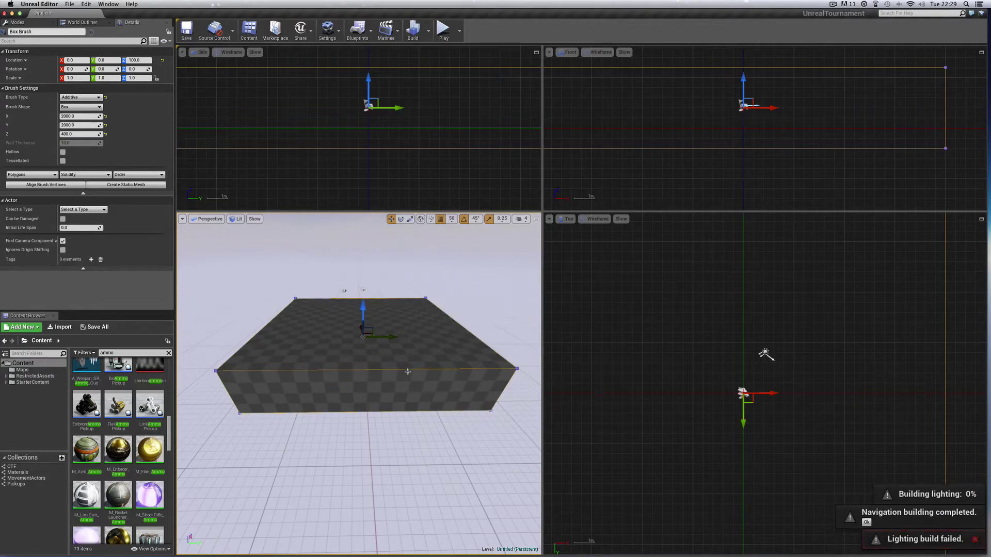
- Place a second BSP box brush on top of the floor block, at X -800, Y 0, Z 400
{"action": "scroll", "coordinate": [765, 358], "scroll_direction": "down", "scroll_amount": 2}
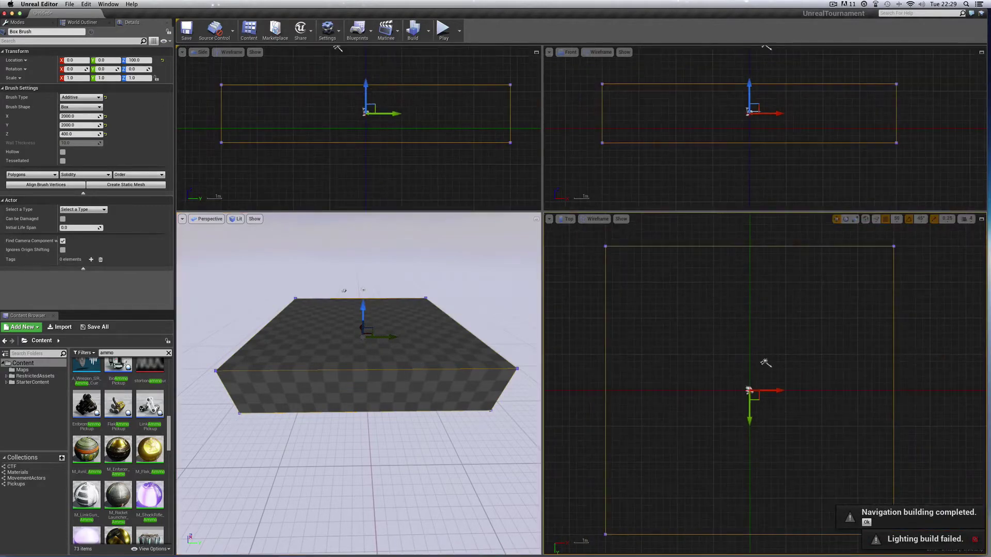
{"action": "scroll", "coordinate": [672, 299], "scroll_direction": "down", "scroll_amount": 2}
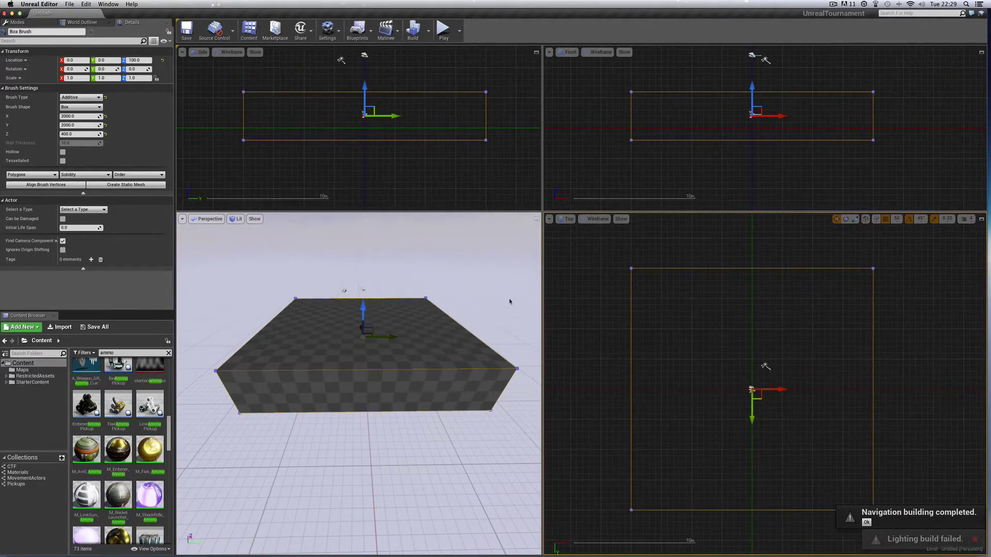
{"action": "left_click", "coordinate": [17, 22]}
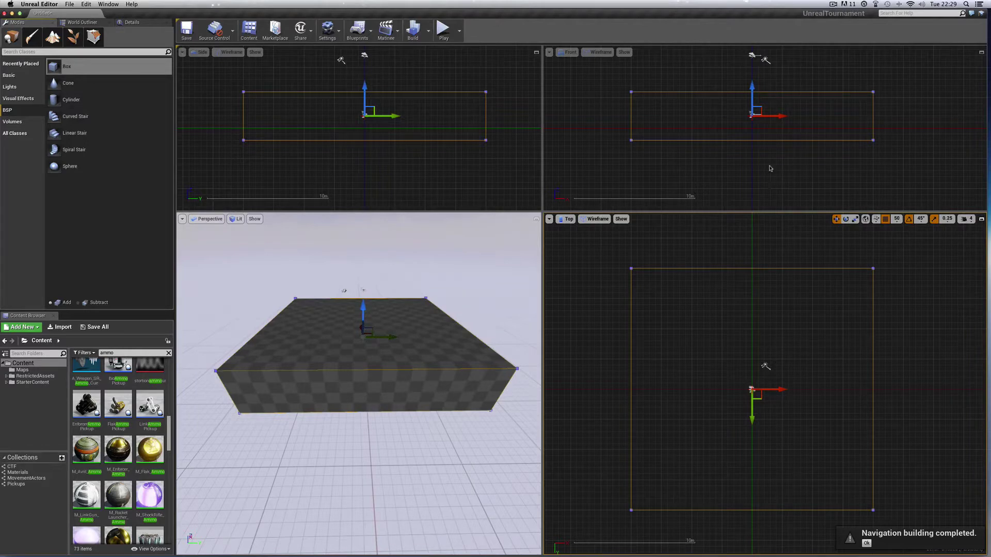
{"action": "scroll", "coordinate": [770, 169], "scroll_direction": "up", "scroll_amount": 3}
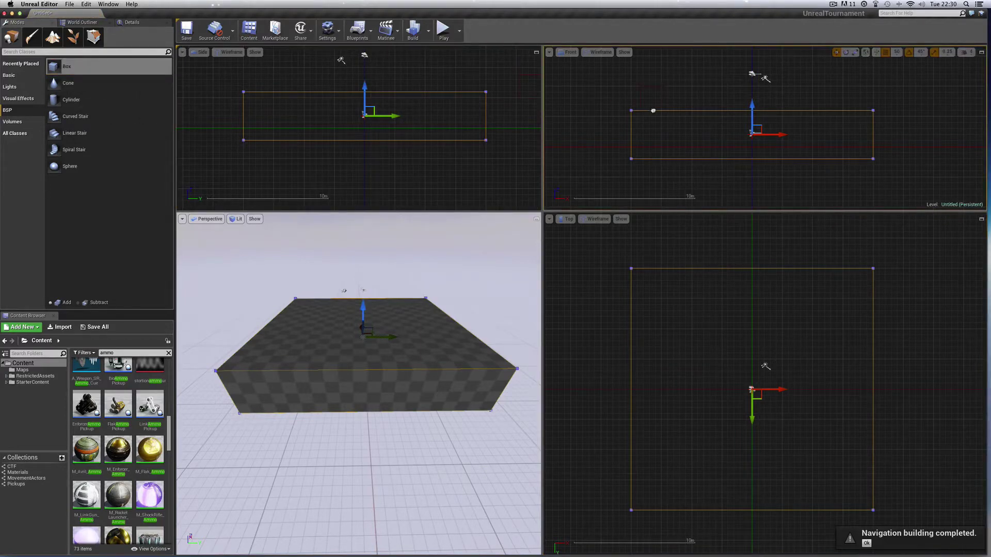
{"action": "left_click_drag", "start_coordinate": [653, 112], "coordinate": [654, 111]}
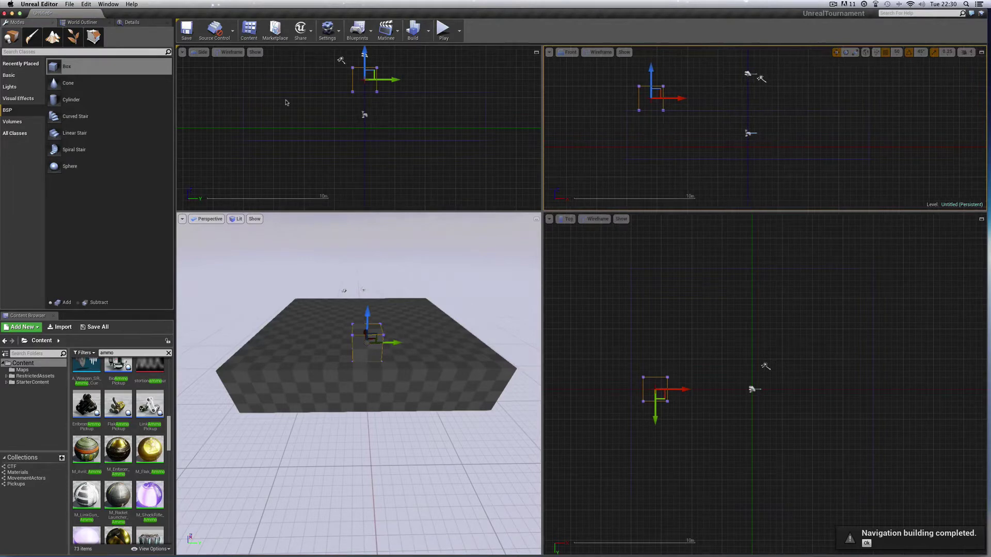
- Set the second box brush's X dimension to 2000 and move it along the X axis to 0, centred over the floor block
{"action": "left_click", "coordinate": [140, 24]}
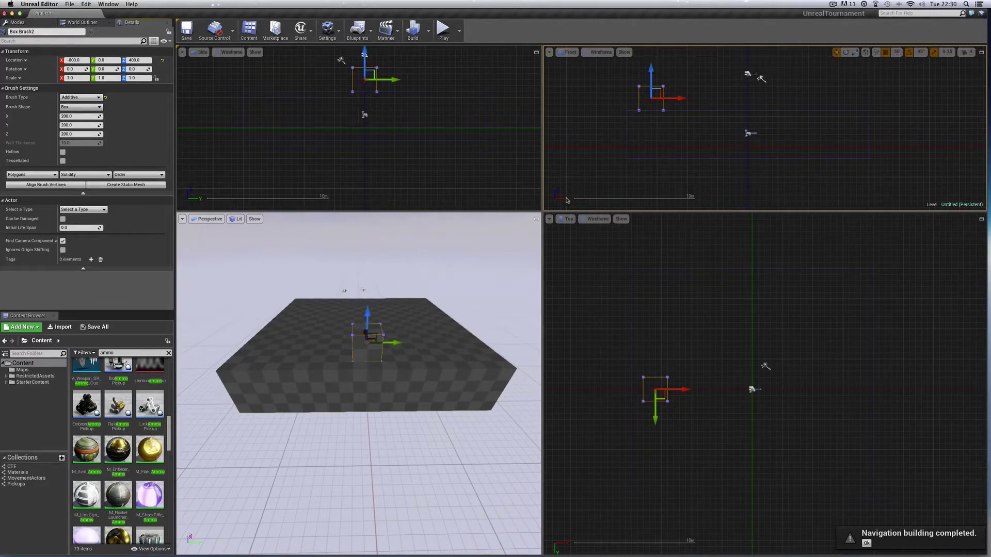
{"action": "left_click", "coordinate": [68, 116]}
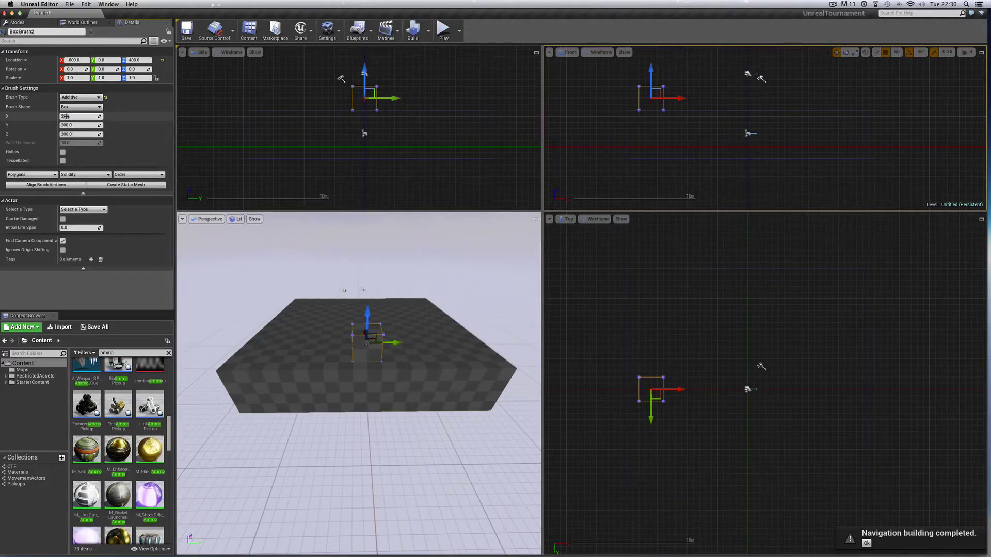
{"action": "key", "text": "Return"}
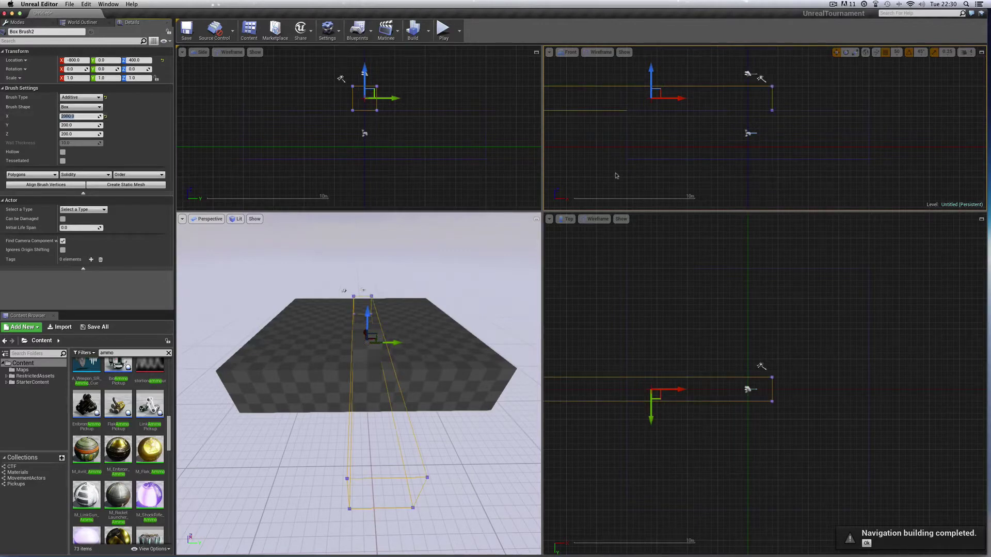
{"action": "left_click_drag", "start_coordinate": [542, 148], "coordinate": [471, 148]}
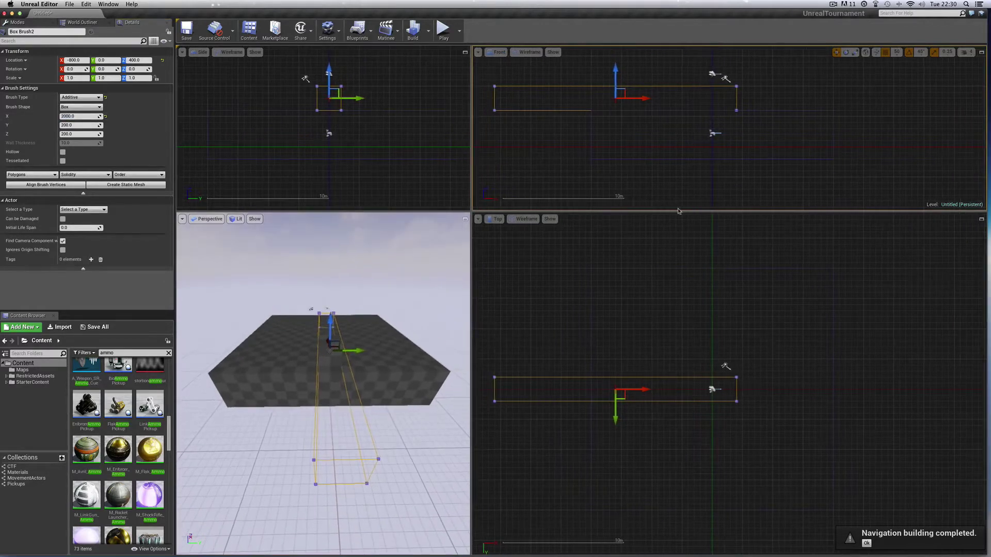
{"action": "left_click_drag", "start_coordinate": [678, 214], "coordinate": [678, 261]}
{"action": "left_click_drag", "start_coordinate": [645, 124], "coordinate": [742, 124]}
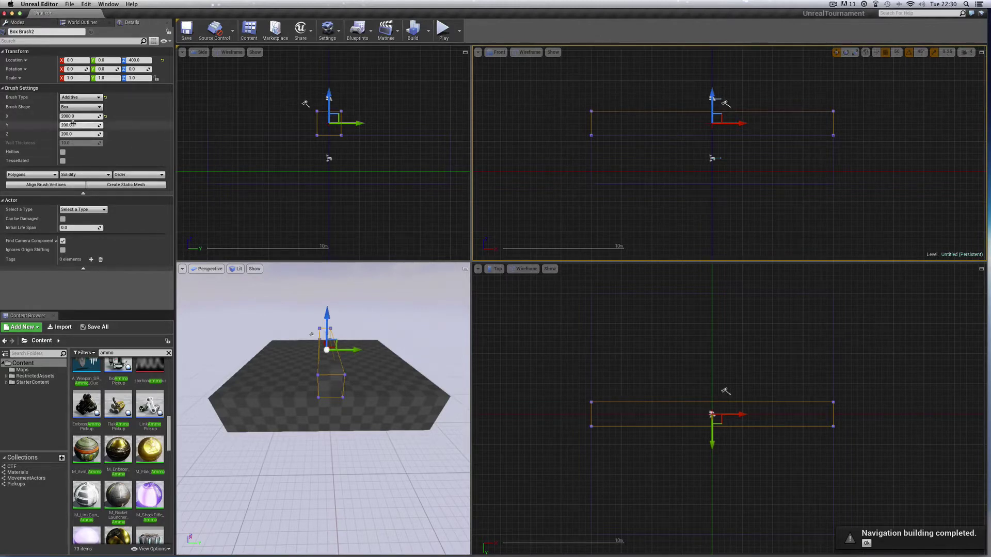
- Set the second box brush's Y dimension to 50 and its Z dimension to 400 to form a wall
{"action": "right_click_drag", "start_coordinate": [699, 453], "coordinate": [709, 437]}
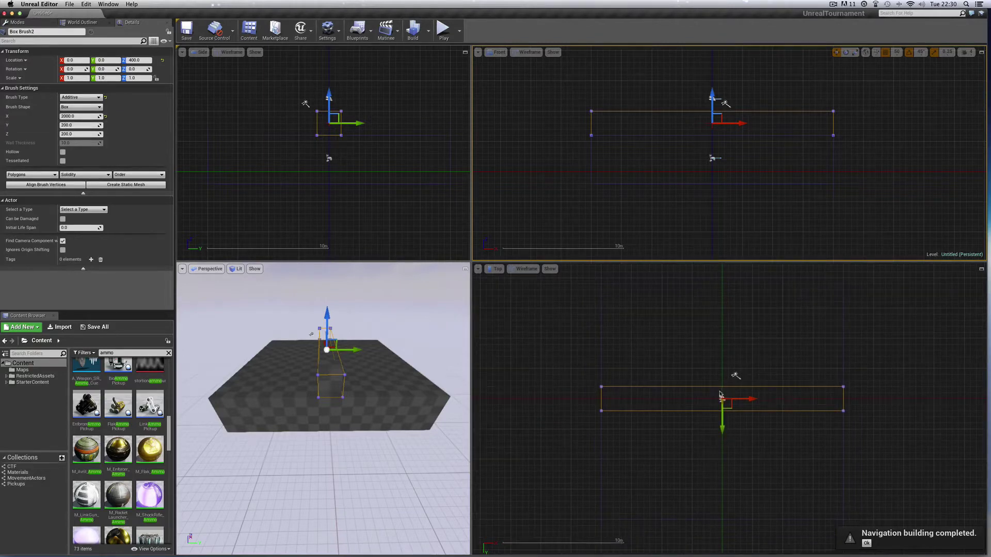
{"action": "left_click", "coordinate": [67, 126]}
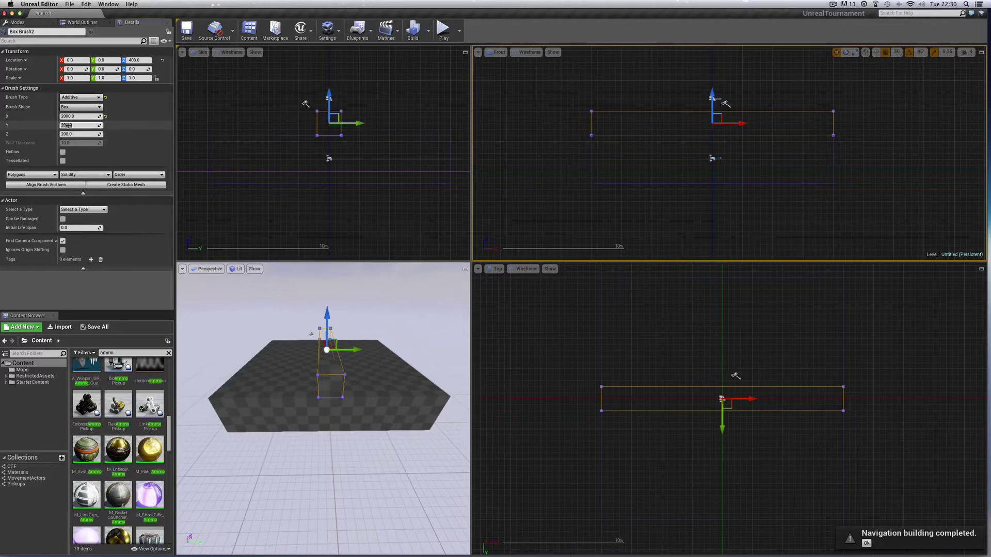
{"action": "key", "text": "Return"}
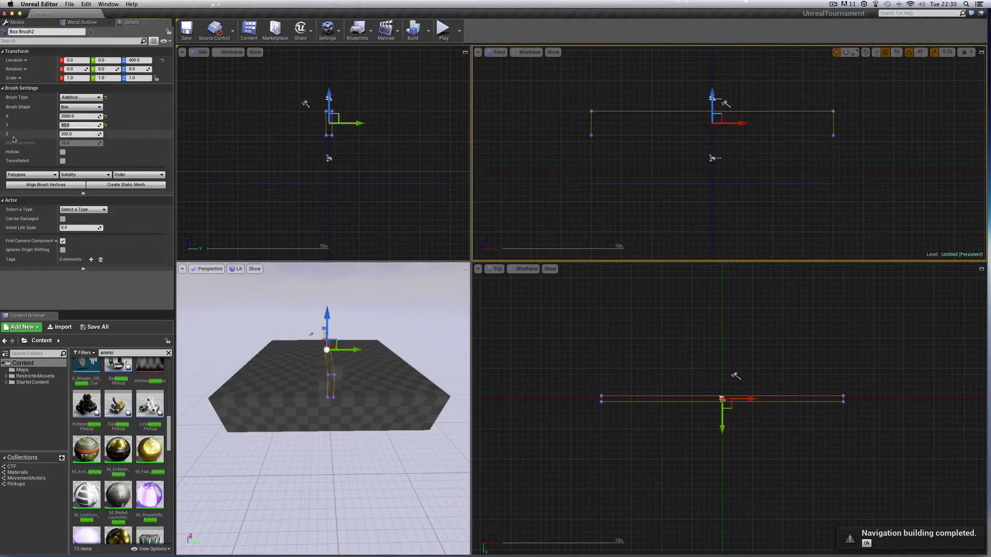
{"action": "left_click", "coordinate": [83, 135]}
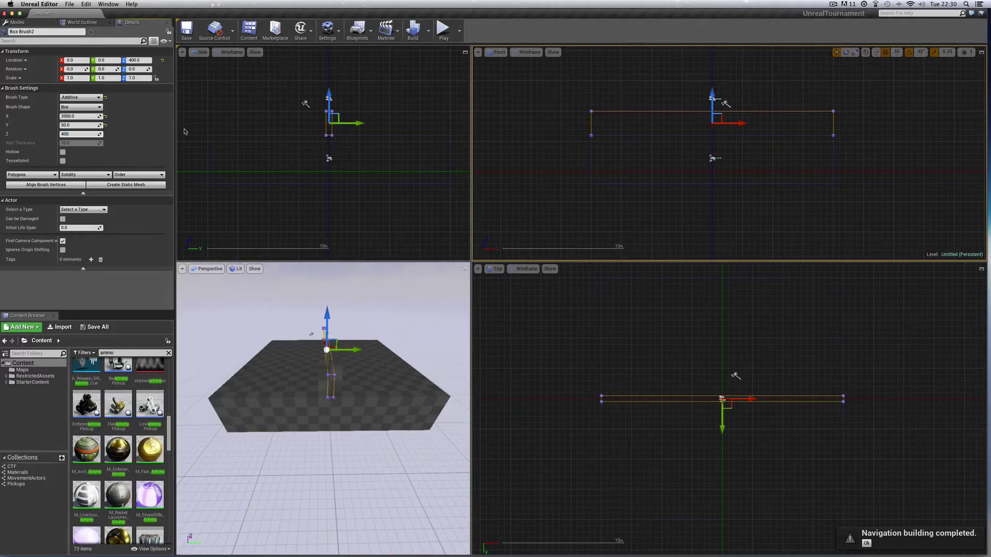
{"action": "key", "text": "Return"}
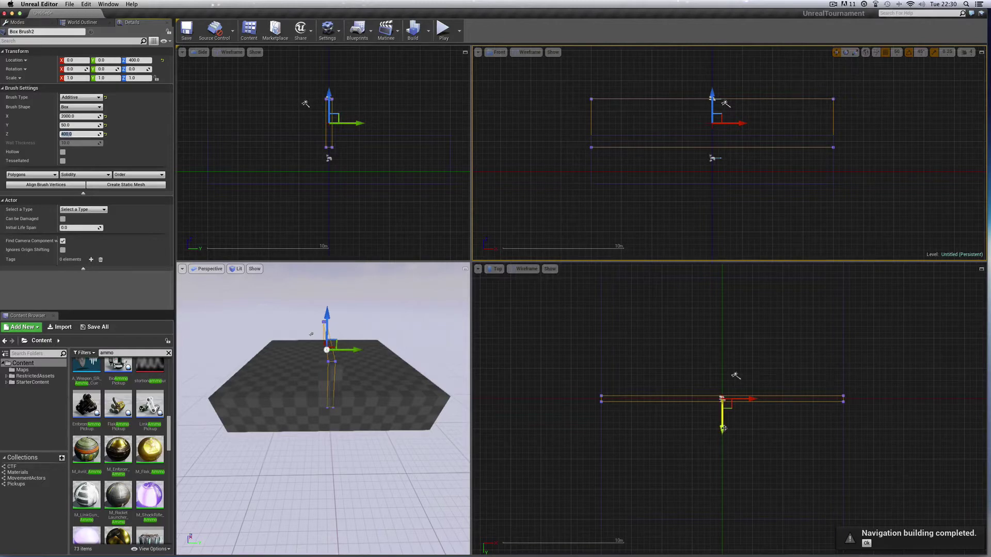
- Move the wall brush along the Y axis to -950, near the floor block's edge
{"action": "left_click_drag", "start_coordinate": [722, 430], "coordinate": [725, 316]}
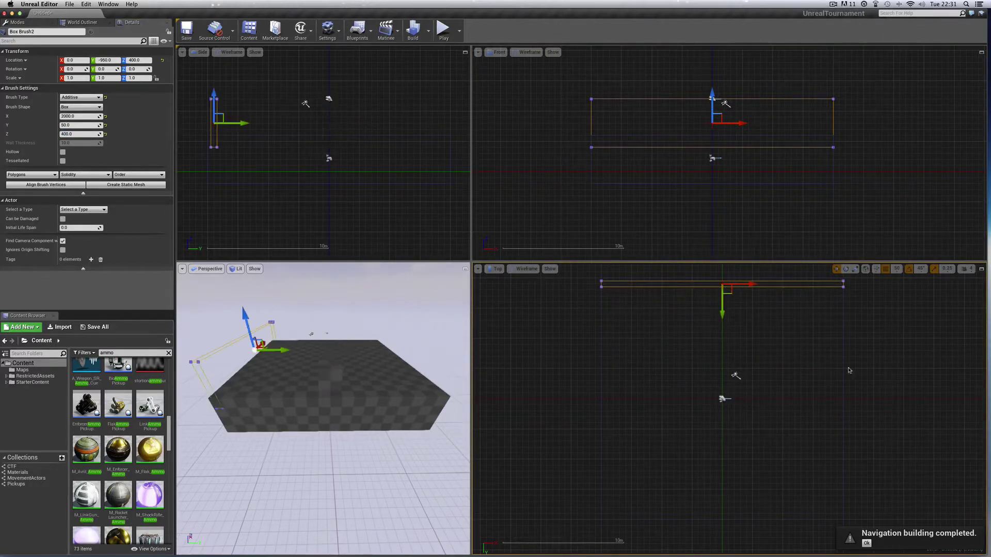
{"action": "right_click_drag", "start_coordinate": [859, 374], "coordinate": [858, 410]}
{"action": "scroll", "coordinate": [893, 398], "scroll_direction": "up", "scroll_amount": 8}
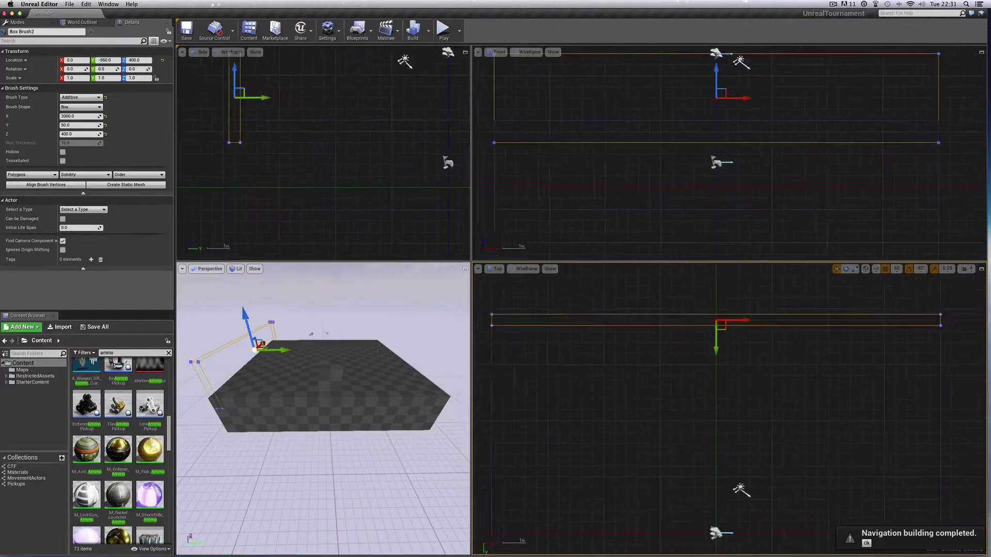
- Try to align the wall brush with the floor block's edge along the Y axis using the 50-unit grid snap
{"action": "scroll", "coordinate": [893, 398], "scroll_direction": "up", "scroll_amount": 3}
{"action": "scroll", "coordinate": [852, 452], "scroll_direction": "up", "scroll_amount": 3}
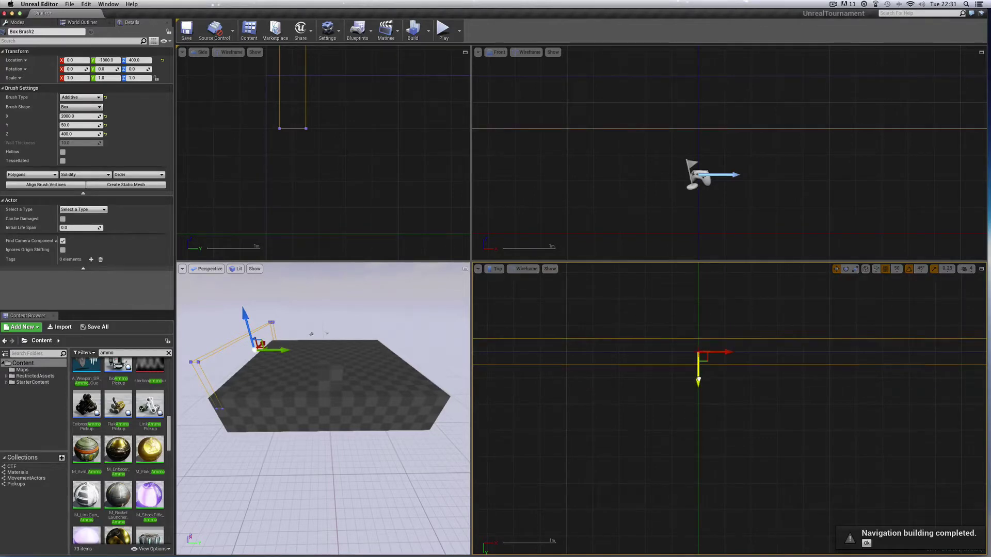
{"action": "left_click_drag", "start_coordinate": [699, 384], "coordinate": [699, 376]}
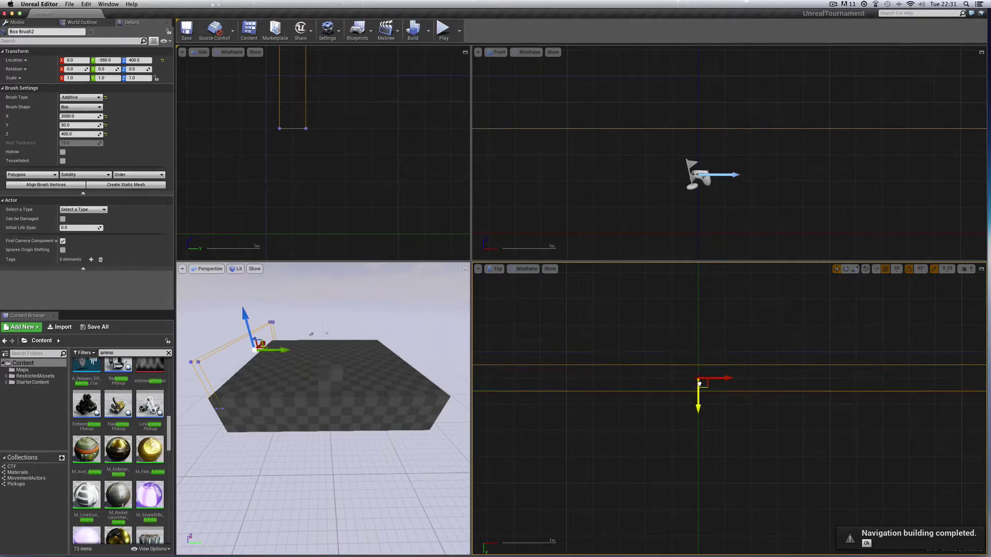
{"action": "key", "text": "super+z"}
- Move the wall brush along the Y axis to -975 with a position snap of 5, and restore the snap to 50
{"action": "left_click", "coordinate": [896, 269]}
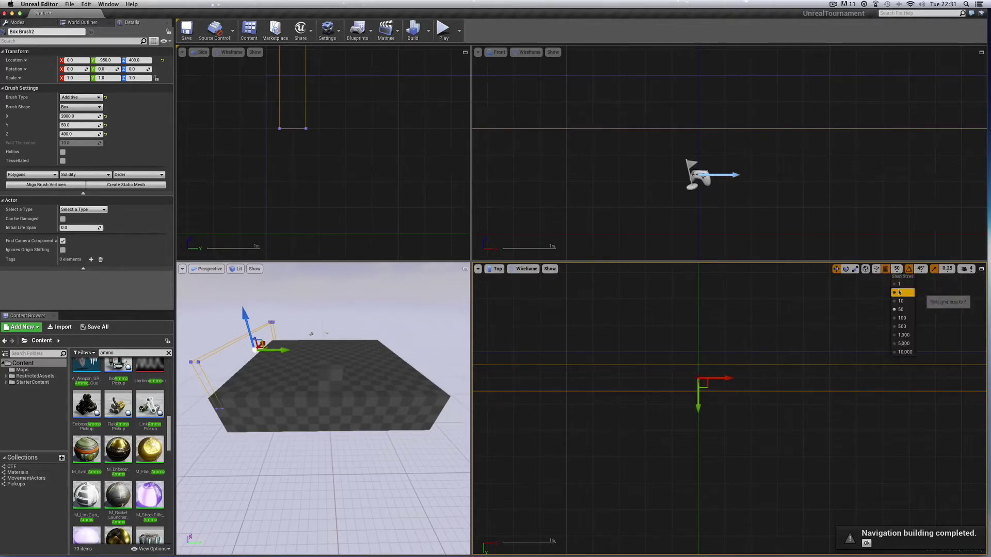
{"action": "left_click", "coordinate": [900, 290]}
{"action": "left_click_drag", "start_coordinate": [705, 410], "coordinate": [705, 395]}
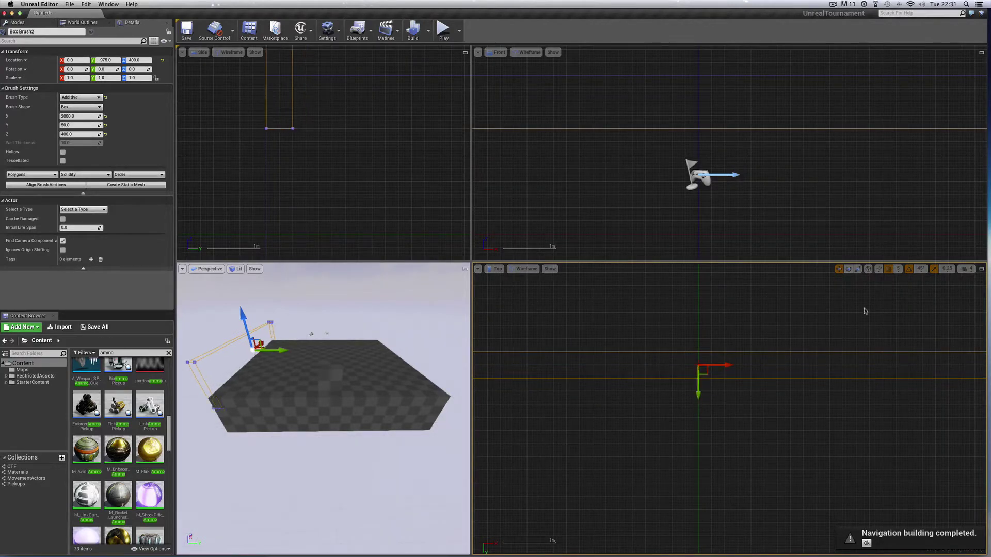
{"action": "left_click", "coordinate": [897, 269]}
{"action": "left_click", "coordinate": [904, 310]}
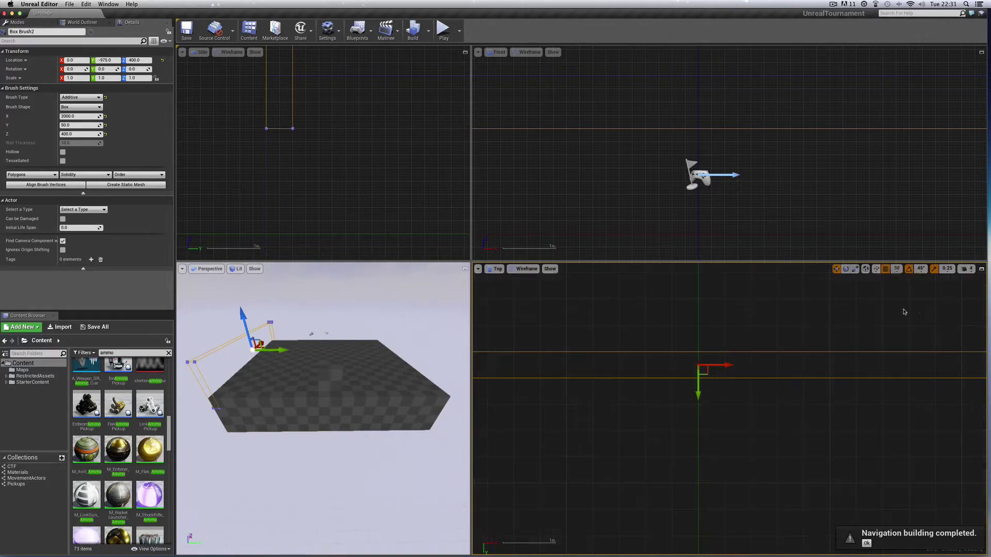
- Raise the wall brush along the Z axis to 500 so it rests on top of the floor block
{"action": "key", "text": "f"}
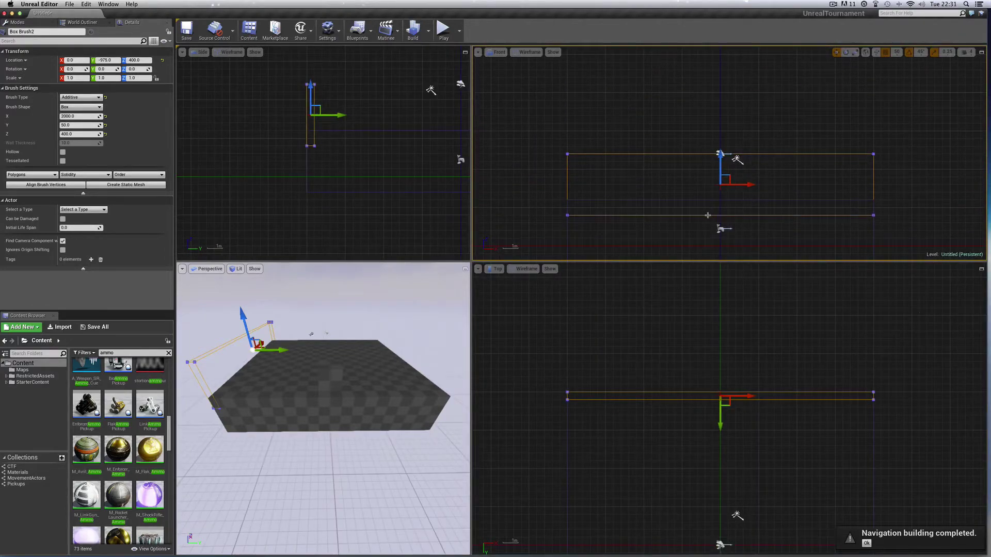
{"action": "left_click", "coordinate": [742, 200]}
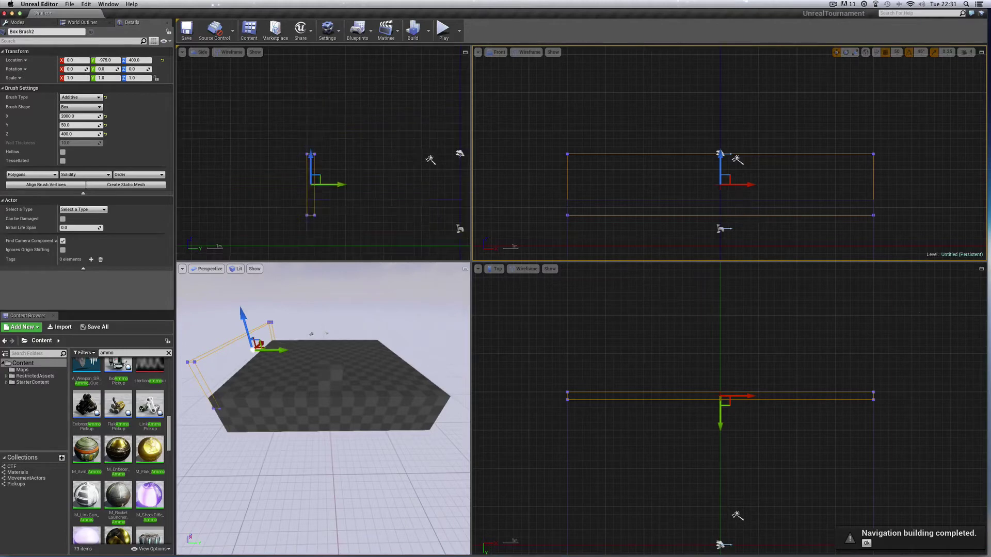
{"action": "mouse_move", "coordinate": [650, 213]}
{"action": "right_mouse_down"}
{"action": "mouse_move", "coordinate": [649, 145]}
{"action": "mouse_move", "coordinate": [679, 175]}
{"action": "right_mouse_up"}
{"action": "left_click", "coordinate": [669, 139]}
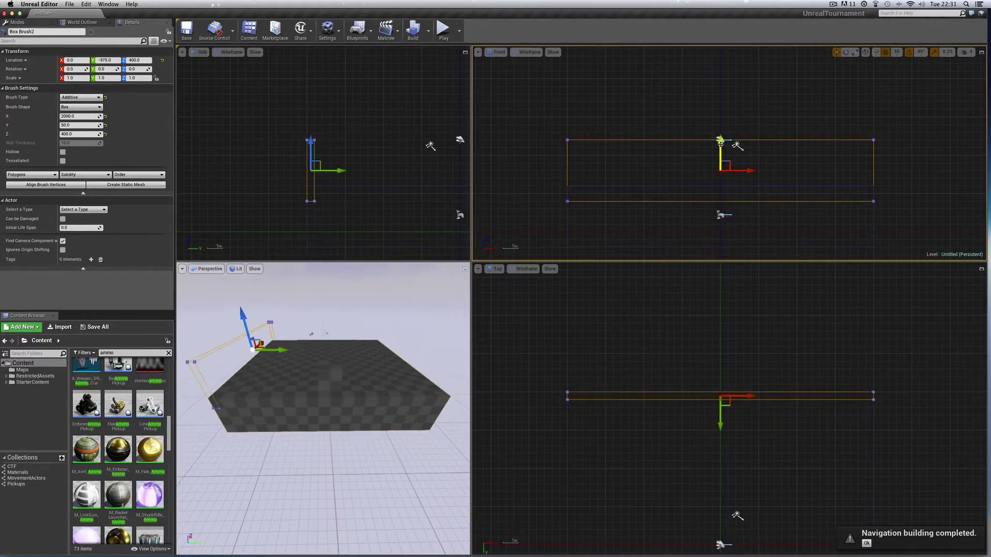
{"action": "left_click_drag", "start_coordinate": [720, 140], "coordinate": [721, 131]}
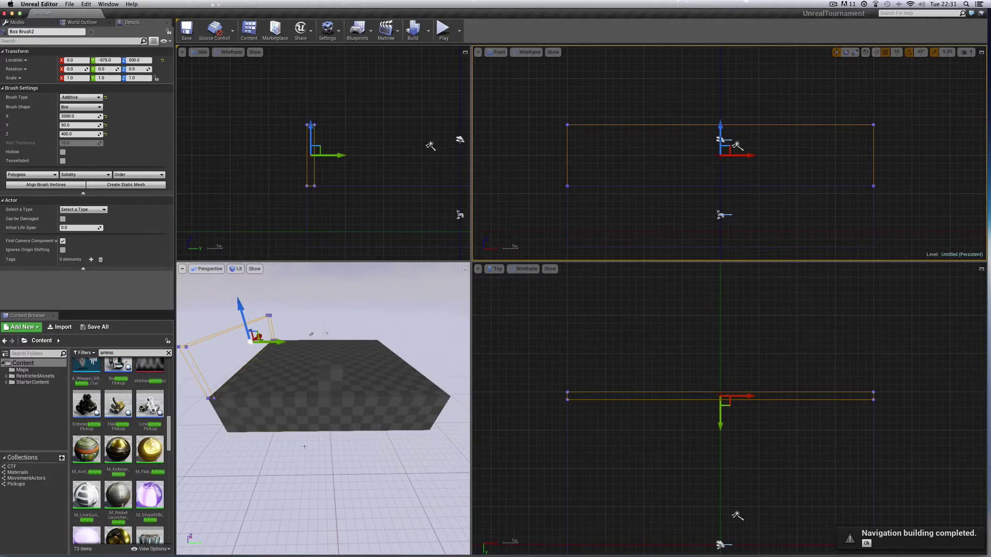
- Bring the first wall into view in the perspective viewport and build the level to generate its geometry
{"action": "key", "text": "a"}
{"action": "right_click_drag", "start_coordinate": [304, 446], "coordinate": [305, 447]}
{"action": "key", "text": "d"}
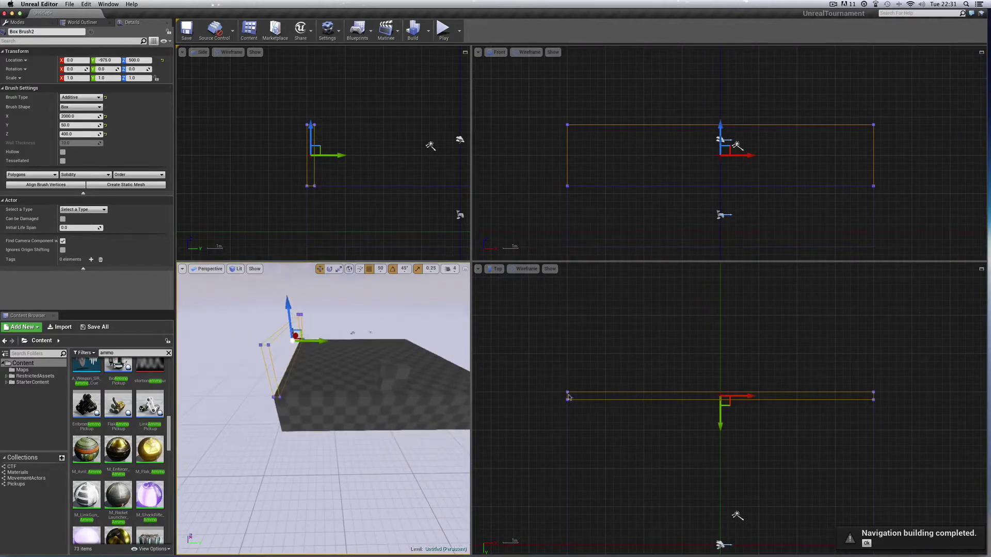
{"action": "left_click", "coordinate": [412, 30]}
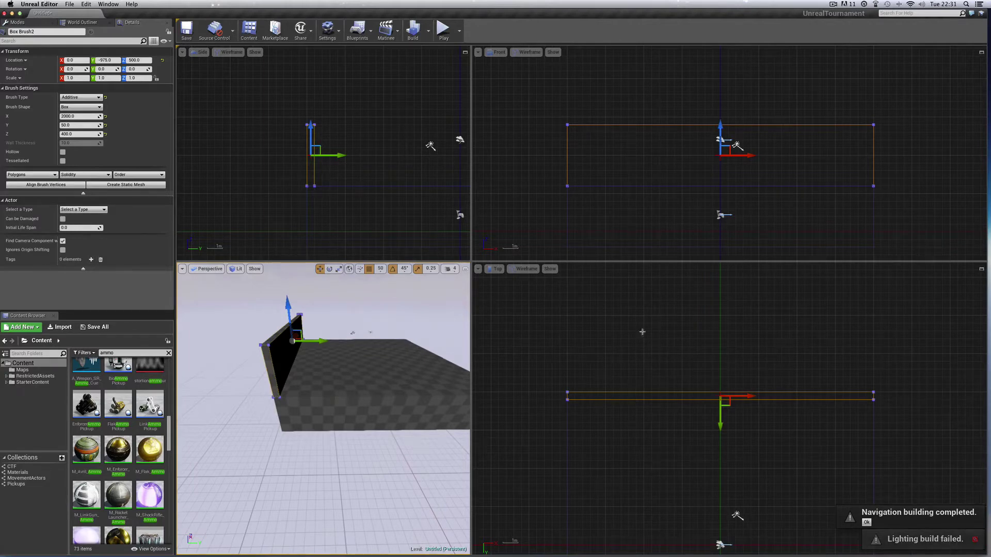
- Duplicate the wall brush along the Y axis to 975, on the opposite edge of the floor block
{"action": "scroll", "coordinate": [708, 344], "scroll_direction": "down", "scroll_amount": 3}
{"action": "right_click_drag", "start_coordinate": [707, 343], "coordinate": [708, 344]}
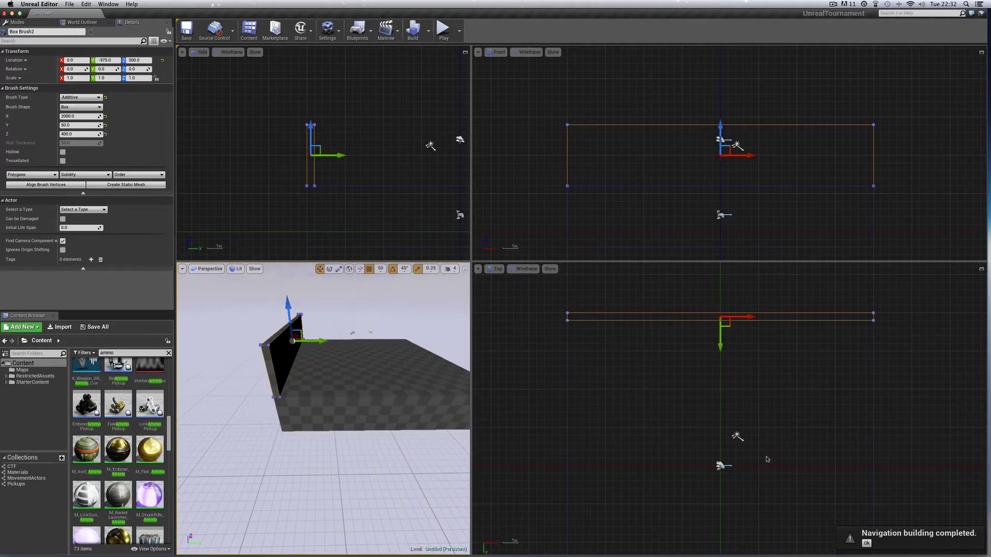
{"action": "scroll", "coordinate": [893, 363], "scroll_direction": "down", "scroll_amount": 2}
{"action": "right_click_drag", "start_coordinate": [893, 373], "coordinate": [901, 305]}
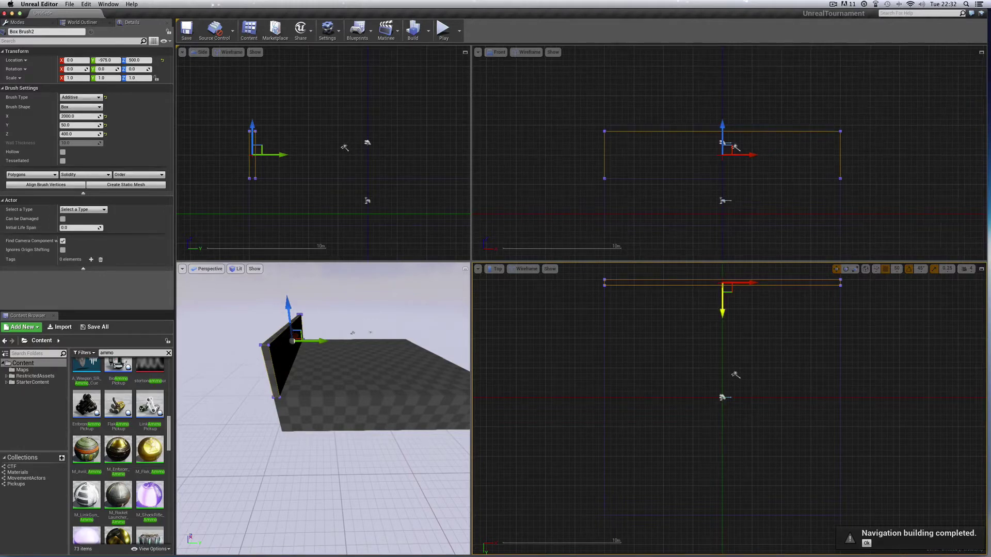
{"action": "left_click_drag", "start_coordinate": [722, 312], "coordinate": [721, 543], "text": "alt"}
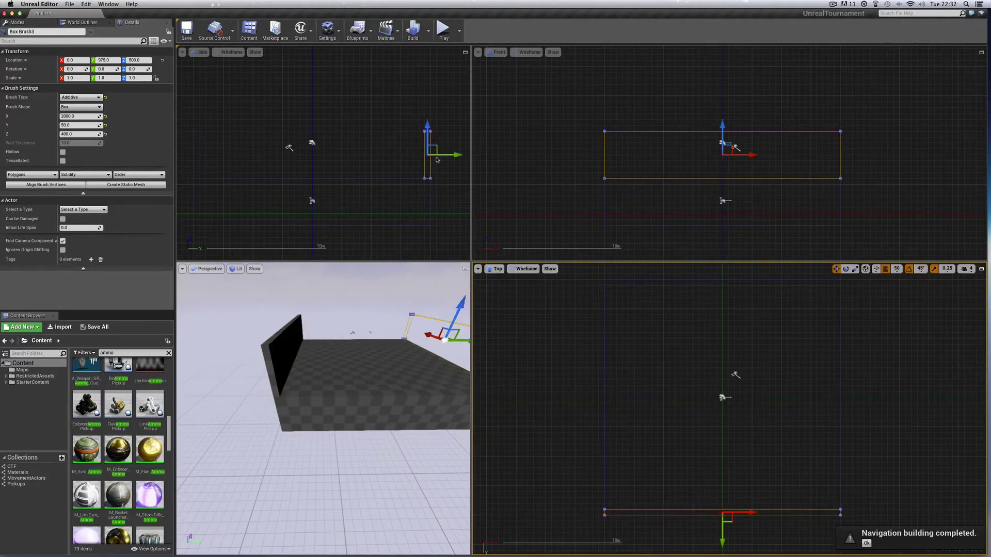
- Build the level again and check the second wall's alignment with the floor block in the perspective view
{"action": "left_click", "coordinate": [415, 36]}
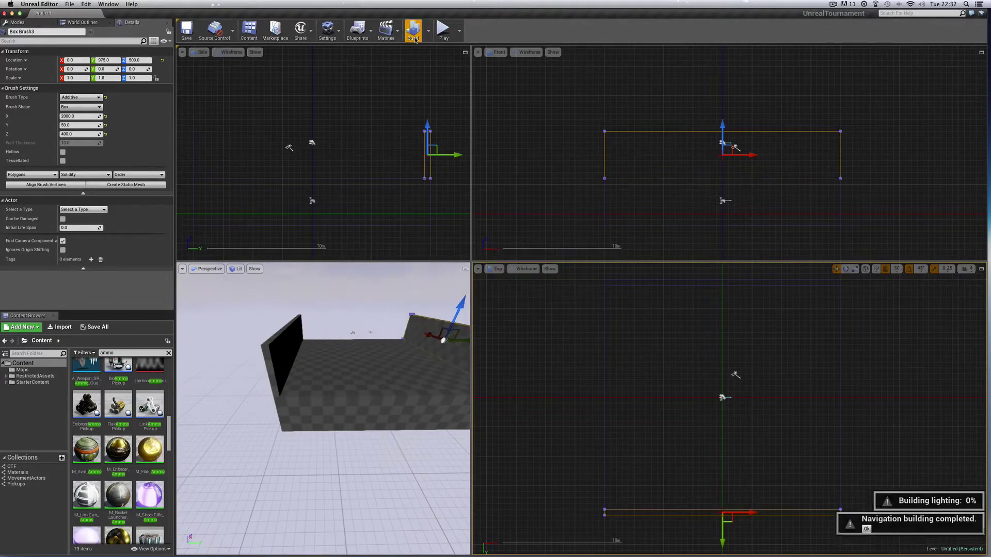
{"action": "key", "text": "d"}
{"action": "right_click_drag", "start_coordinate": [411, 395], "coordinate": [411, 395]}
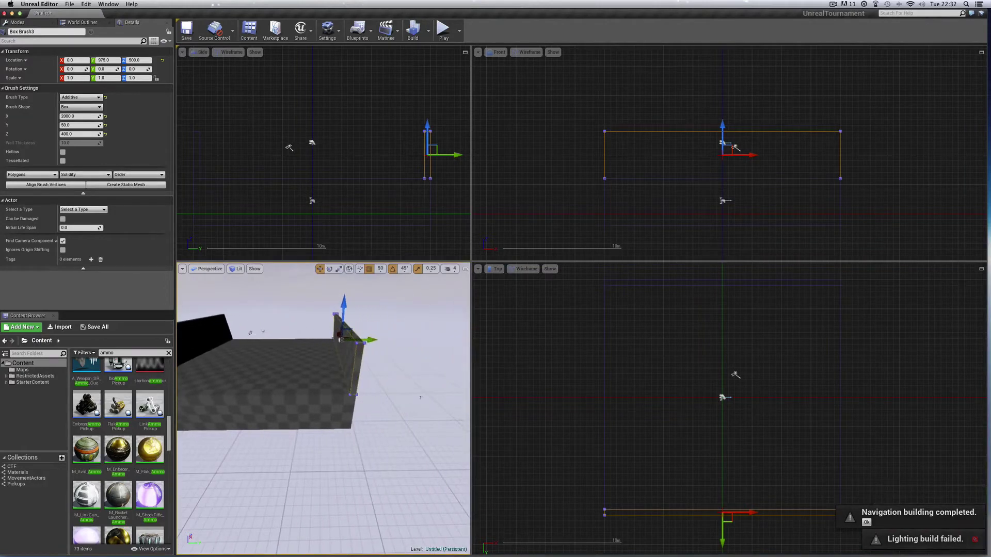
{"action": "right_click_drag", "start_coordinate": [421, 397], "coordinate": [421, 397]}
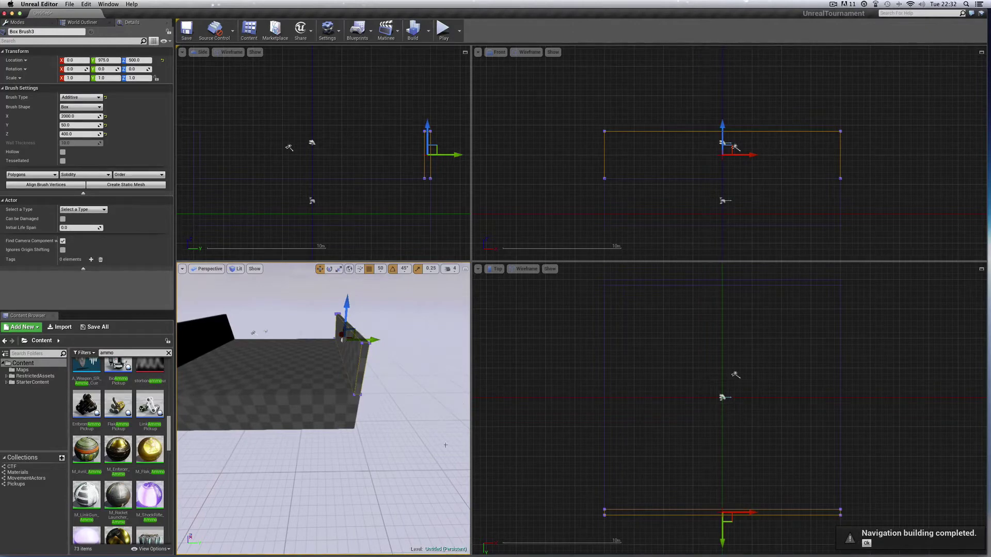
{"action": "key", "text": "a"}
{"action": "right_click_drag", "start_coordinate": [429, 425], "coordinate": [429, 425]}
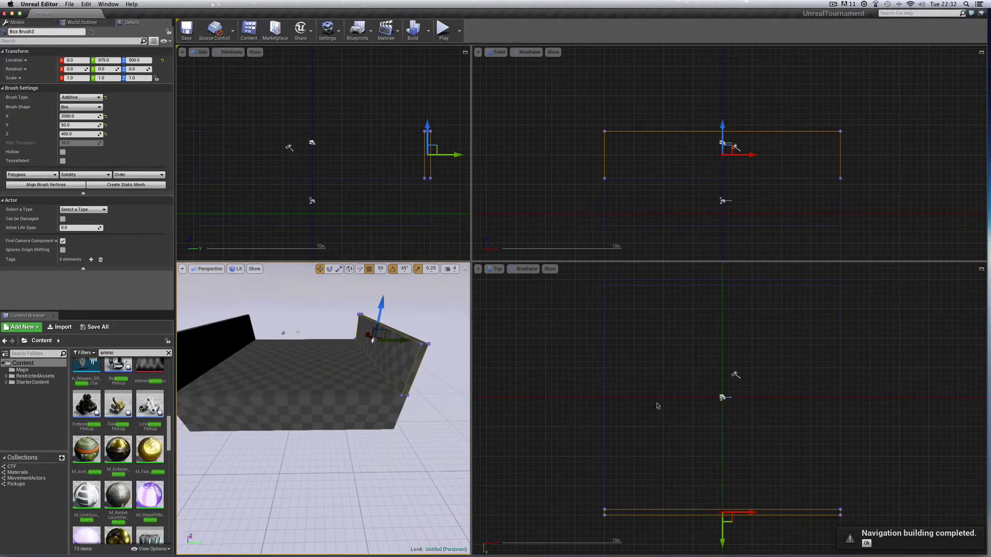
- Enlarge the top and perspective viewports and duplicate the second wall along the Y axis to 25, near the room's centre
{"action": "right_click_drag", "start_coordinate": [766, 440], "coordinate": [765, 441]}
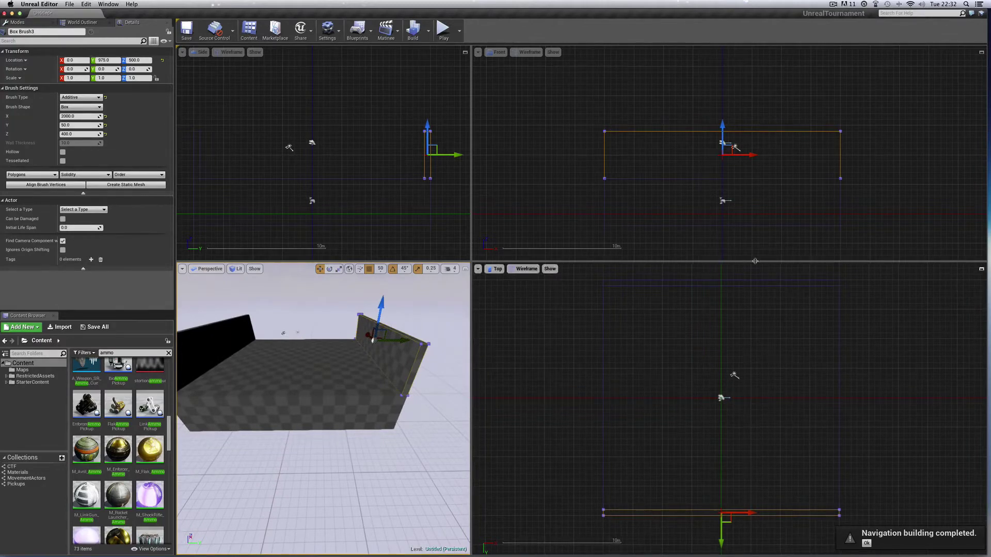
{"action": "left_click_drag", "start_coordinate": [755, 261], "coordinate": [755, 129]}
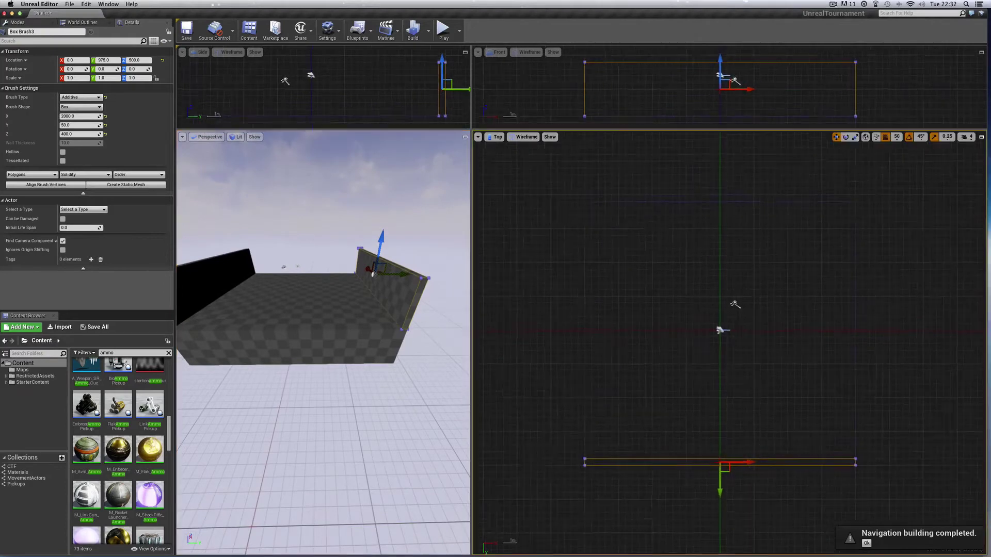
{"action": "scroll", "coordinate": [847, 365], "scroll_direction": "up", "scroll_amount": 1}
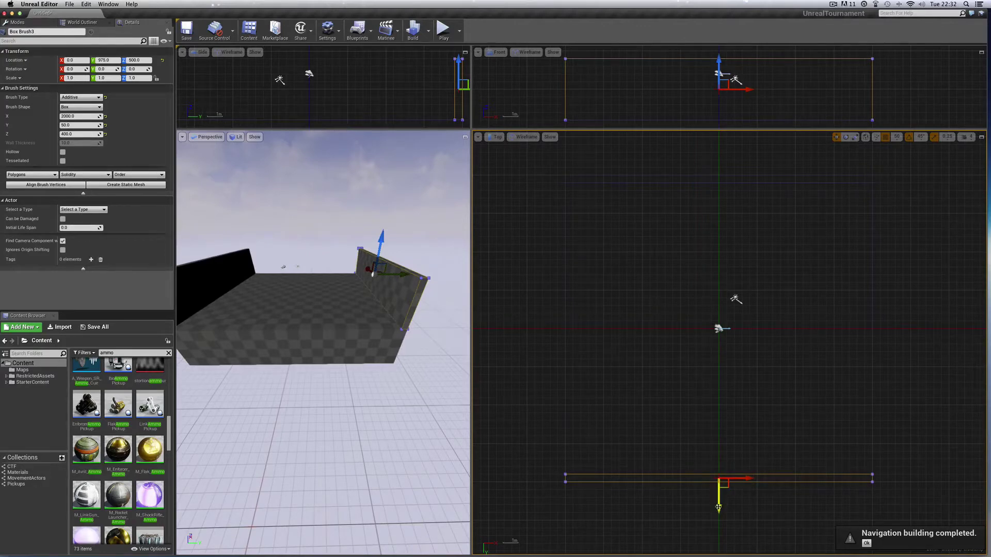
{"action": "left_click_drag", "start_coordinate": [718, 498], "coordinate": [719, 352]}
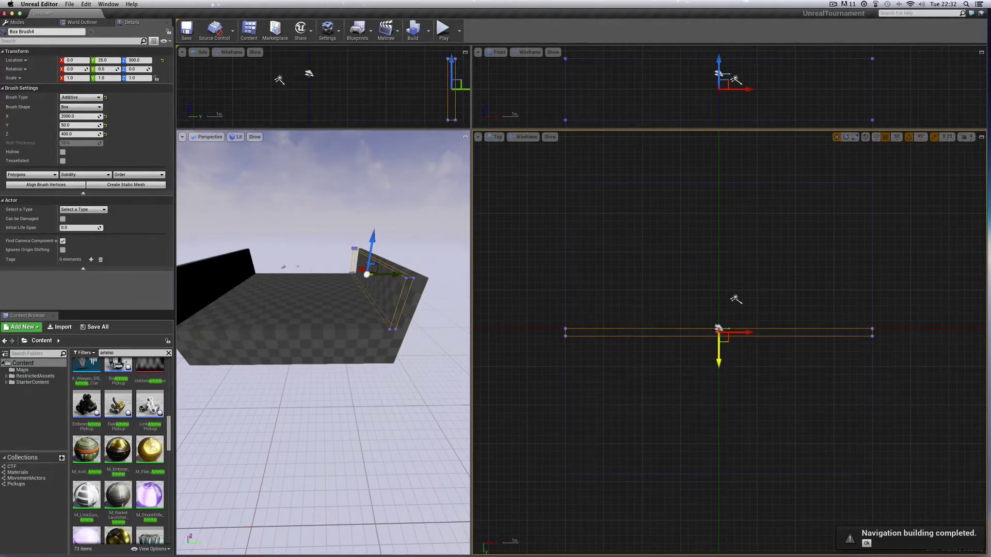
- Rotate the third wall brush -90 degrees about the Z axis with a 45° rotation snap
{"action": "left_click", "coordinate": [848, 138]}
{"action": "scroll", "coordinate": [836, 207], "scroll_direction": "down", "scroll_amount": 4}
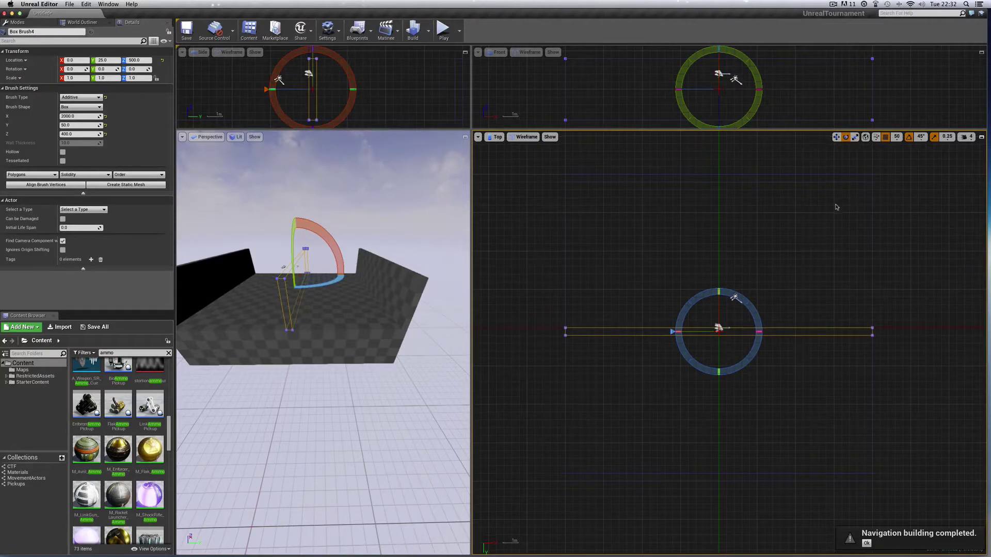
{"action": "right_click_drag", "start_coordinate": [799, 283], "coordinate": [700, 339]}
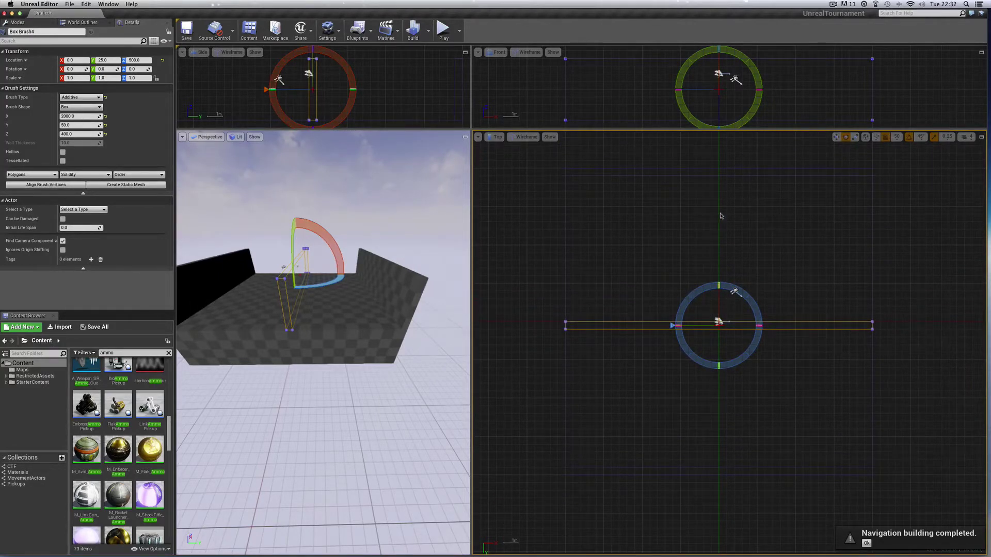
{"action": "left_click", "coordinate": [921, 137]}
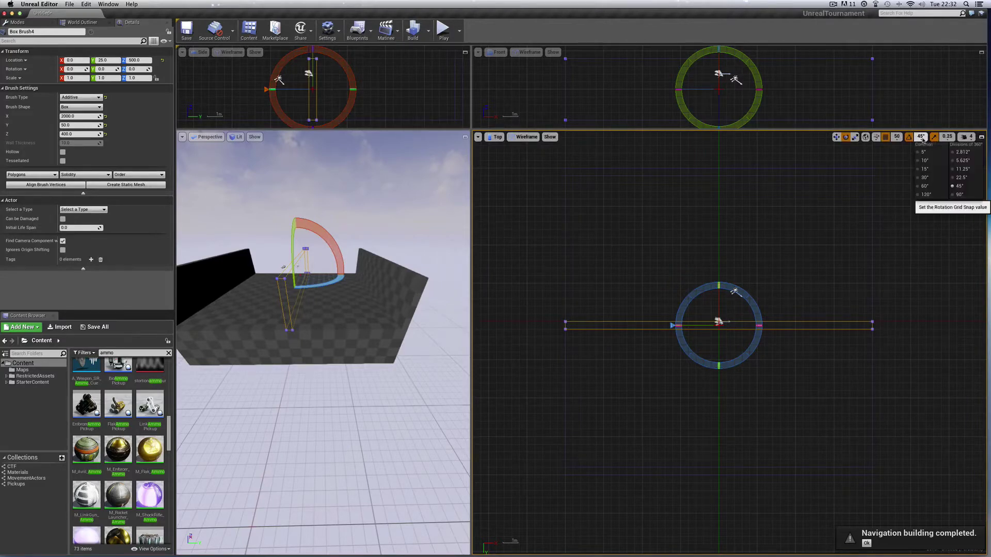
{"action": "left_click", "coordinate": [959, 186]}
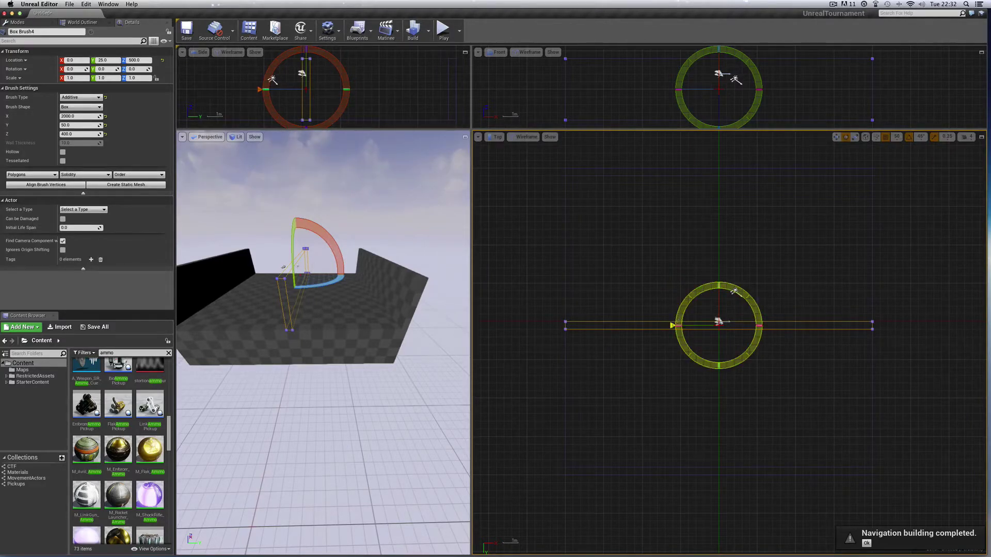
{"action": "mouse_move", "coordinate": [672, 325]}
{"action": "left_mouse_down"}
{"action": "mouse_move", "coordinate": [686, 356]}
{"action": "mouse_move", "coordinate": [719, 370]}
{"action": "left_mouse_up"}
{"action": "left_click_drag", "start_coordinate": [678, 323], "coordinate": [678, 323]}
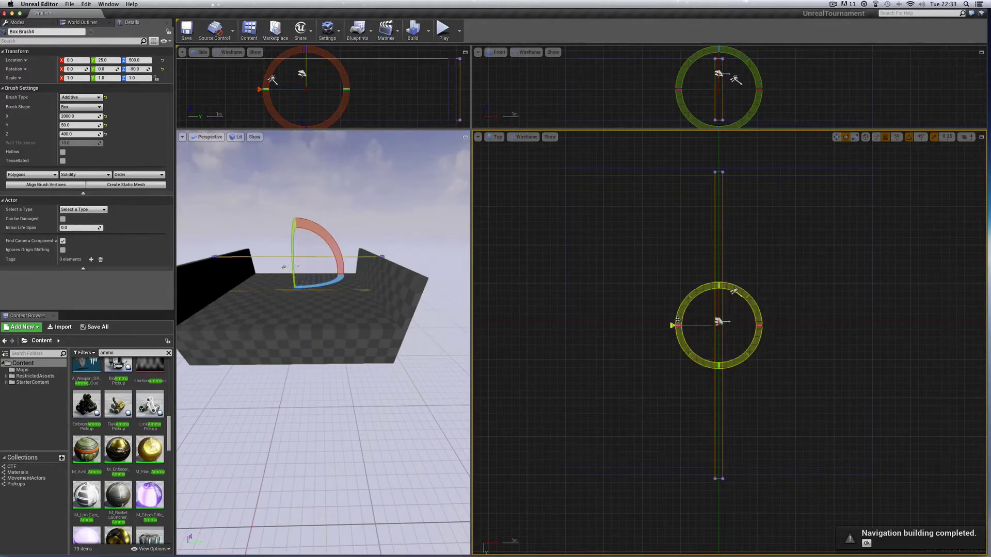
- Move the rotated wall brush along the X axis to 950, near the floor block's open edge
{"action": "left_click", "coordinate": [837, 138]}
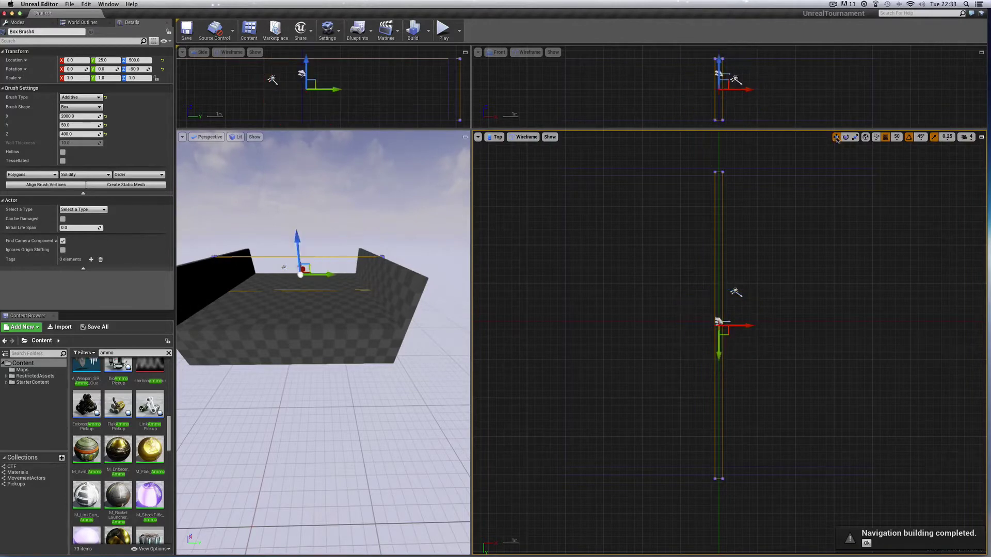
{"action": "left_click_drag", "start_coordinate": [745, 325], "coordinate": [892, 330]}
{"action": "left_click_drag", "start_coordinate": [883, 294], "coordinate": [883, 295]}
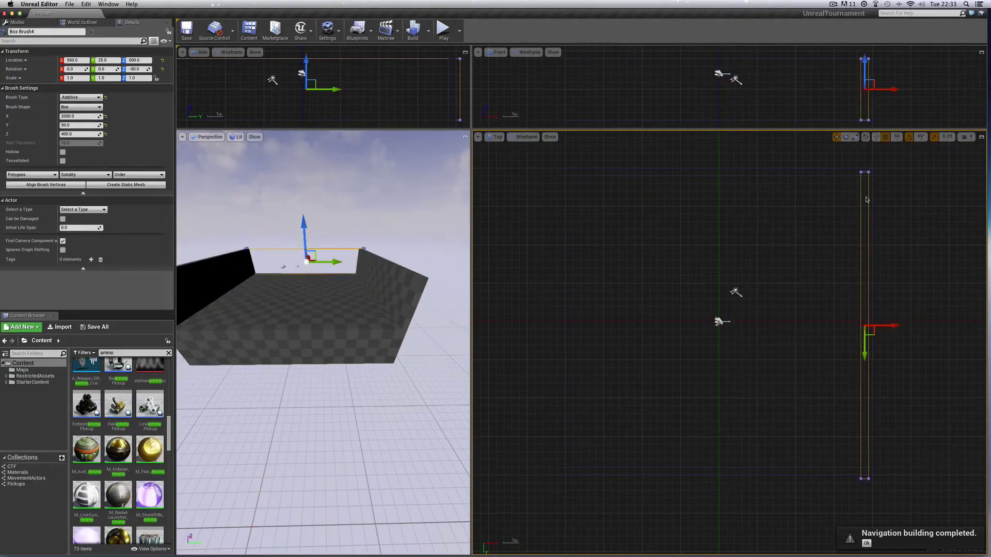
- Set the position snap to 5 and move the rotated wall brush along the X axis to 975, flush with the floor's edge
{"action": "scroll", "coordinate": [916, 283], "scroll_direction": "right", "scroll_amount": 5}
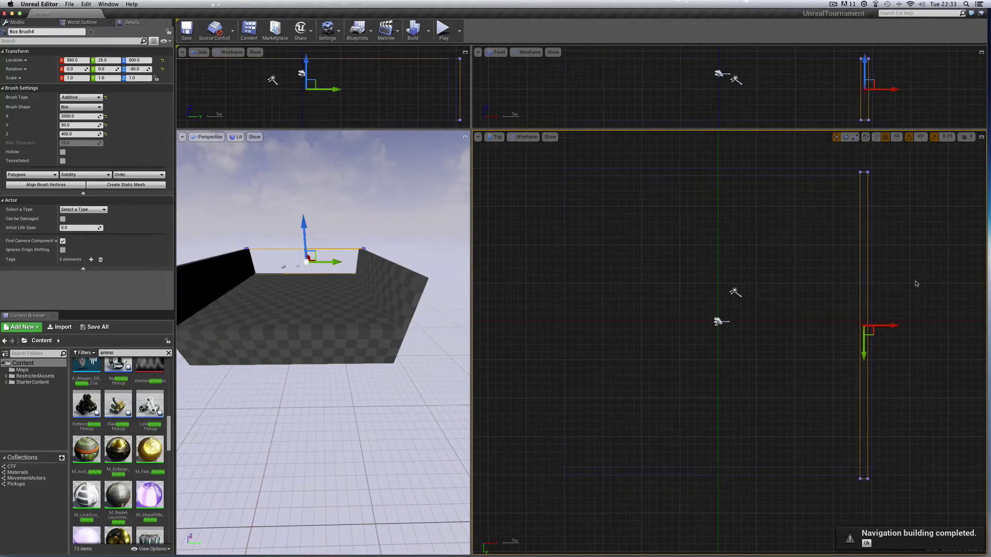
{"action": "scroll", "coordinate": [869, 347], "scroll_direction": "up", "scroll_amount": 5}
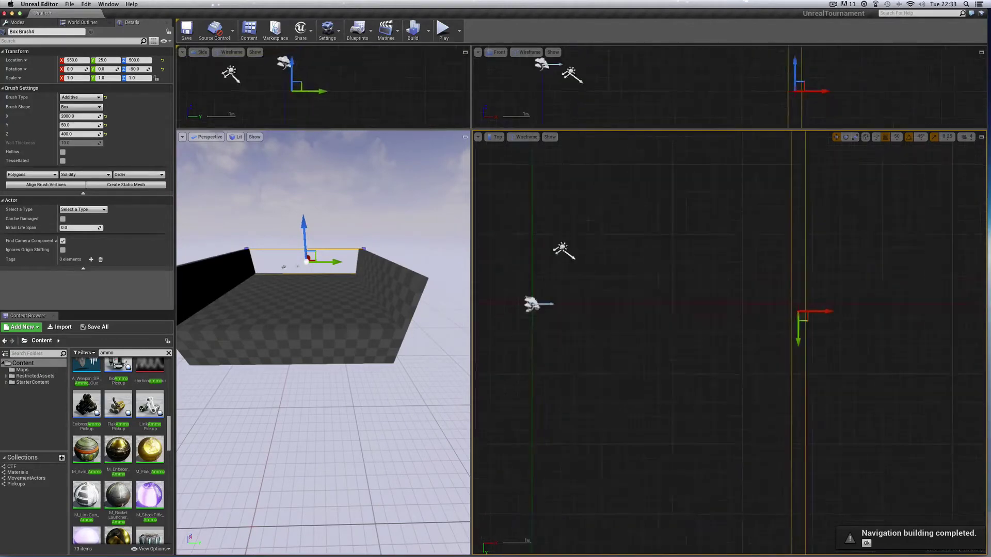
{"action": "right_click_drag", "start_coordinate": [903, 359], "coordinate": [813, 367]}
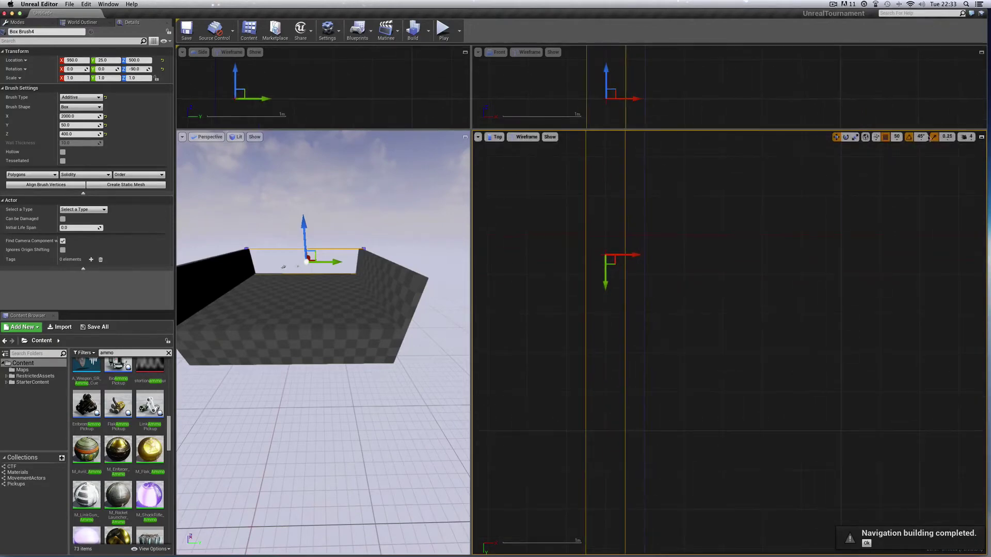
{"action": "left_click", "coordinate": [897, 137]}
{"action": "left_click", "coordinate": [901, 162]}
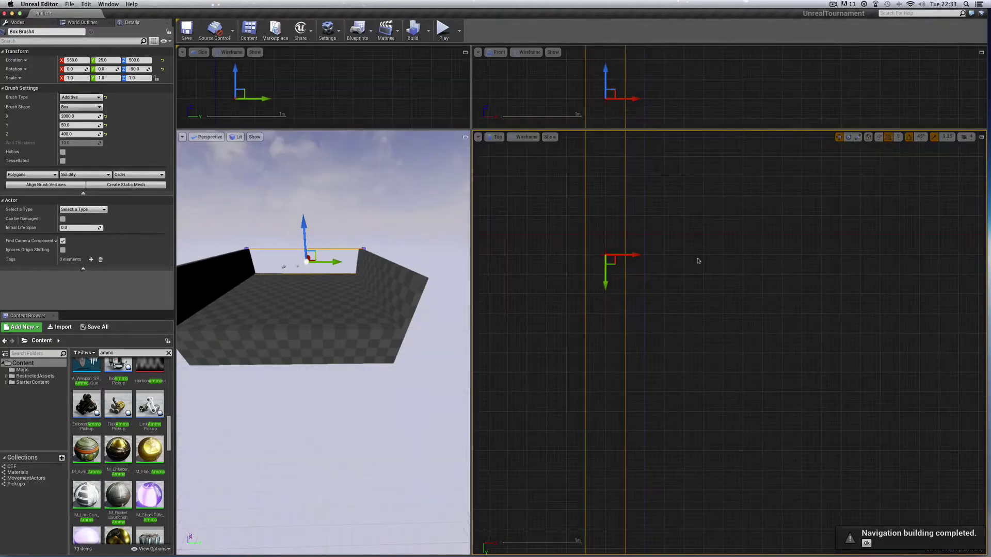
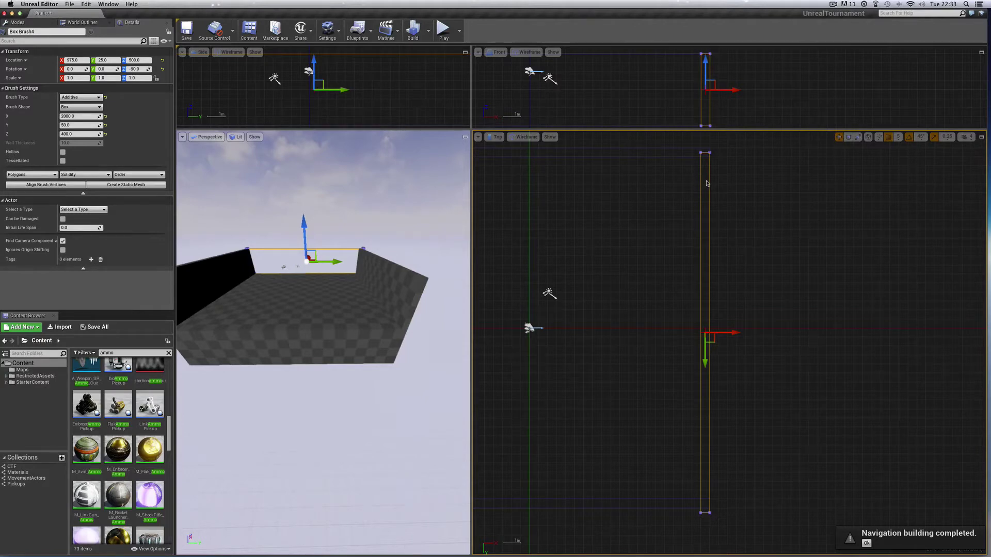
{"action": "right_click_drag", "start_coordinate": [706, 182], "coordinate": [705, 181]}
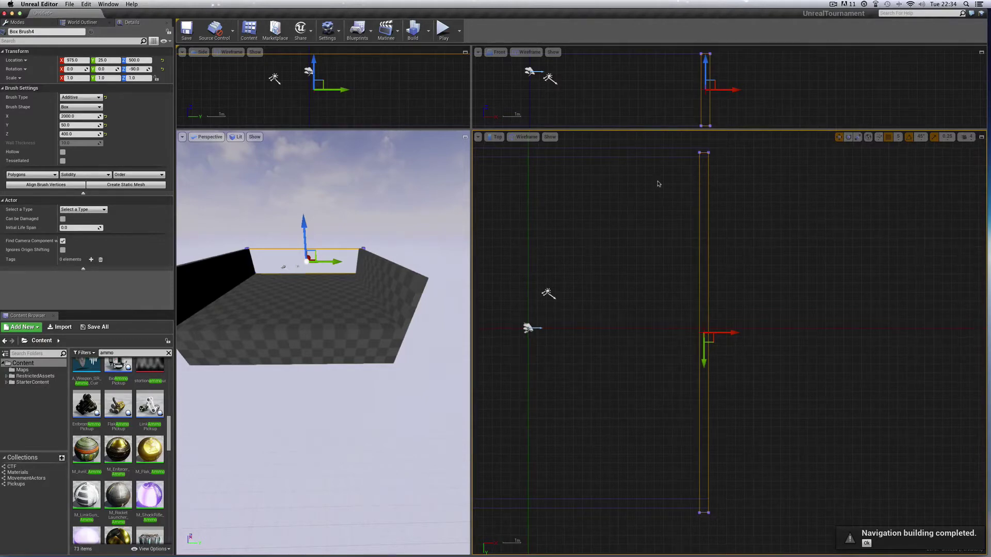
- Set the rotated third wall brush's X size to 1900 so it fits between the two side walls
{"action": "left_click", "coordinate": [68, 116]}
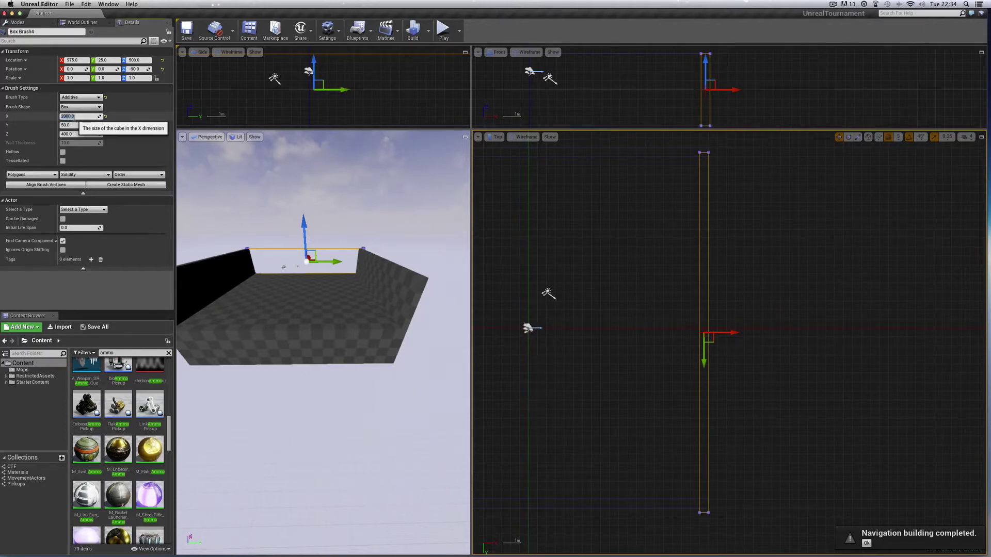
{"action": "type", "text": "1900"}
{"action": "key", "text": "Return"}
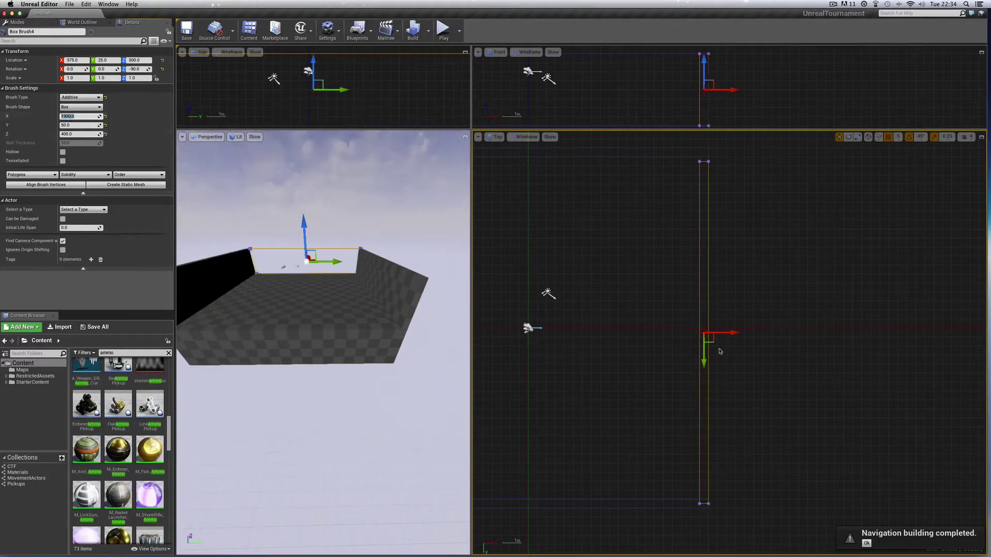
- Move the shortened wall brush along the Y axis to 0 with a position snap of 5, centring it between the side walls
{"action": "scroll", "coordinate": [781, 352], "scroll_direction": "up", "scroll_amount": 4}
{"action": "mouse_move", "coordinate": [781, 352]}
{"action": "right_mouse_down"}
{"action": "mouse_move", "coordinate": [782, 188]}
{"action": "mouse_move", "coordinate": [782, 347]}
{"action": "right_mouse_up"}
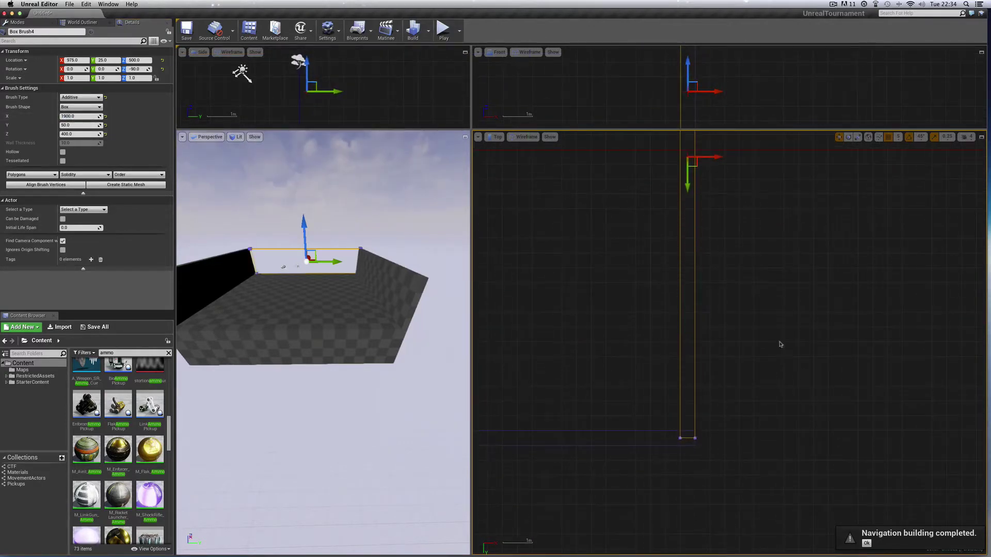
{"action": "left_click", "coordinate": [897, 137]}
{"action": "left_click", "coordinate": [901, 169]}
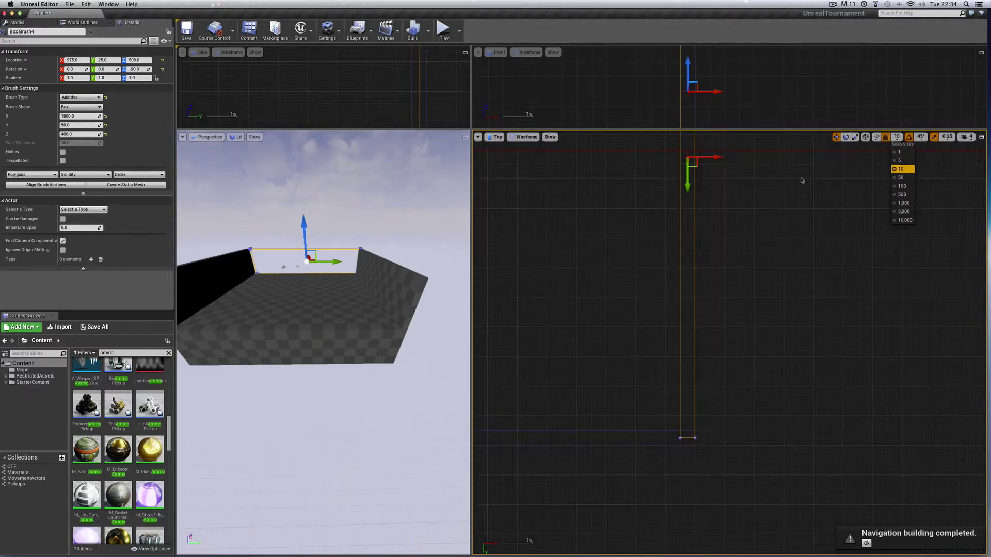
{"action": "left_click_drag", "start_coordinate": [687, 187], "coordinate": [687, 177]}
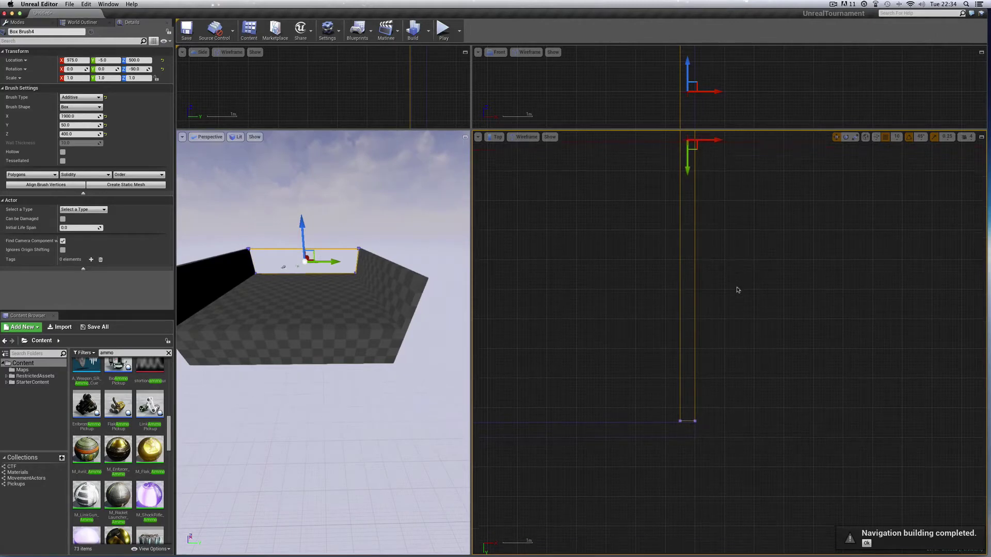
{"action": "scroll", "coordinate": [737, 290], "scroll_direction": "up", "scroll_amount": 2}
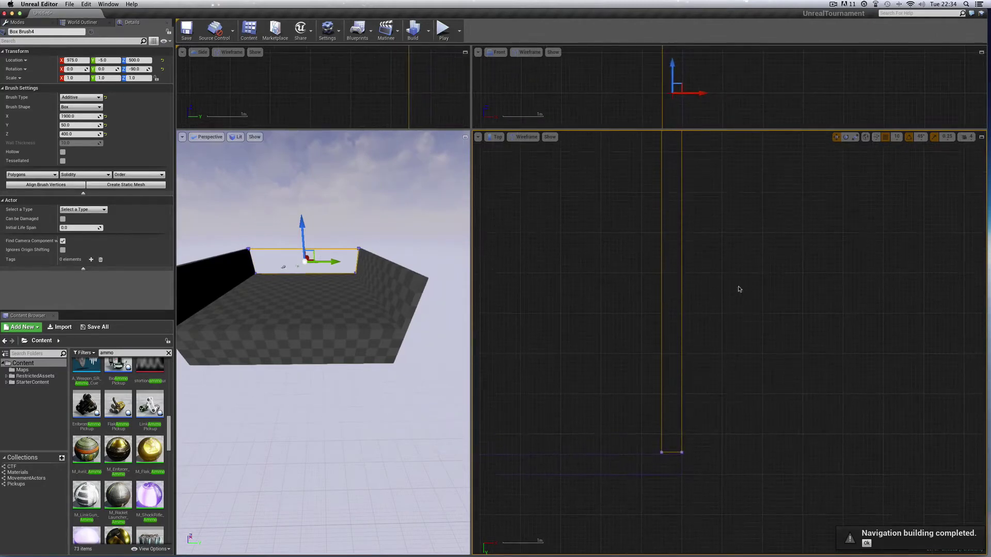
{"action": "left_click", "coordinate": [897, 136]}
{"action": "left_click", "coordinate": [899, 161]}
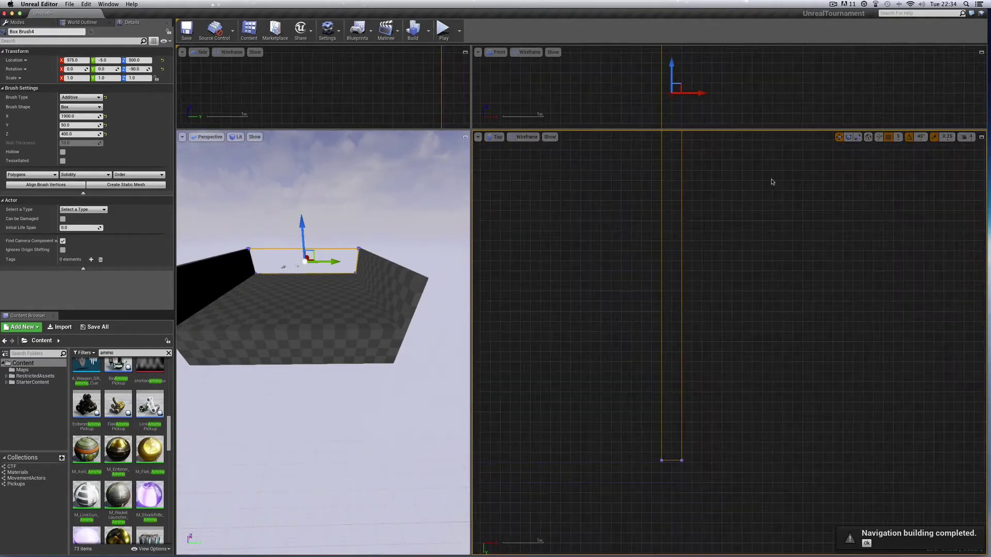
{"action": "scroll", "coordinate": [773, 182], "scroll_direction": "up", "scroll_amount": 3}
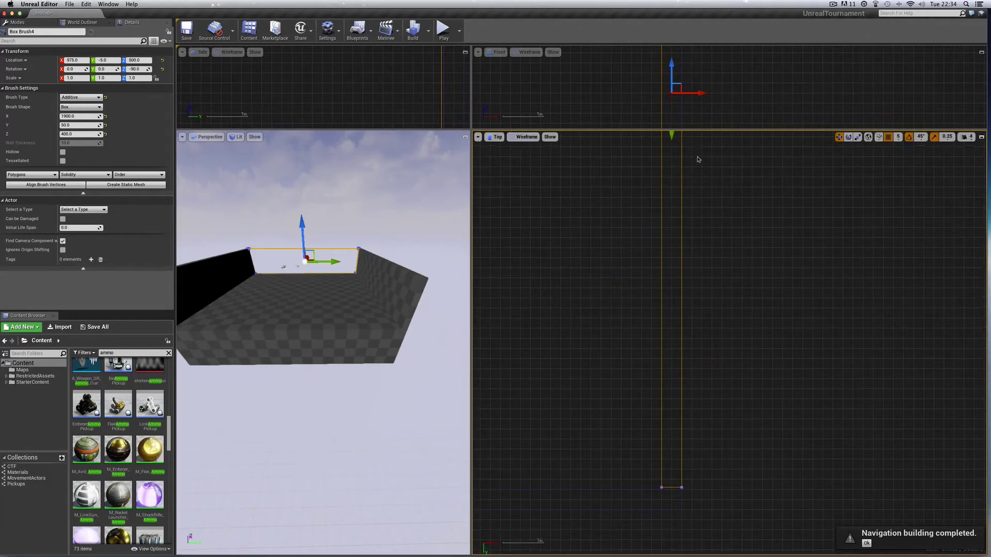
{"action": "left_click_drag", "start_coordinate": [672, 133], "coordinate": [672, 152]}
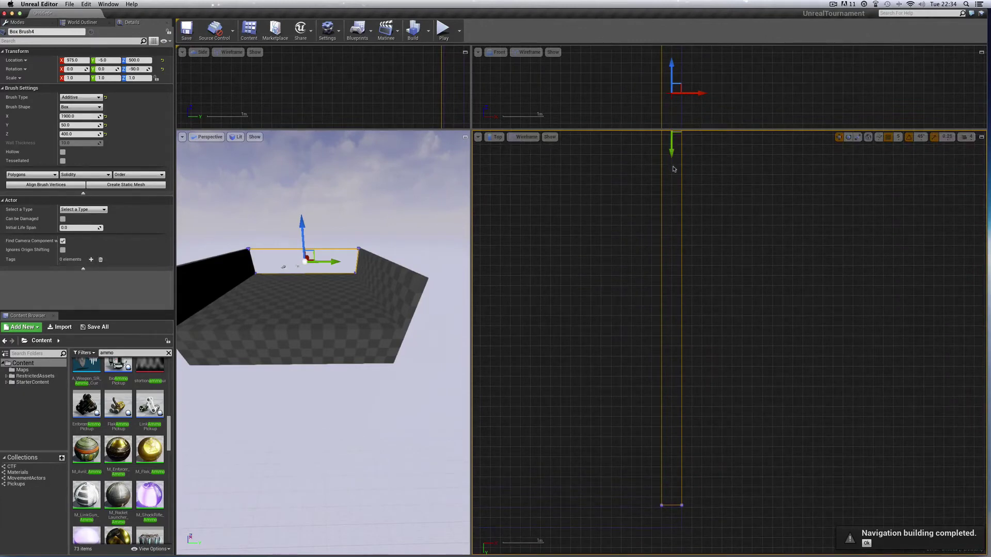
{"action": "left_click_drag", "start_coordinate": [672, 151], "coordinate": [672, 153]}
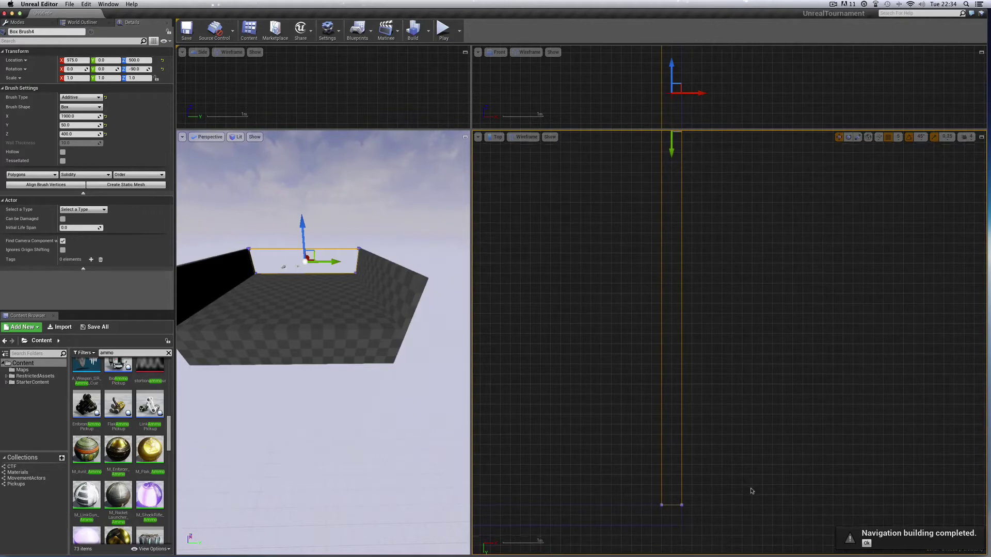
- Check the centred wall's end against the adjoining side wall in the top view and build the level
{"action": "scroll", "coordinate": [752, 492], "scroll_direction": "up", "scroll_amount": 10}
{"action": "key", "text": "Down"}
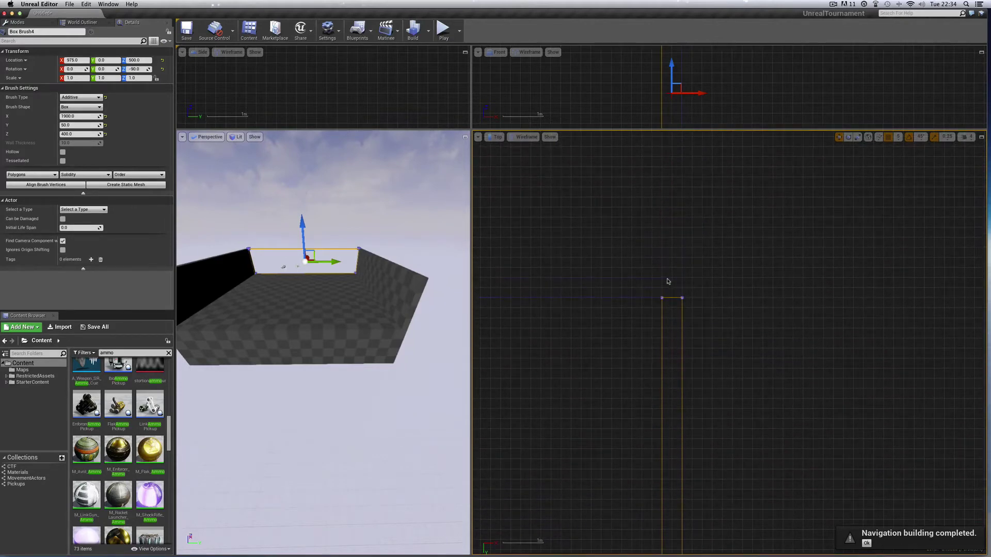
{"action": "left_click", "coordinate": [635, 298]}
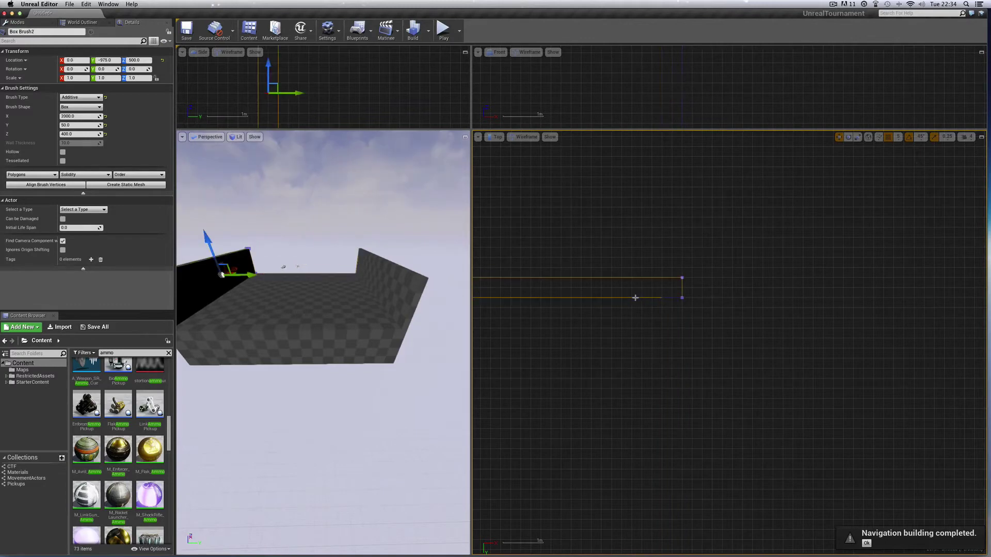
{"action": "left_click", "coordinate": [682, 311]}
{"action": "scroll", "coordinate": [683, 311], "scroll_direction": "down", "scroll_amount": 6}
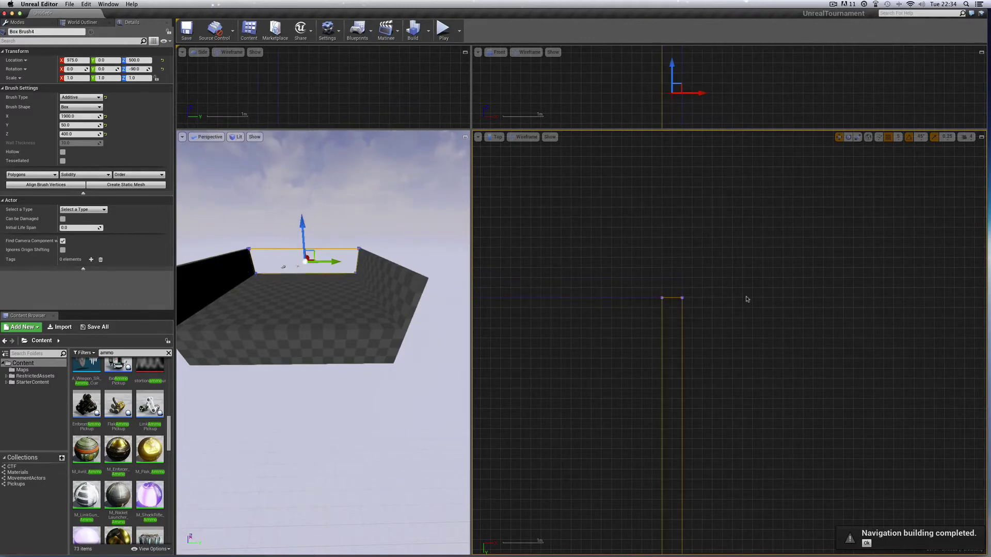
{"action": "left_click", "coordinate": [415, 36]}
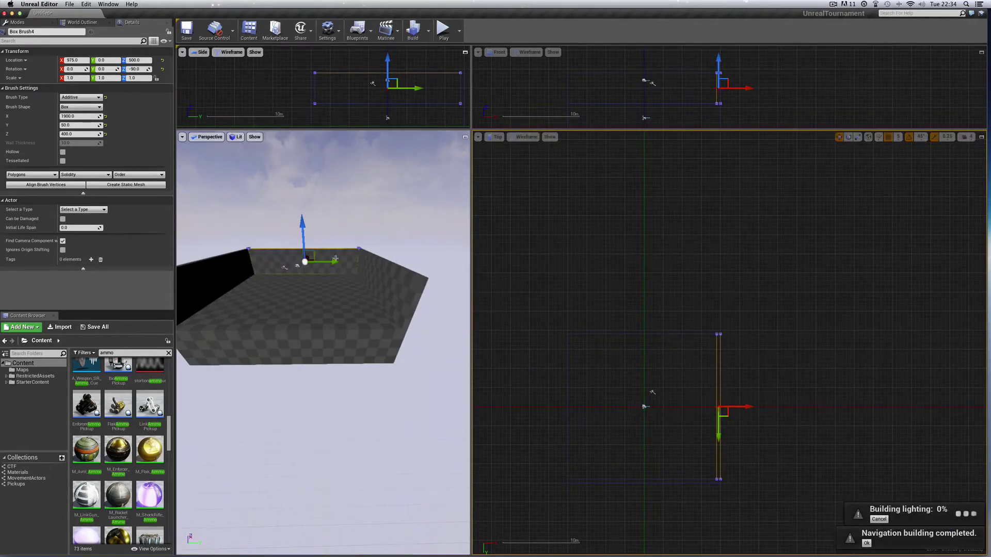
- Set the position snap to 50 and duplicate the third wall along the X axis to -975, at the floor's opposite open edge
{"action": "left_click", "coordinate": [898, 137]}
{"action": "left_click", "coordinate": [904, 177]}
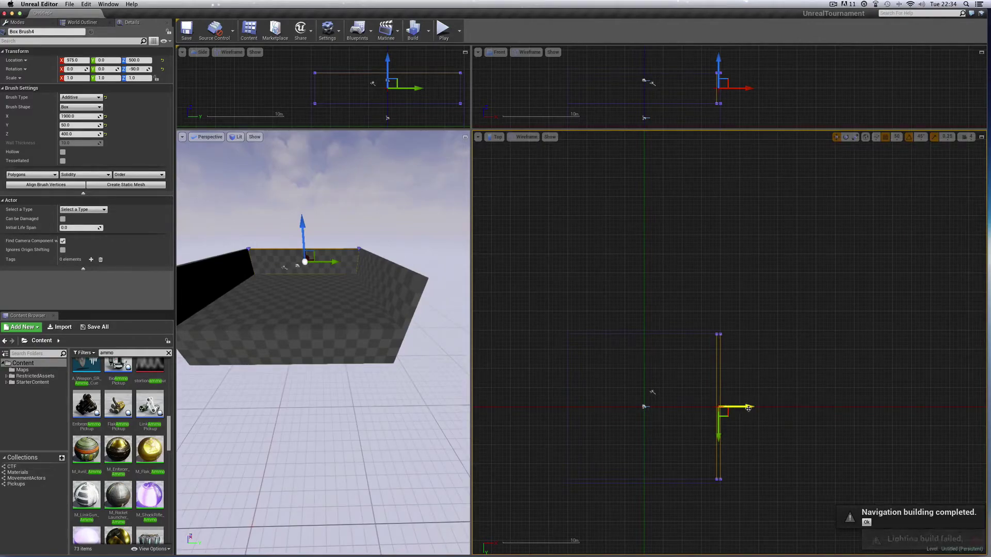
{"action": "scroll", "coordinate": [754, 385], "scroll_direction": "up", "scroll_amount": 6}
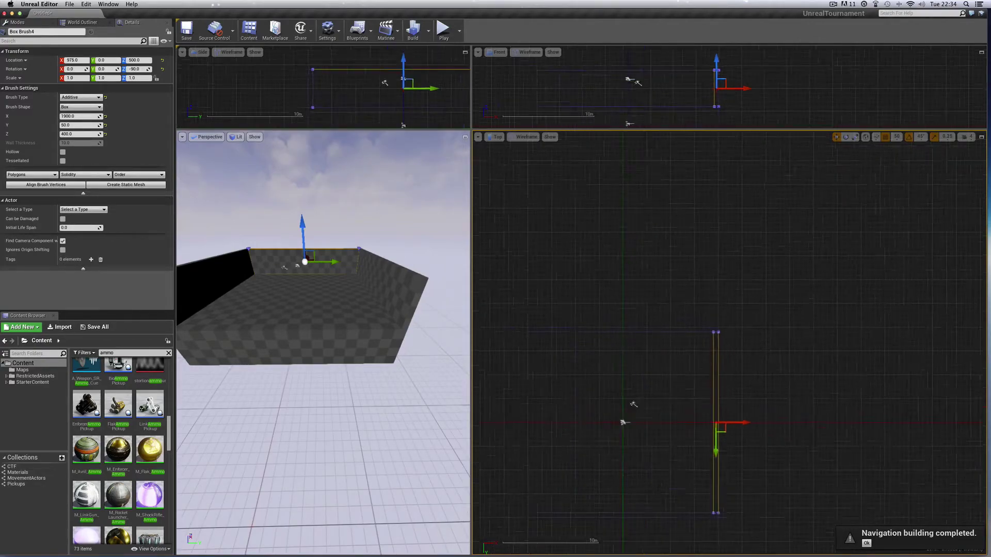
{"action": "scroll", "coordinate": [757, 385], "scroll_direction": "left", "scroll_amount": 10}
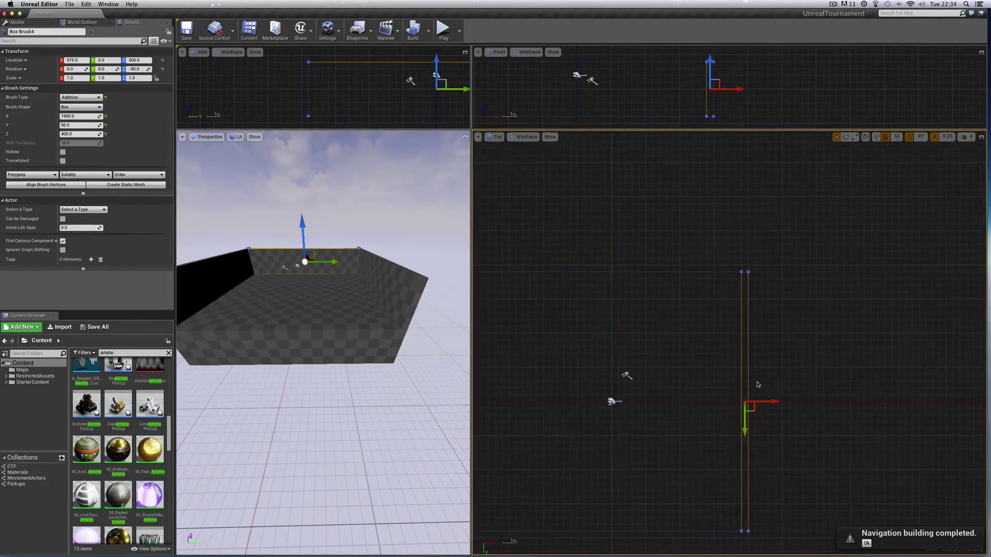
{"action": "scroll", "coordinate": [780, 387], "scroll_direction": "right", "scroll_amount": 2}
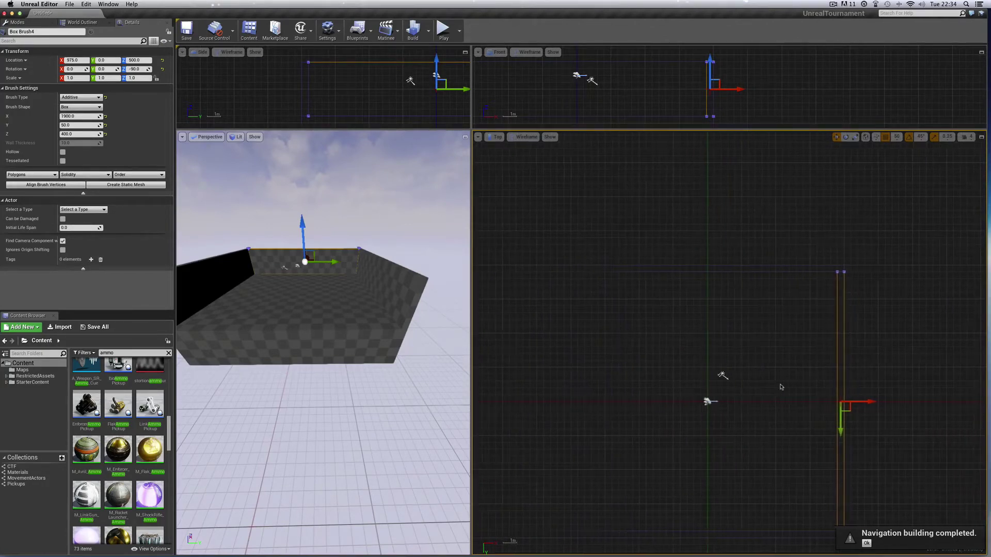
{"action": "scroll", "coordinate": [781, 387], "scroll_direction": "down", "scroll_amount": 2}
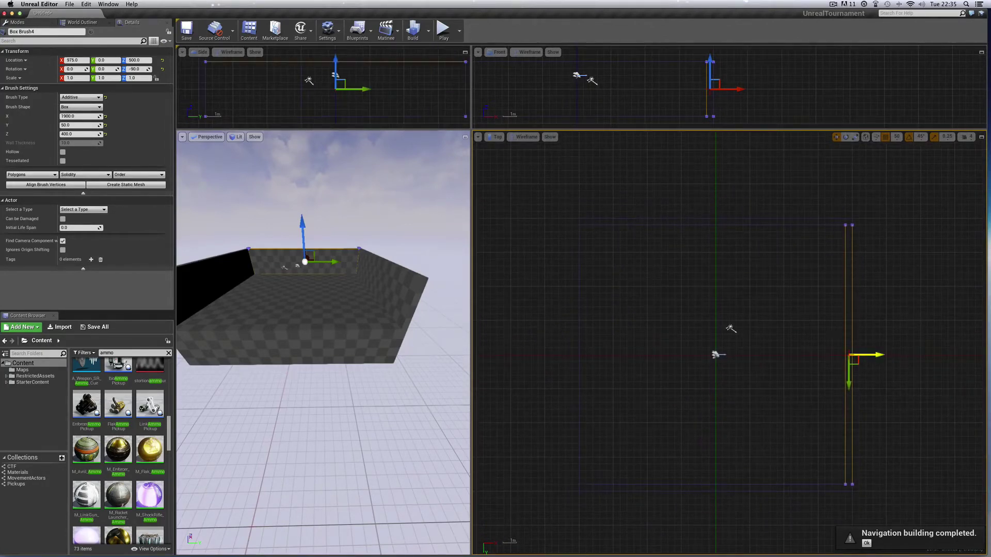
{"action": "left_click_drag", "start_coordinate": [879, 355], "coordinate": [612, 355], "text": "alt"}
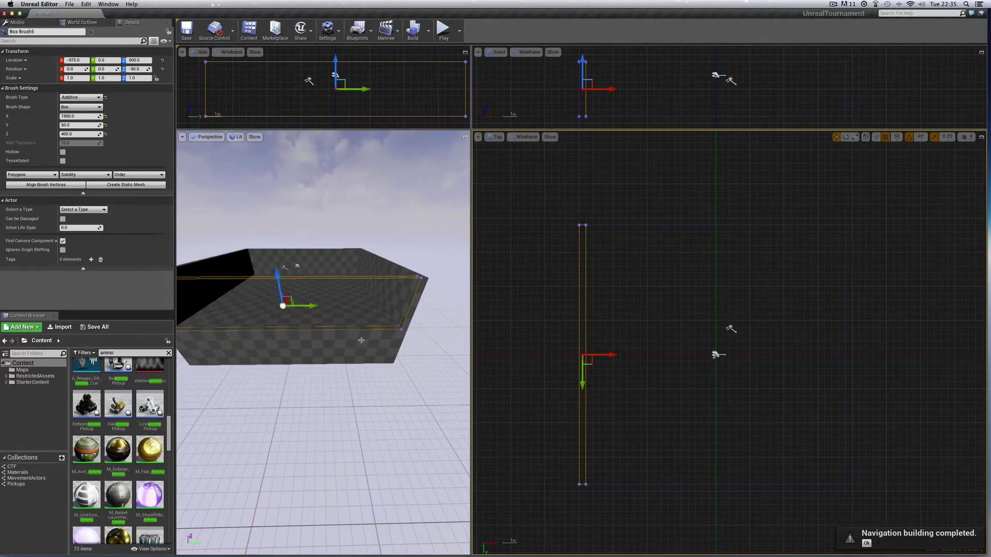
- Build the level with the fourth wall and inspect the closed room in the perspective view
{"action": "left_click", "coordinate": [414, 32]}
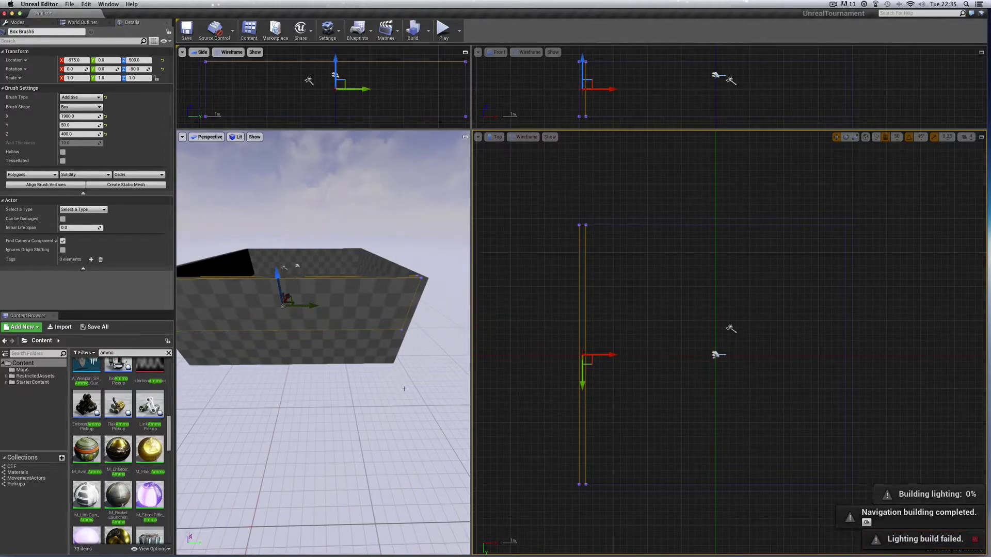
{"action": "left_click_drag", "start_coordinate": [404, 389], "coordinate": [358, 378]}
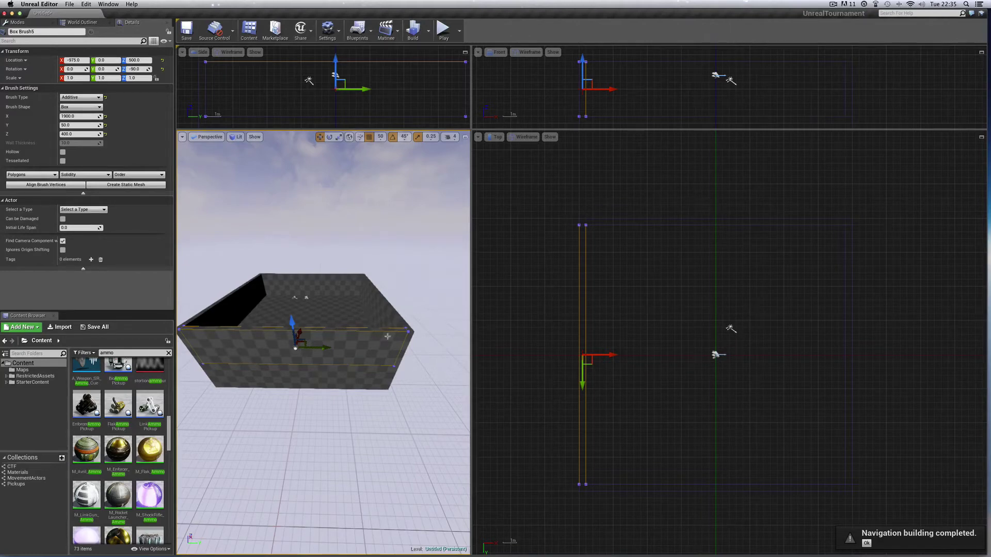
{"action": "right_click_drag", "start_coordinate": [410, 312], "coordinate": [410, 310]}
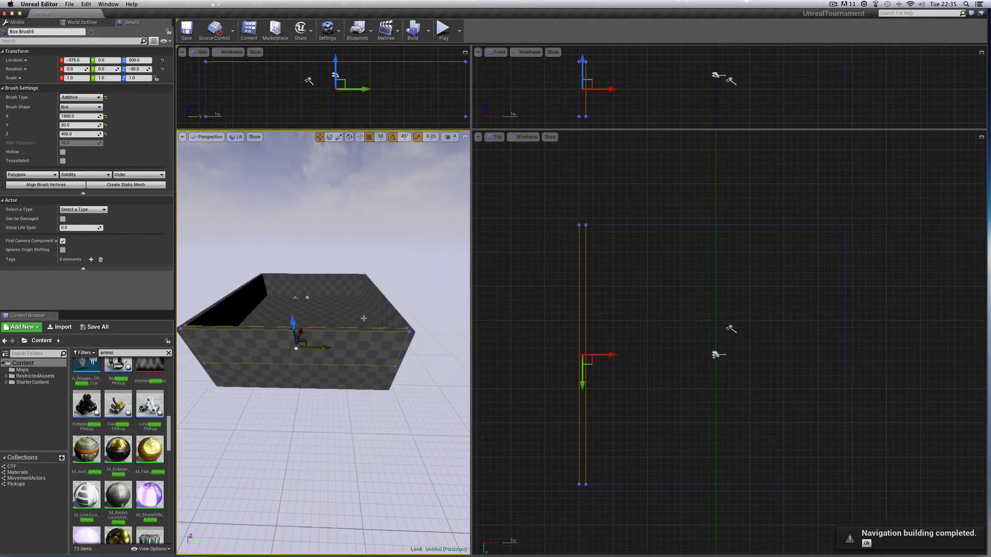
{"action": "left_click", "coordinate": [409, 306]}
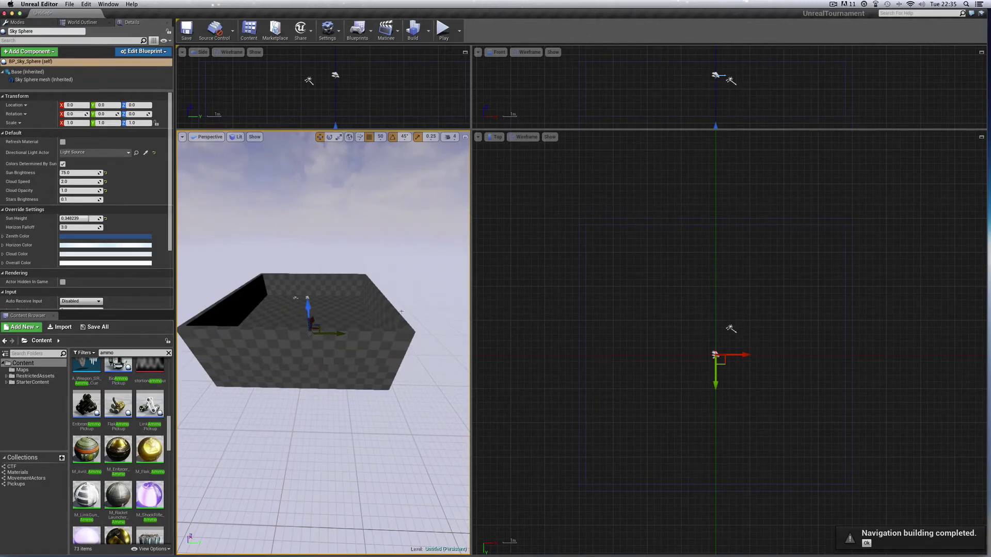
- Duplicate the fourth wall inward along the X axis to -450 and set the copy's X size to 600
{"action": "left_click", "coordinate": [581, 345]}
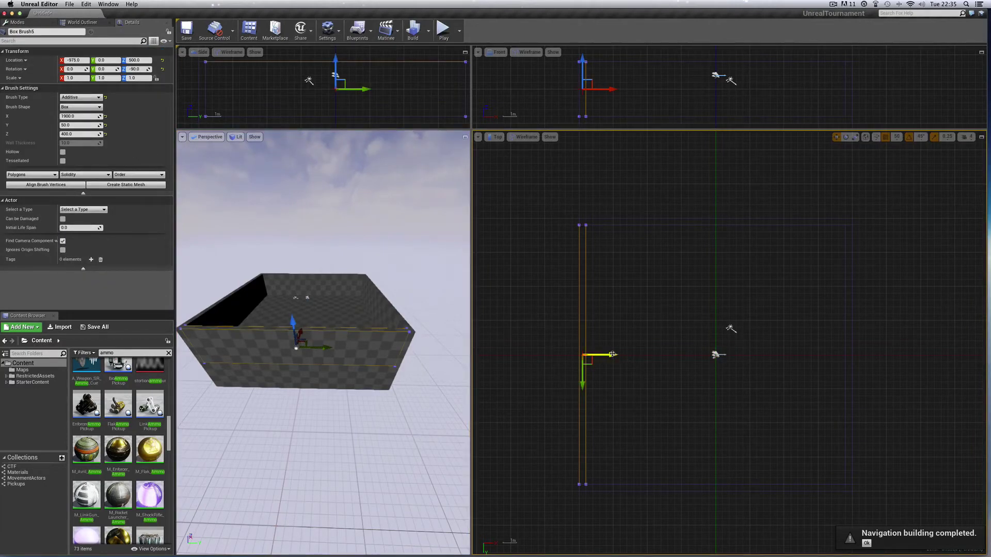
{"action": "left_click_drag", "start_coordinate": [611, 354], "coordinate": [680, 354], "text": "alt"}
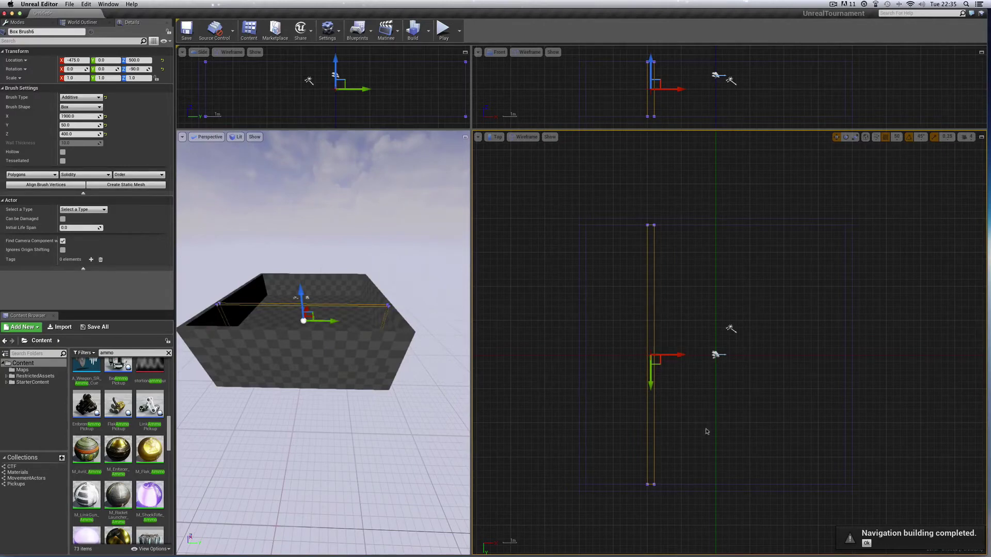
{"action": "left_click", "coordinate": [64, 117]}
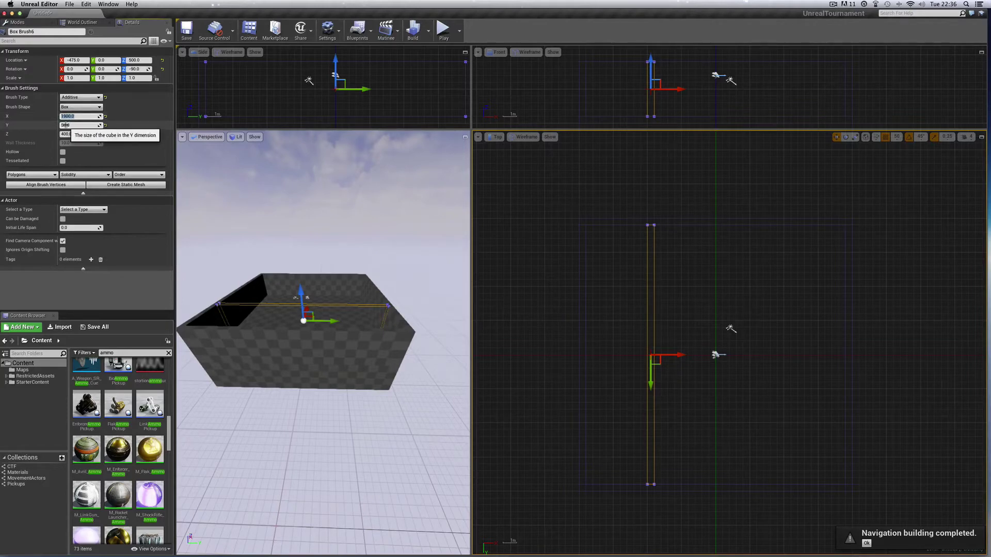
{"action": "left_click", "coordinate": [65, 125]}
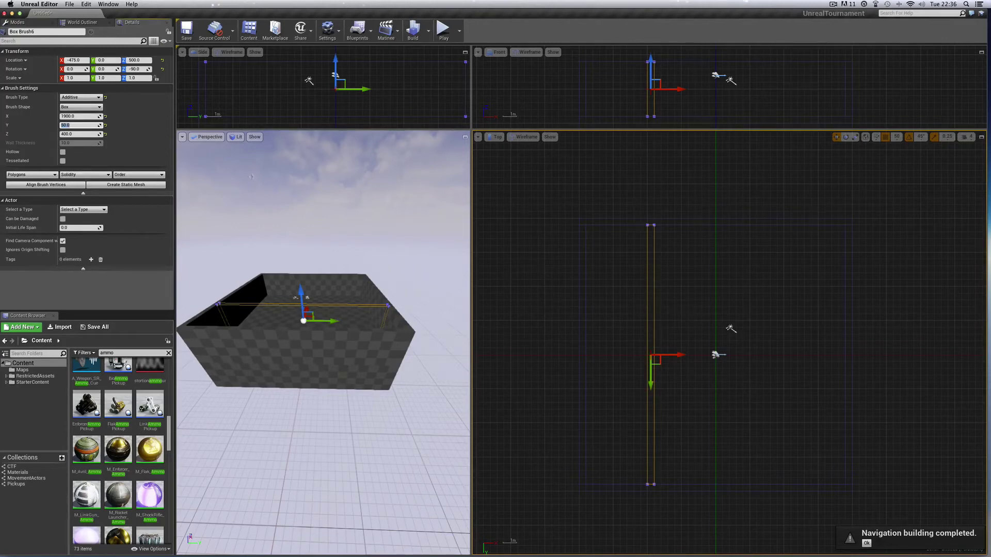
{"action": "left_click", "coordinate": [67, 117]}
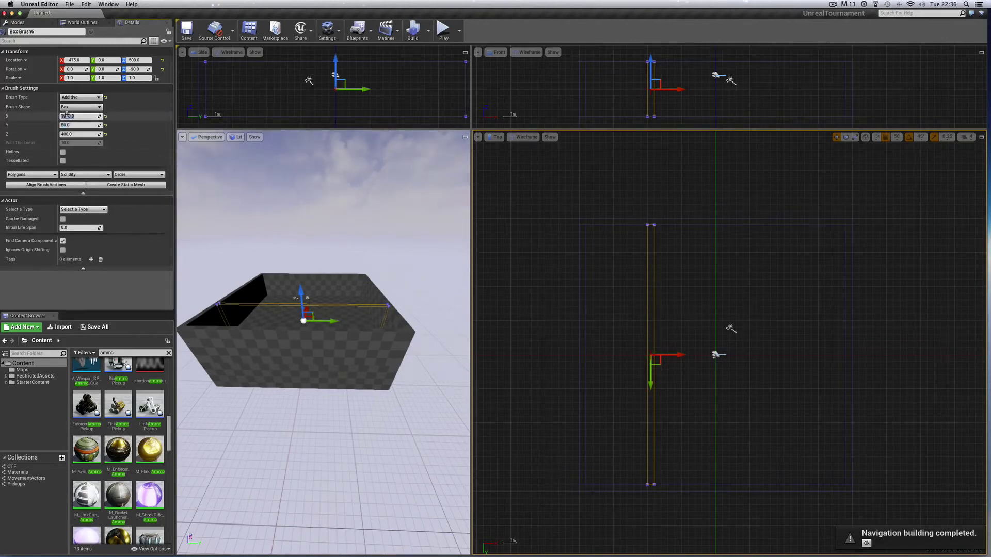
{"action": "type", "text": "600"}
{"action": "key", "text": "Return"}
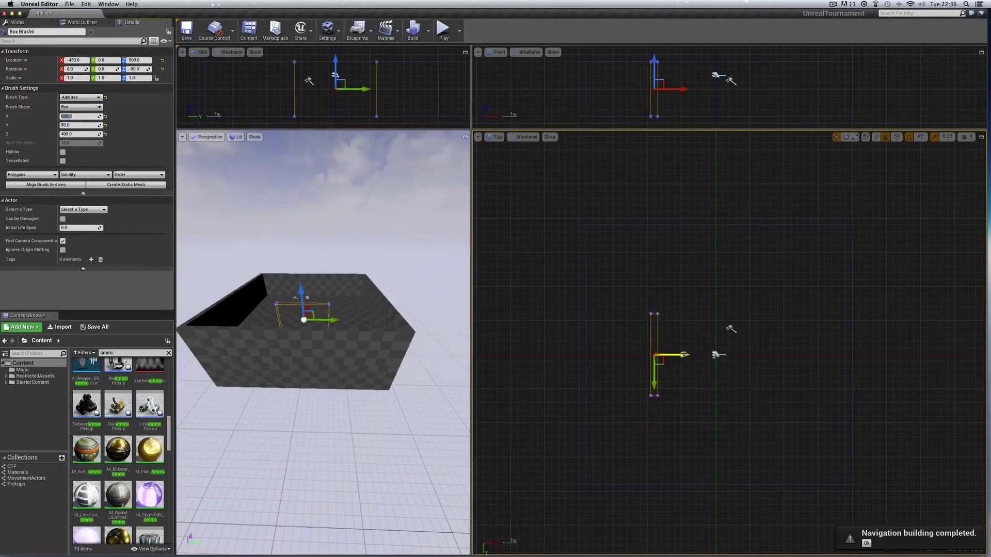
{"action": "mouse_move", "coordinate": [683, 354]}
{"action": "left_mouse_down"}
{"action": "mouse_move", "coordinate": [703, 354]}
{"action": "mouse_move", "coordinate": [684, 354]}
{"action": "left_mouse_up"}
{"action": "mouse_move", "coordinate": [654, 385]}
{"action": "left_mouse_down"}
{"action": "mouse_move", "coordinate": [656, 304]}
{"action": "mouse_move", "coordinate": [657, 368]}
{"action": "left_mouse_up"}
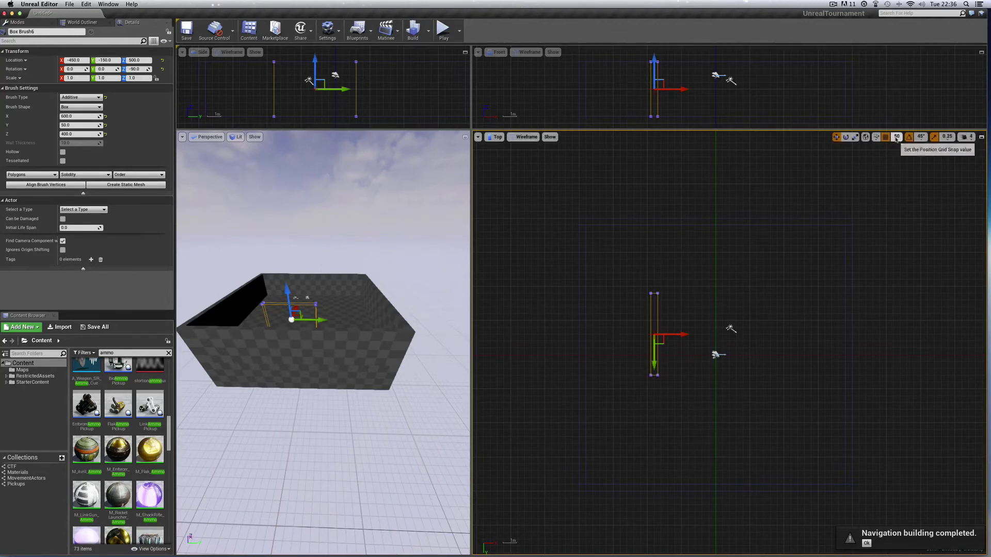
{"action": "right_click_drag", "start_coordinate": [655, 355], "coordinate": [656, 352]}
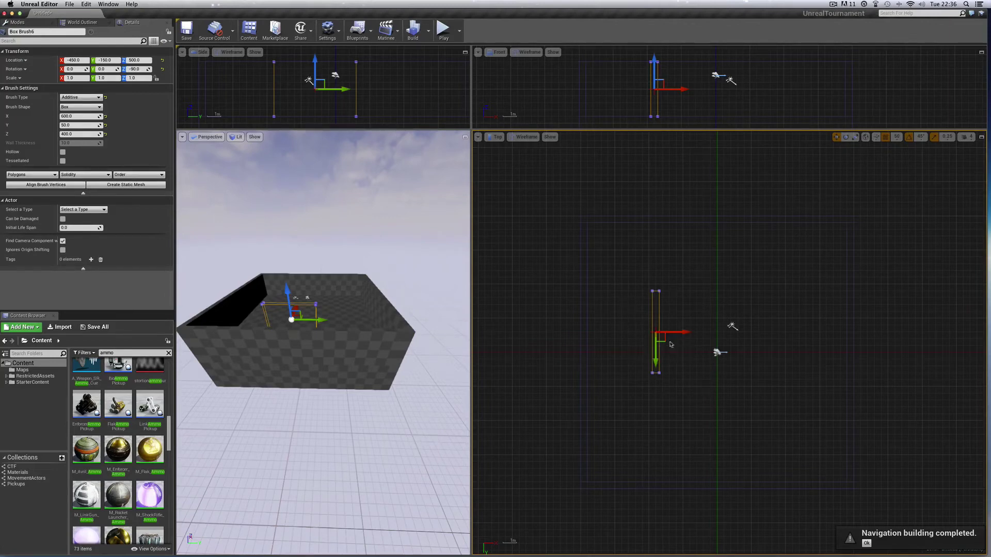
{"action": "left_click_drag", "start_coordinate": [656, 356], "coordinate": [655, 379]}
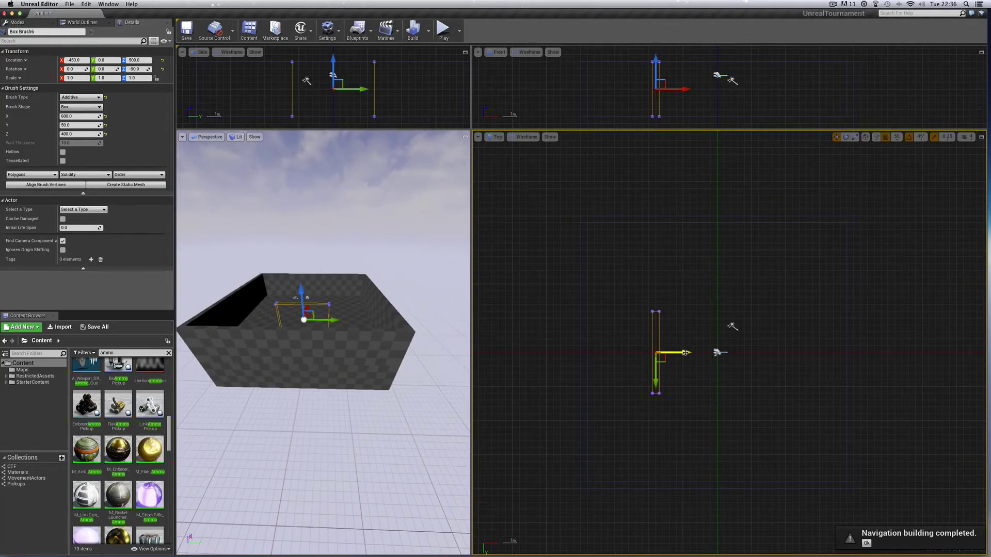
- Duplicate the short inner wall along the X axis to 450 and duplicate that copy along the Y axis to -600
{"action": "left_click_drag", "start_coordinate": [685, 353], "coordinate": [808, 353], "text": "alt"}
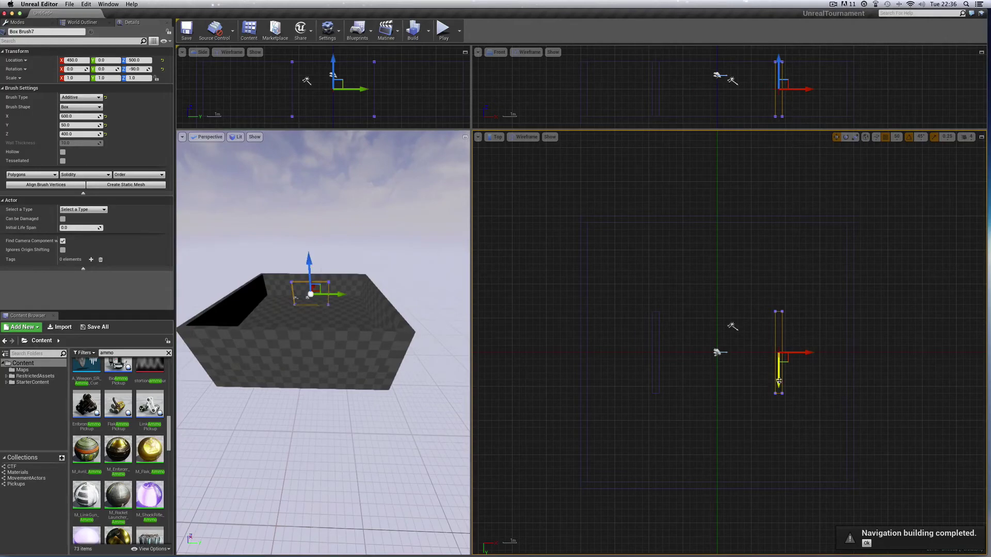
{"action": "left_click_drag", "start_coordinate": [778, 382], "coordinate": [778, 300], "text": "alt"}
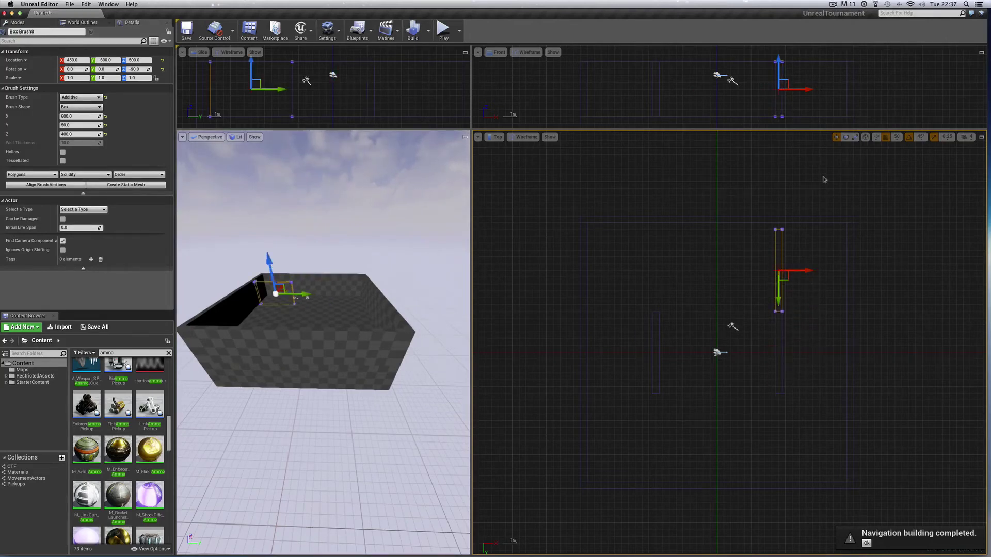
- Rotate the copied inner wall 90° about the vertical axis and move it to X -100, Y -300
{"action": "left_click", "coordinate": [845, 137]}
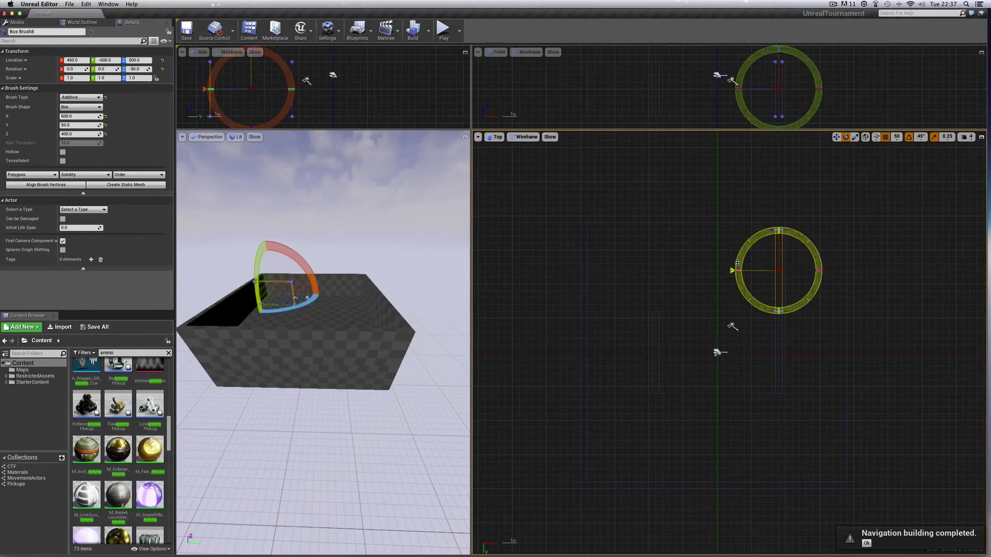
{"action": "left_click_drag", "start_coordinate": [743, 264], "coordinate": [744, 239]}
{"action": "left_click_drag", "start_coordinate": [746, 240], "coordinate": [779, 228]}
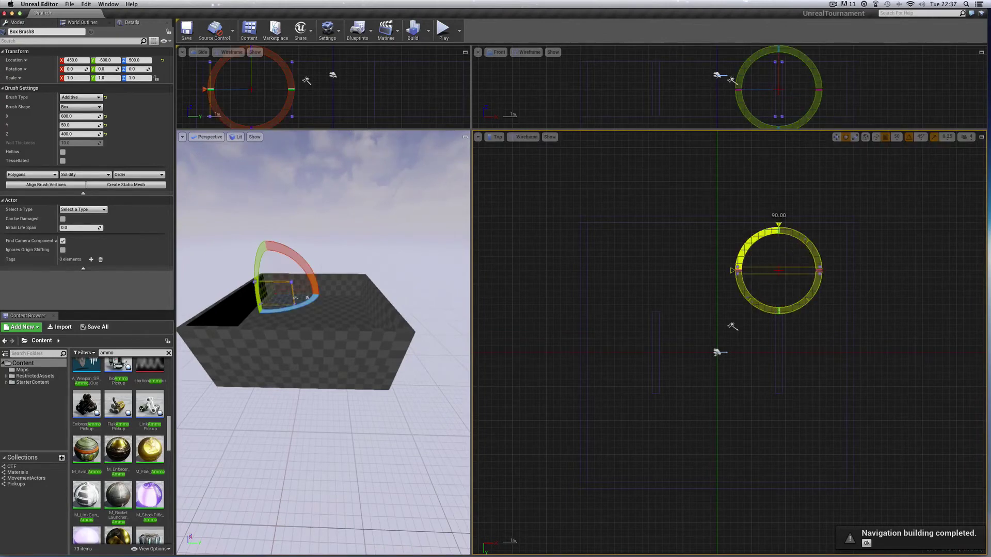
{"action": "left_click", "coordinate": [836, 137]}
{"action": "mouse_move", "coordinate": [812, 269]}
{"action": "left_mouse_down"}
{"action": "mouse_move", "coordinate": [727, 278]}
{"action": "mouse_move", "coordinate": [702, 341]}
{"action": "left_mouse_up"}
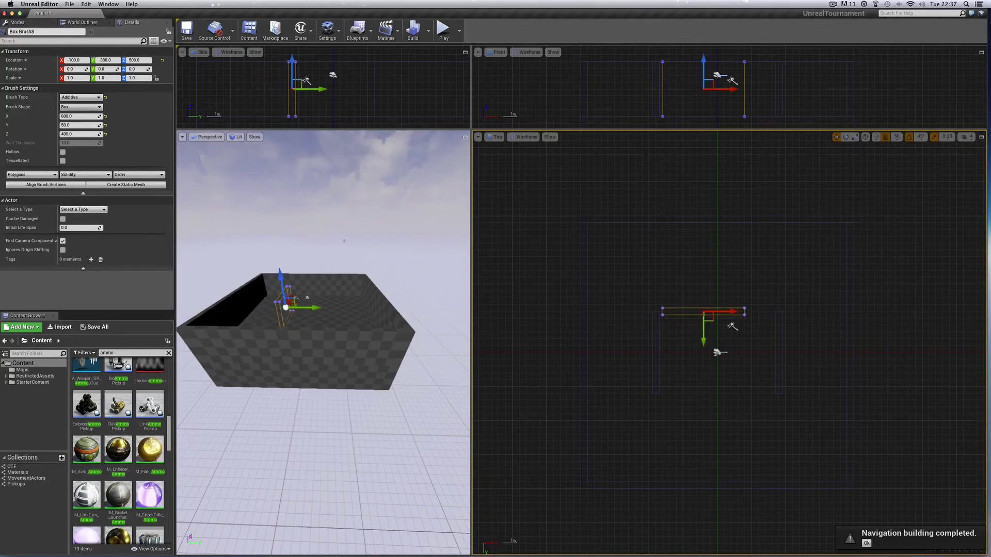
- Centre the rotated wall at 0 on the X axis and set its X size to 850
{"action": "left_click", "coordinate": [66, 116]}
{"action": "type", "text": "800"}
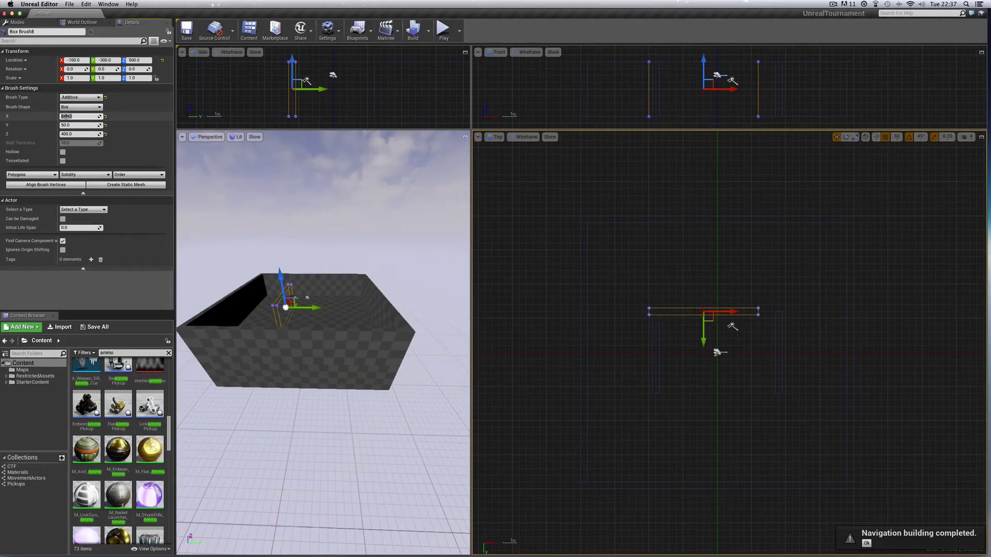
{"action": "key", "text": "Return"}
{"action": "left_click_drag", "start_coordinate": [737, 313], "coordinate": [747, 312]}
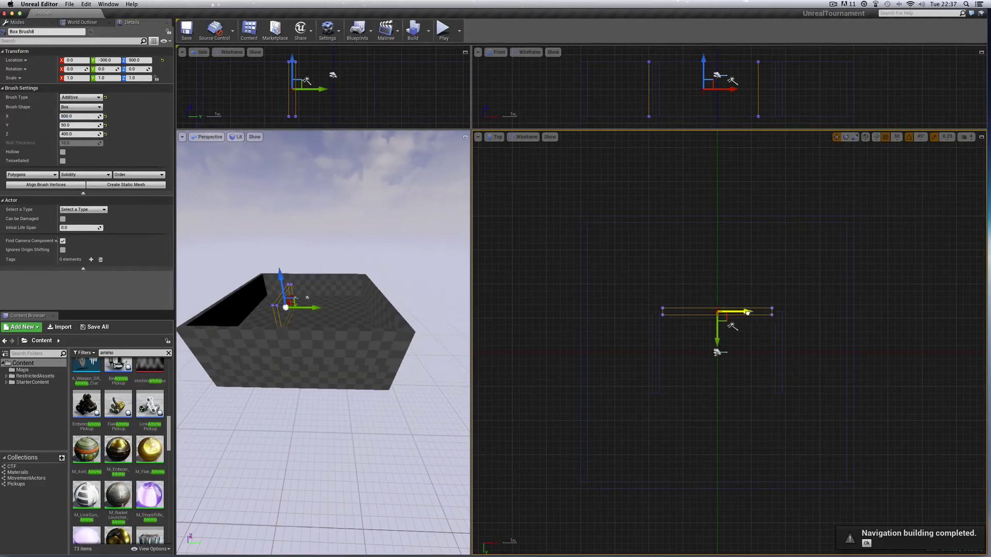
{"action": "scroll", "coordinate": [729, 341], "scroll_direction": "up", "scroll_amount": 4}
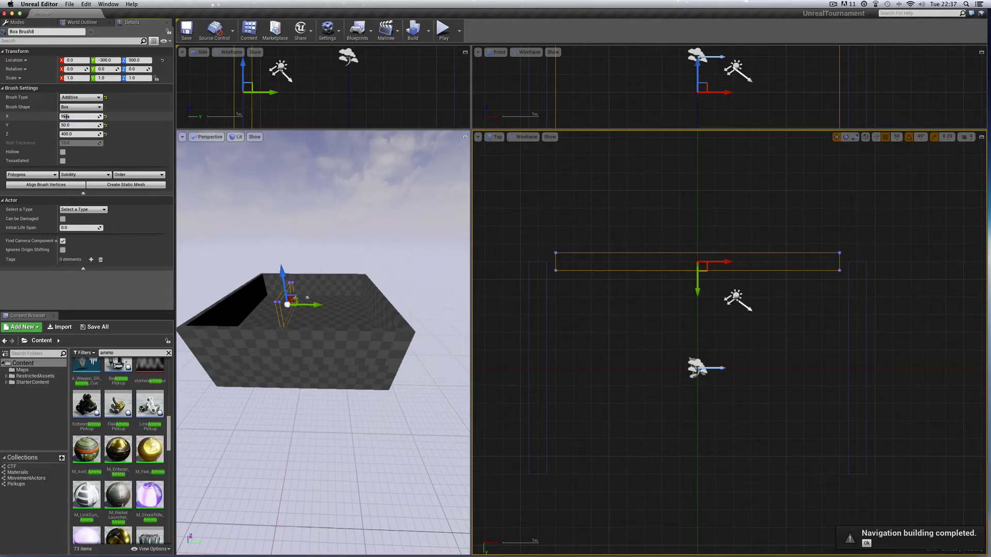
{"action": "key", "text": "Return"}
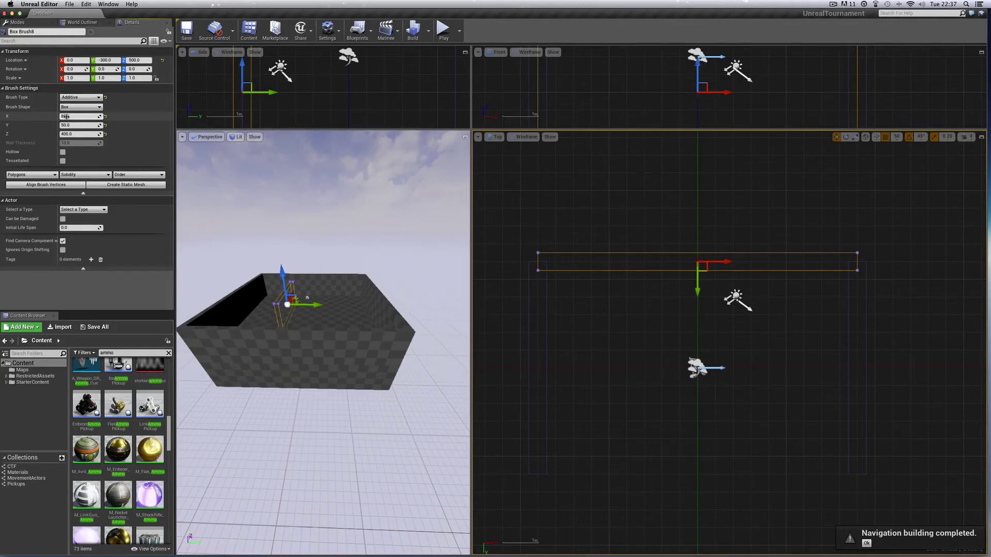
{"action": "key", "text": "Return"}
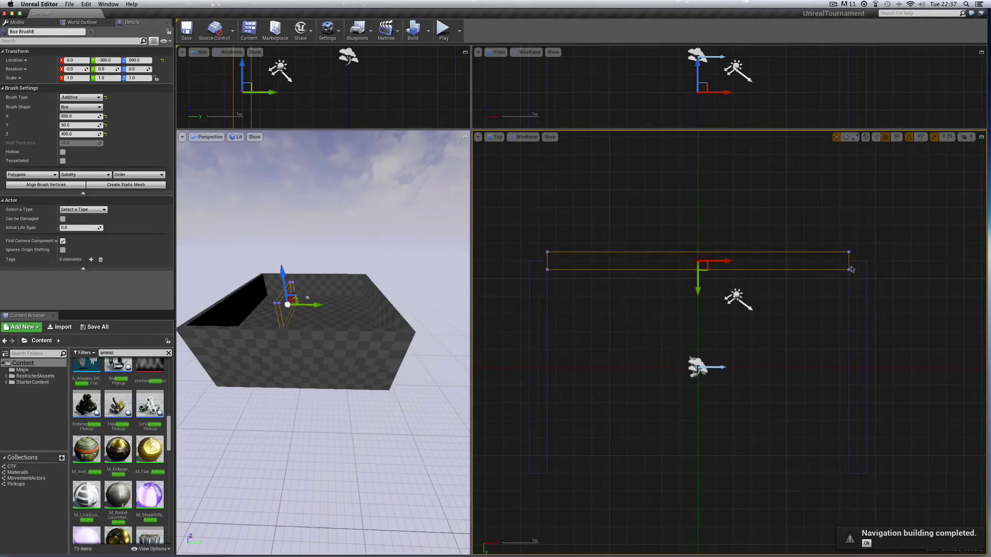
{"action": "scroll", "coordinate": [702, 274], "scroll_direction": "up", "scroll_amount": 1}
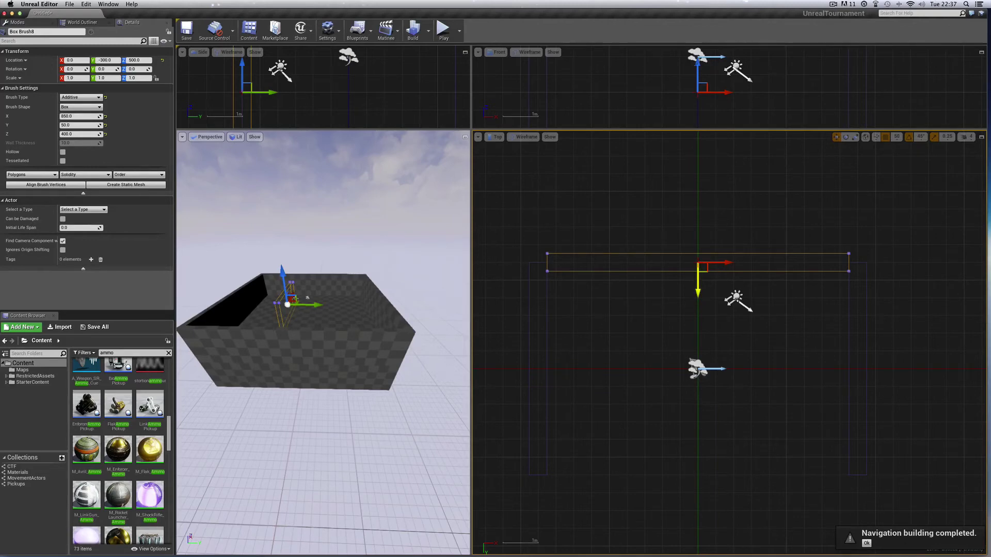
- Set the position snap to 5 and move the wall along the Y axis to -275, flush with the inner walls' ends
{"action": "left_click_drag", "start_coordinate": [699, 301], "coordinate": [698, 308]}
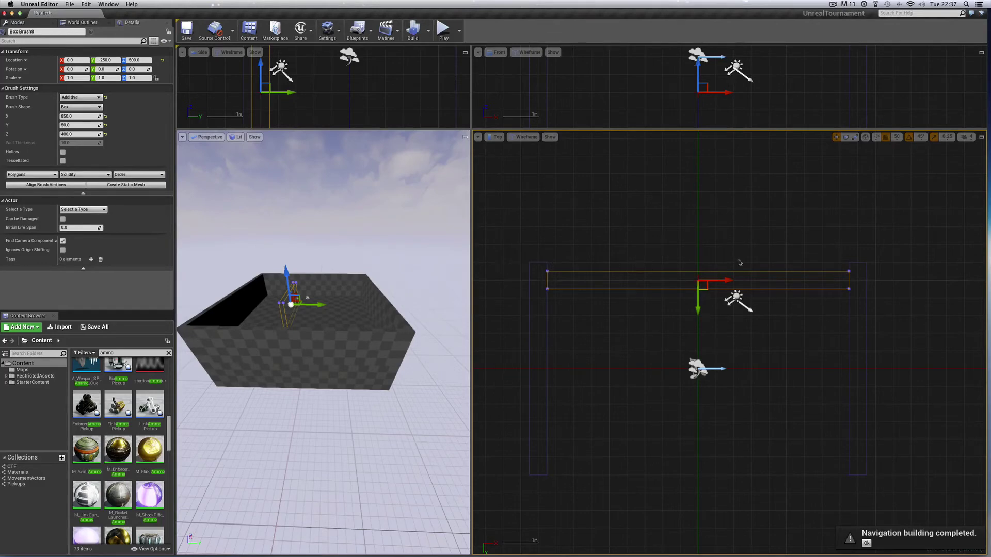
{"action": "left_click", "coordinate": [896, 136]}
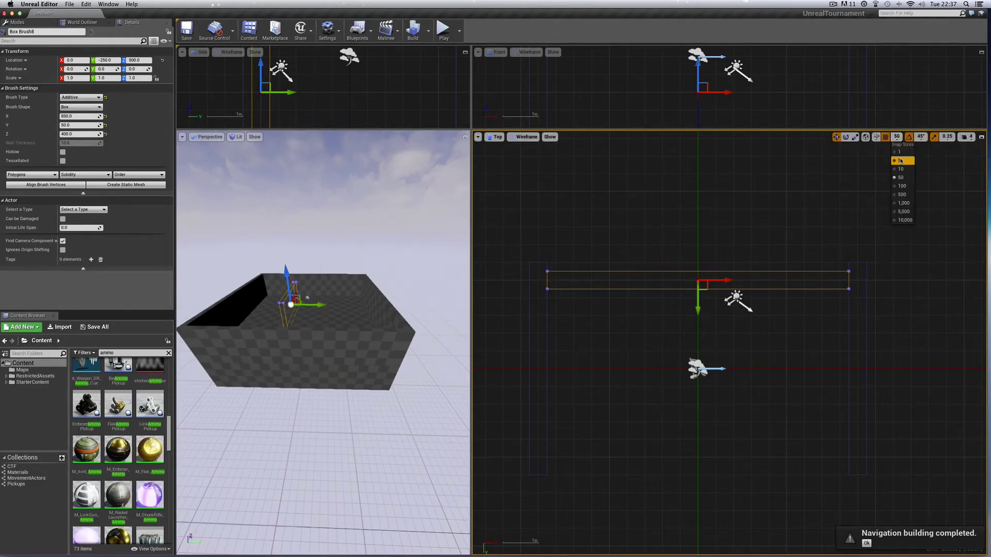
{"action": "left_click", "coordinate": [901, 172]}
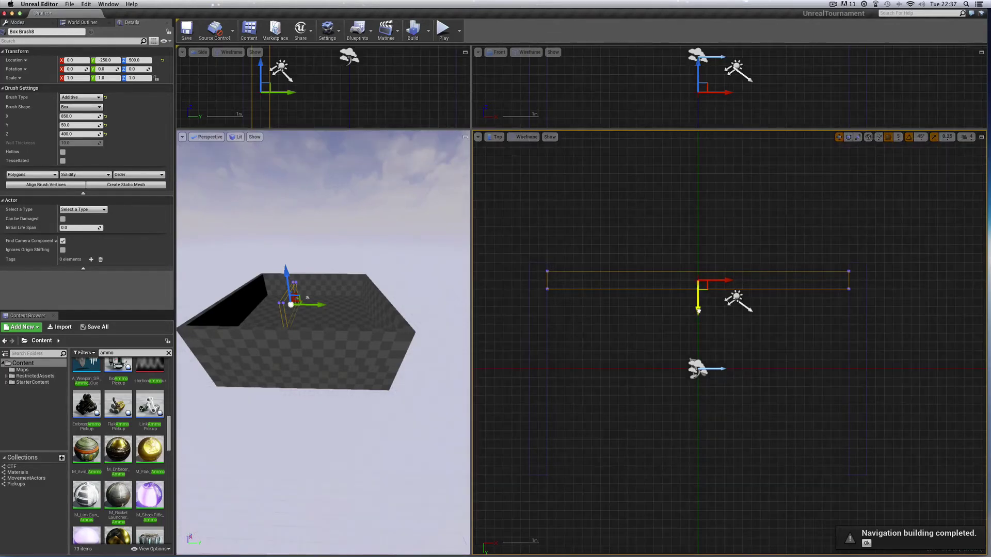
{"action": "left_click_drag", "start_coordinate": [698, 309], "coordinate": [698, 300]}
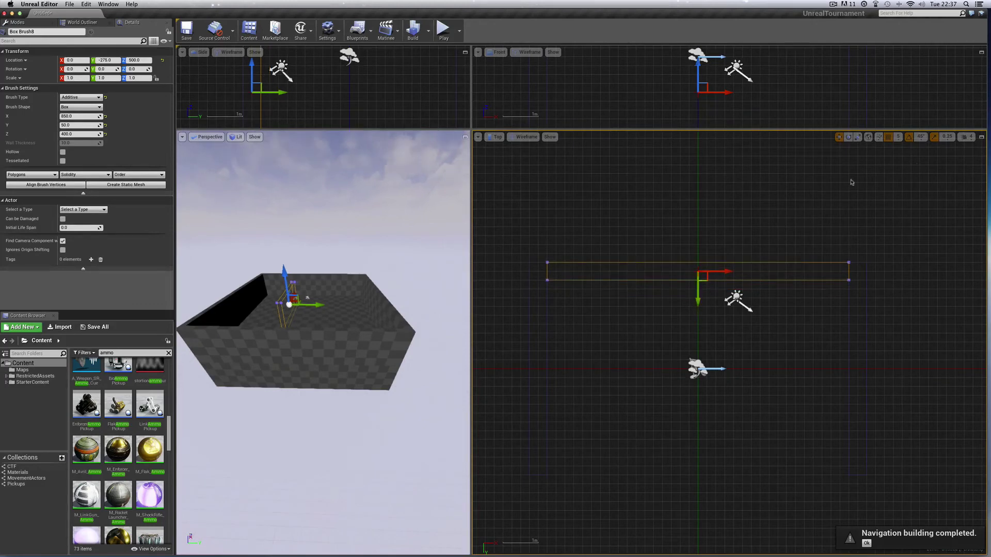
- Set the position snap back to 50 and duplicate the wall along the Y axis to 275, at the inner walls' opposite ends
{"action": "left_click", "coordinate": [898, 137]}
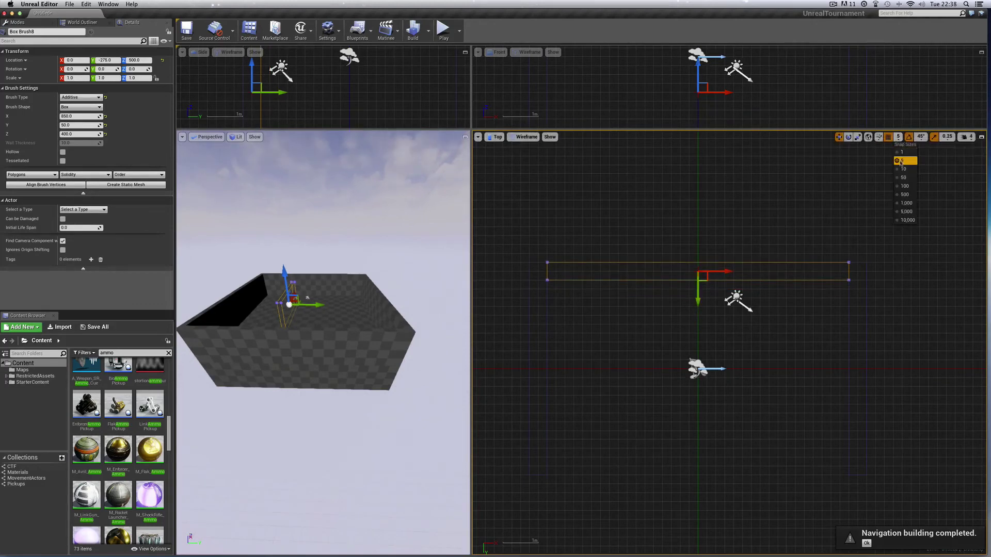
{"action": "left_click", "coordinate": [900, 191]}
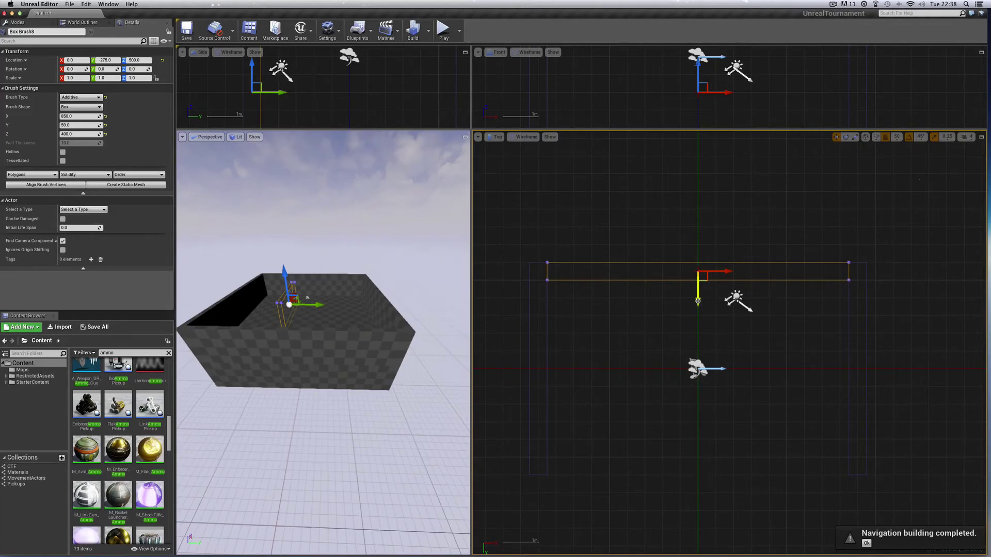
{"action": "left_click_drag", "start_coordinate": [698, 301], "coordinate": [698, 497], "text": "alt"}
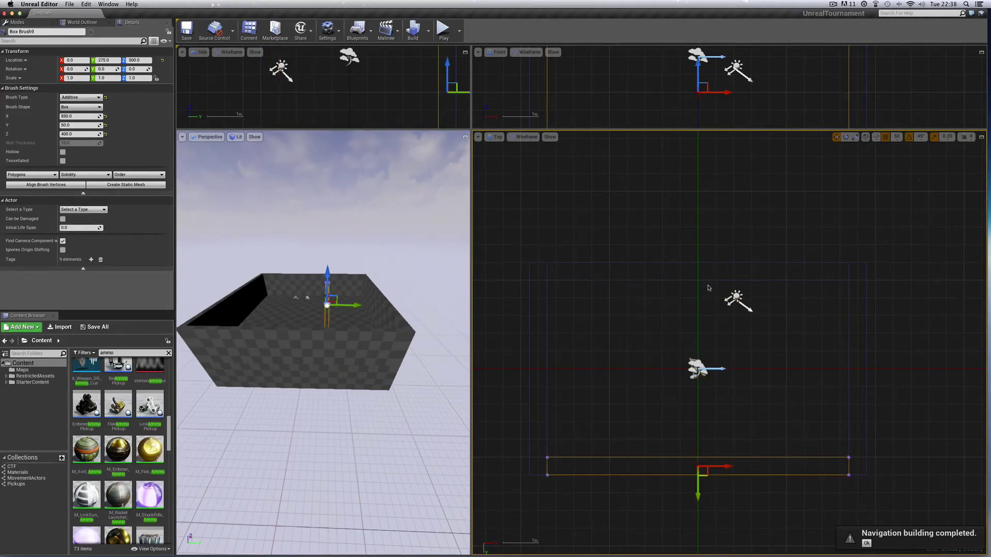
- Build the level and inspect the enclosed inner room in the perspective view
{"action": "left_click", "coordinate": [411, 33]}
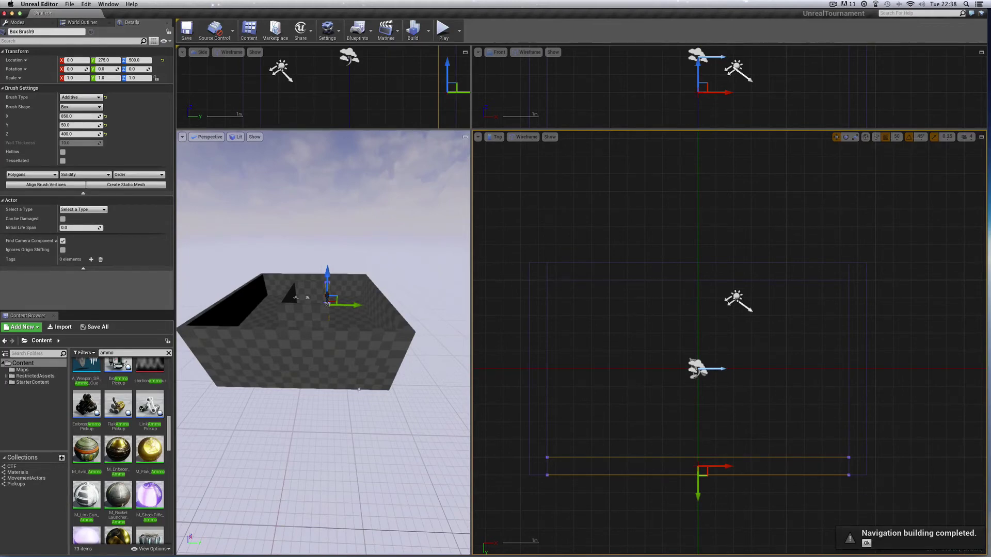
{"action": "left_click_drag", "start_coordinate": [363, 408], "coordinate": [366, 381]}
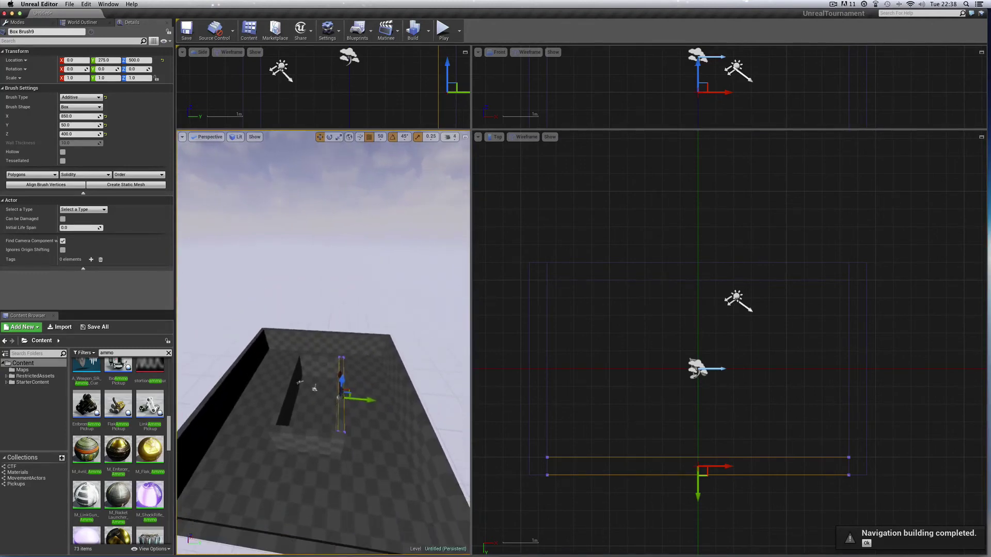
{"action": "left_click", "coordinate": [371, 439]}
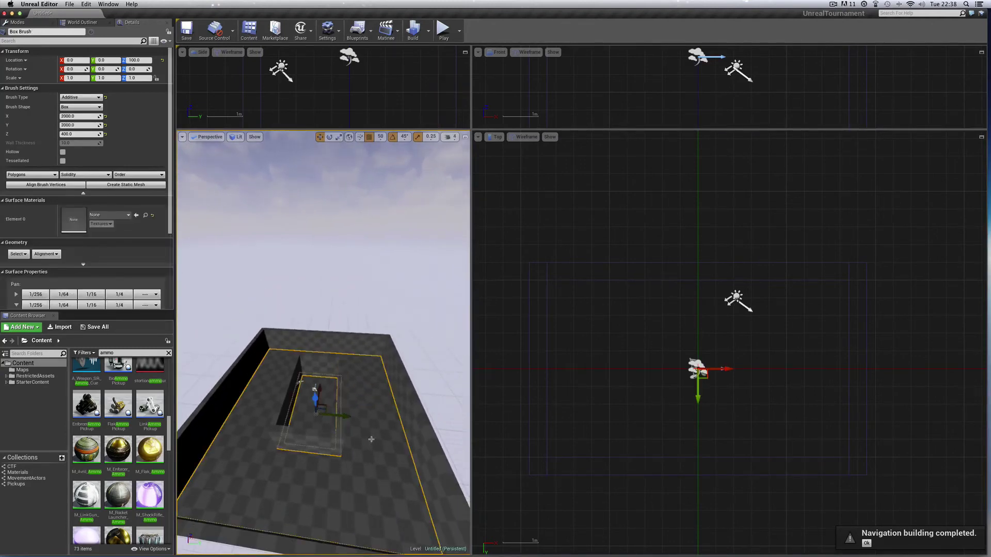
{"action": "left_click", "coordinate": [355, 318]}
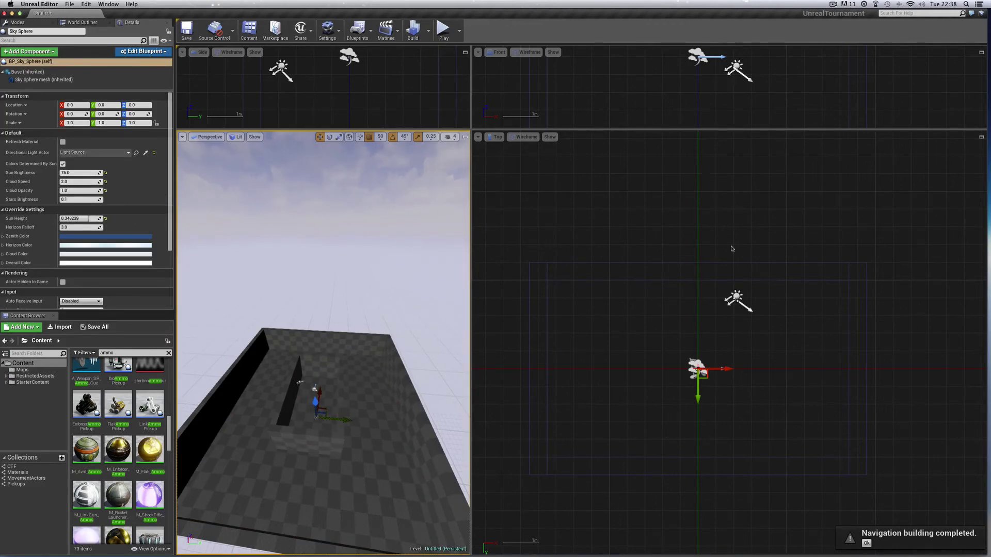
- Show the BSP brush shapes for placement and enlarge the Side and Front views
{"action": "right_click_drag", "start_coordinate": [732, 243], "coordinate": [732, 263]}
{"action": "scroll", "coordinate": [728, 345], "scroll_direction": "down", "scroll_amount": 2}
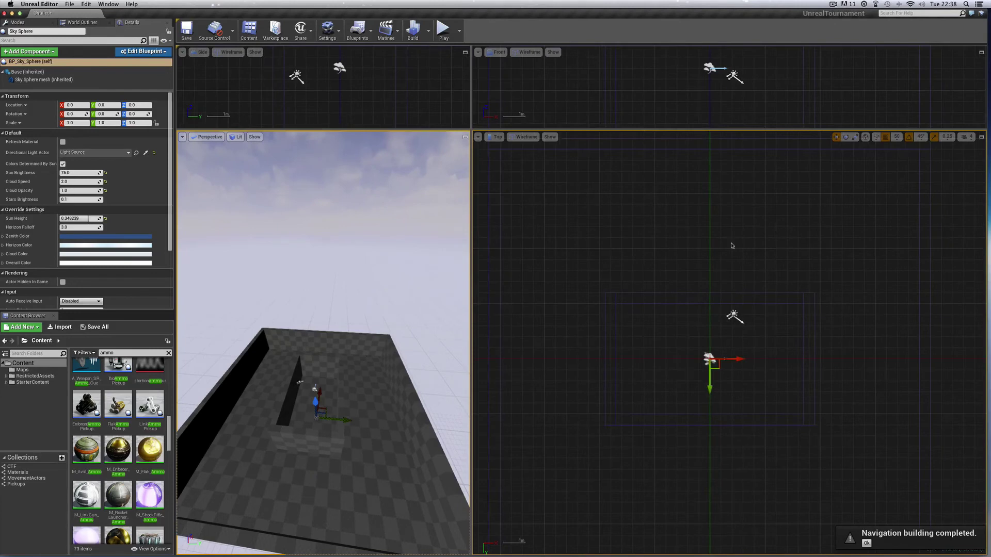
{"action": "left_click", "coordinate": [17, 22]}
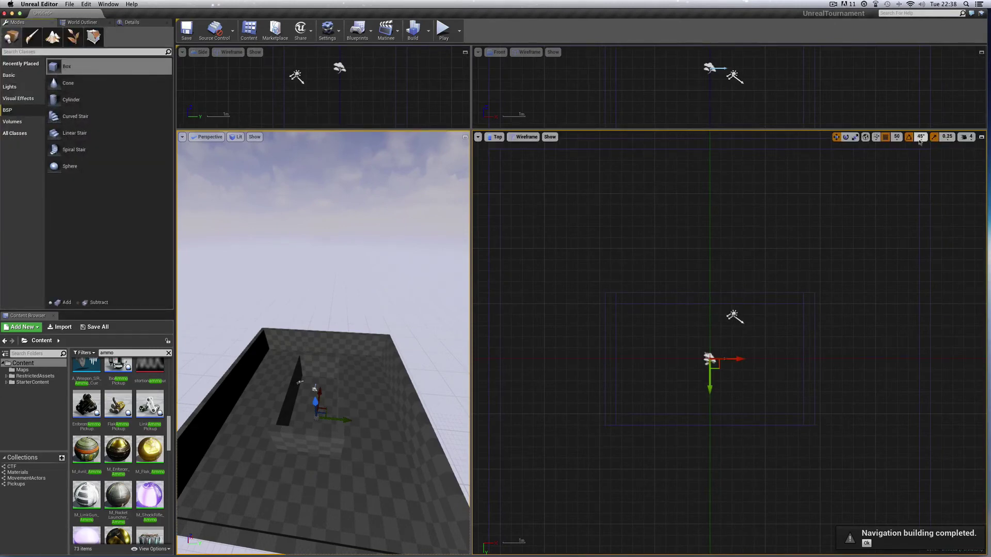
{"action": "left_click_drag", "start_coordinate": [769, 129], "coordinate": [769, 328]}
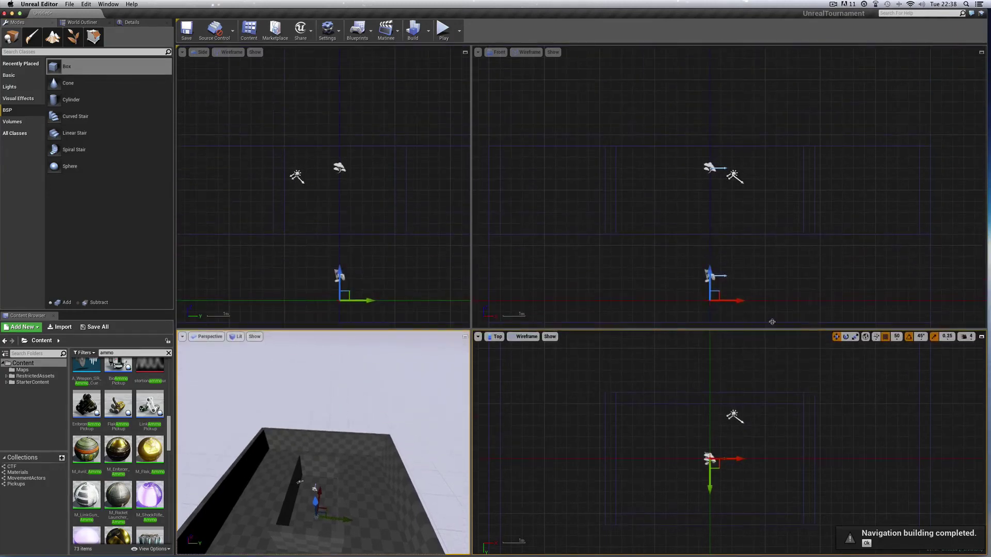
- Identify the outer wall and the two short inner walls by selecting each in the Front view
{"action": "left_click", "coordinate": [490, 174]}
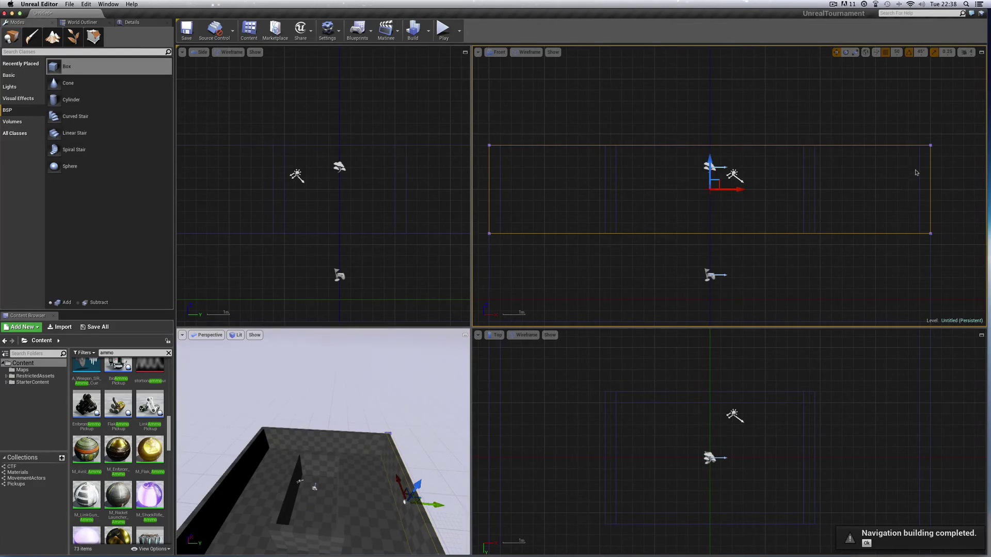
{"action": "right_click_drag", "start_coordinate": [916, 170], "coordinate": [913, 170]}
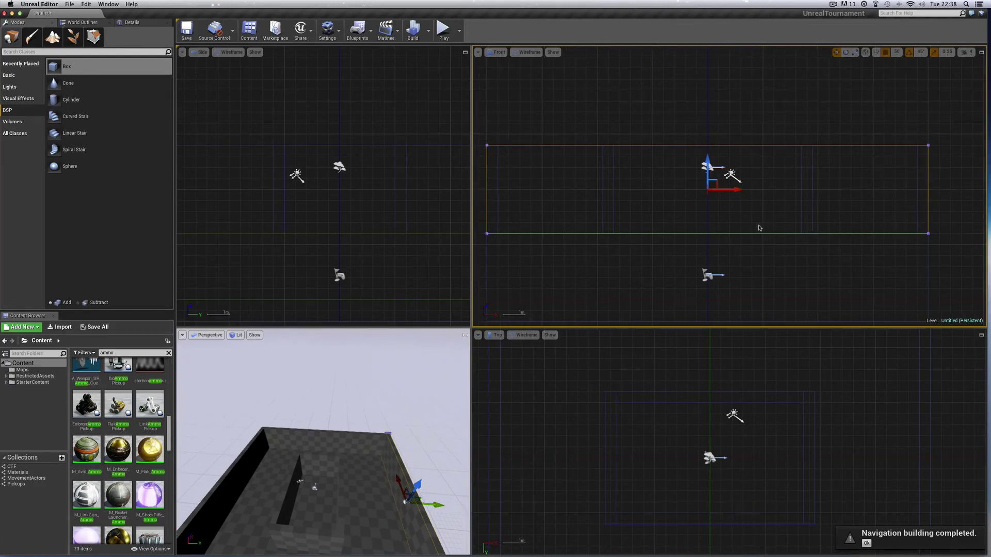
{"action": "left_click", "coordinate": [614, 195]}
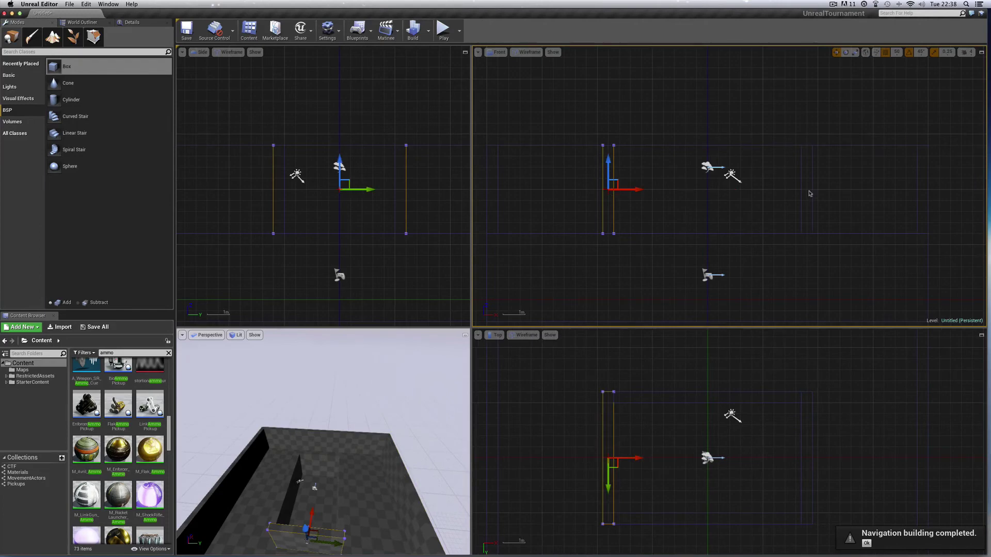
{"action": "left_click", "coordinate": [804, 188]}
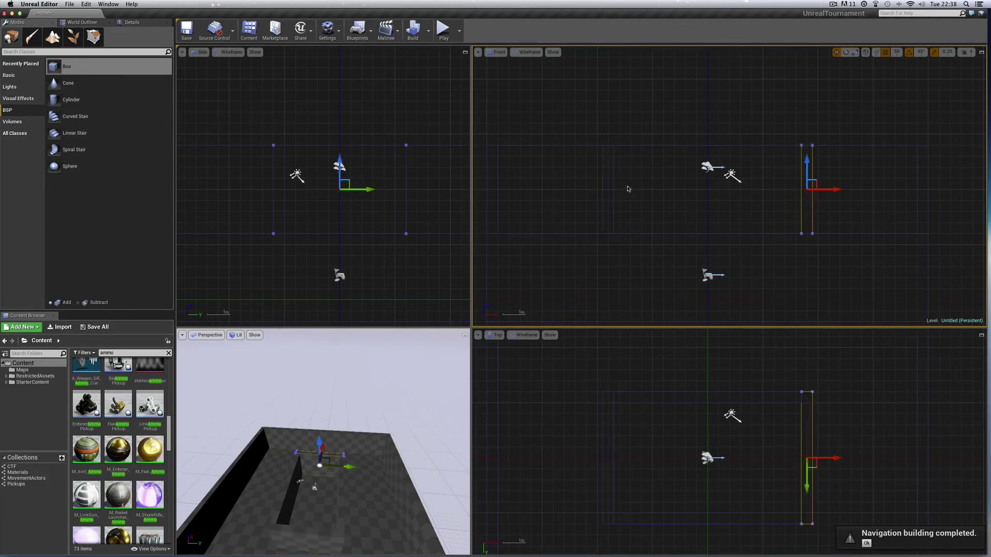
{"action": "left_click", "coordinate": [701, 234]}
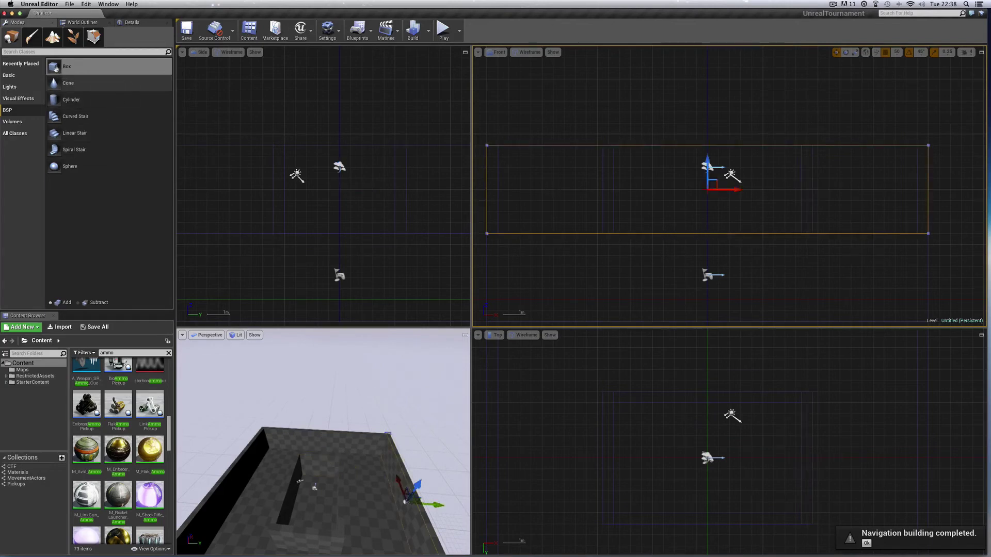
- Place a BSP box on the floor's centre line and move it along the Y axis onto the inner wall at Y 275
{"action": "mouse_move", "coordinate": [65, 69]}
{"action": "left_mouse_down"}
{"action": "mouse_move", "coordinate": [367, 160]}
{"action": "mouse_move", "coordinate": [655, 216]}
{"action": "mouse_move", "coordinate": [708, 211]}
{"action": "left_mouse_up"}
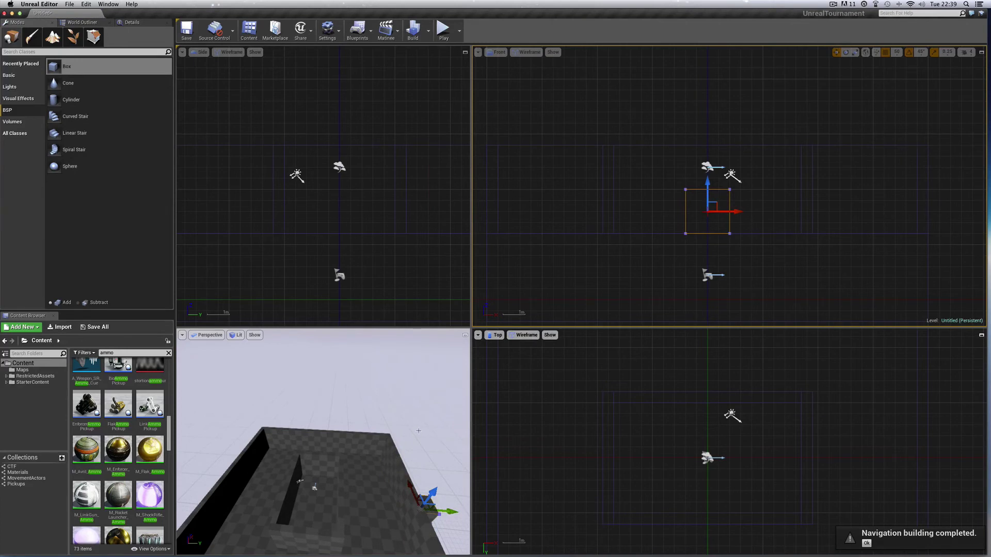
{"action": "middle_click_drag", "start_coordinate": [403, 464], "coordinate": [403, 472]}
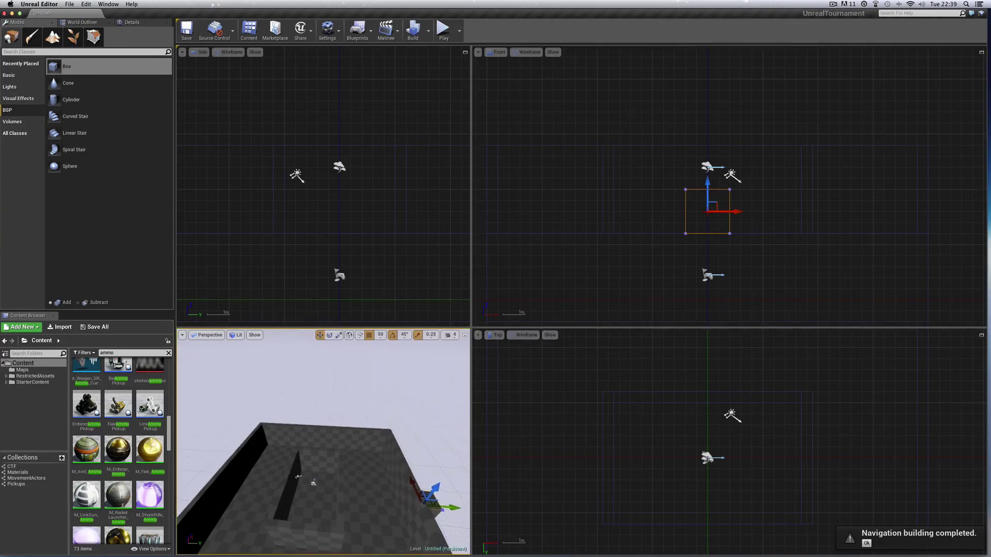
{"action": "left_click_drag", "start_coordinate": [438, 460], "coordinate": [441, 478]}
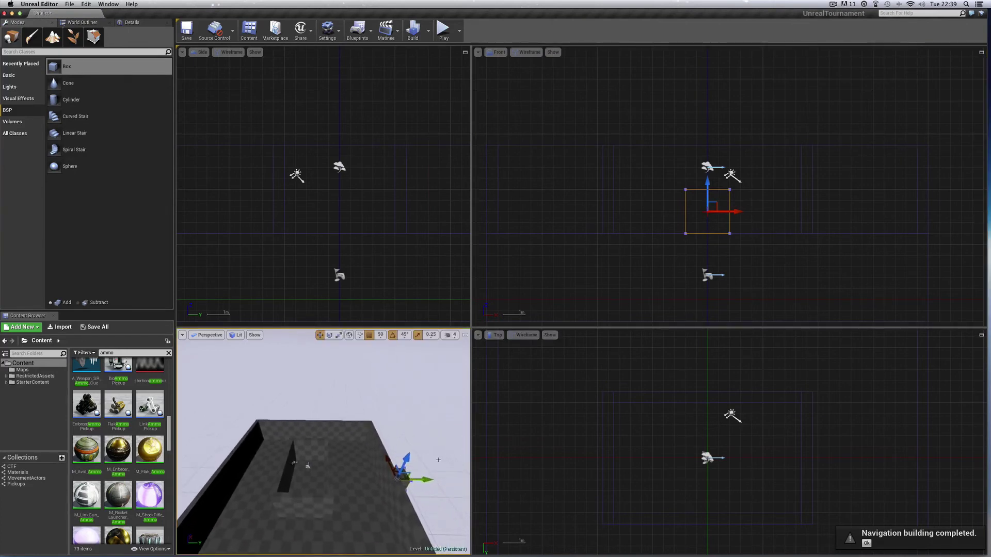
{"action": "scroll", "coordinate": [875, 419], "scroll_direction": "down", "scroll_amount": 6}
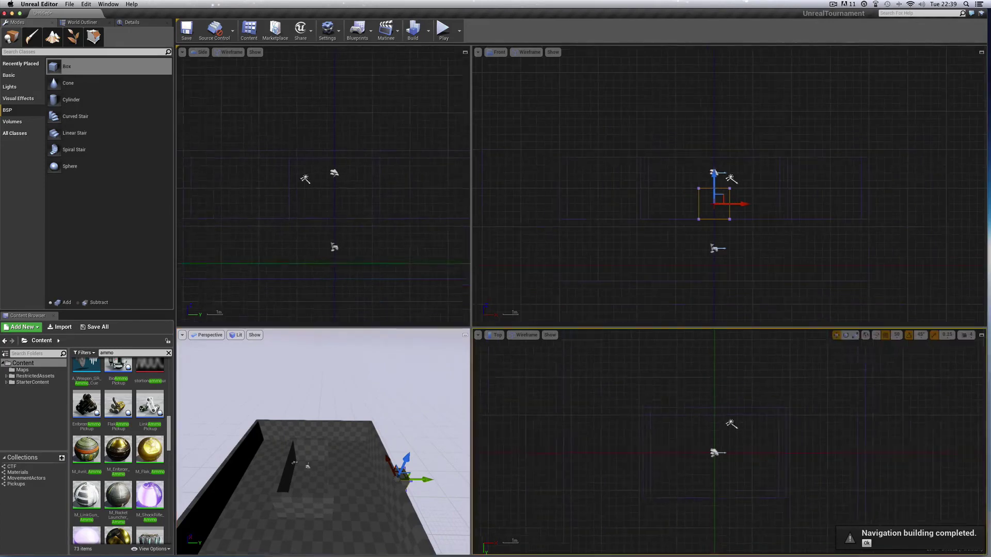
{"action": "right_click_drag", "start_coordinate": [868, 419], "coordinate": [868, 417]}
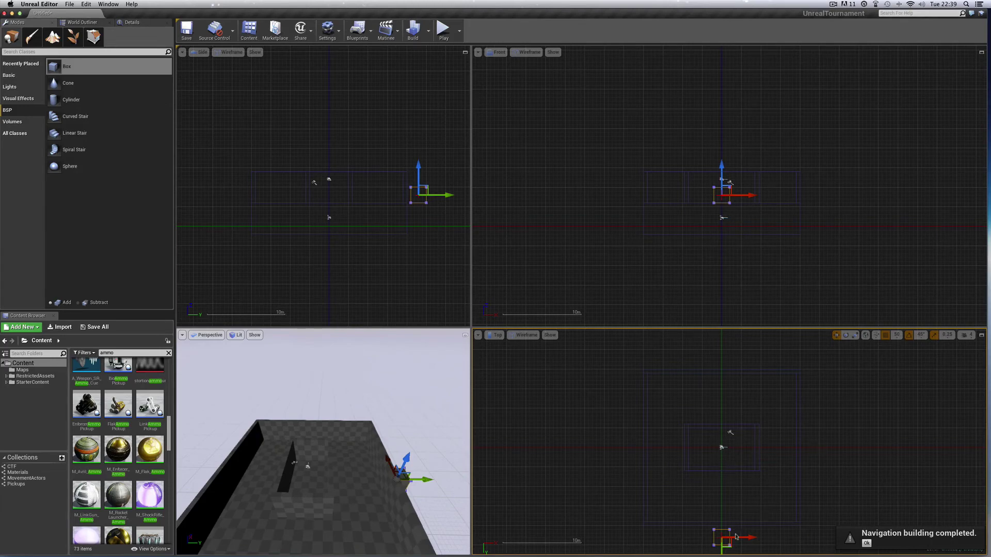
{"action": "right_click_drag", "start_coordinate": [830, 490], "coordinate": [830, 467]}
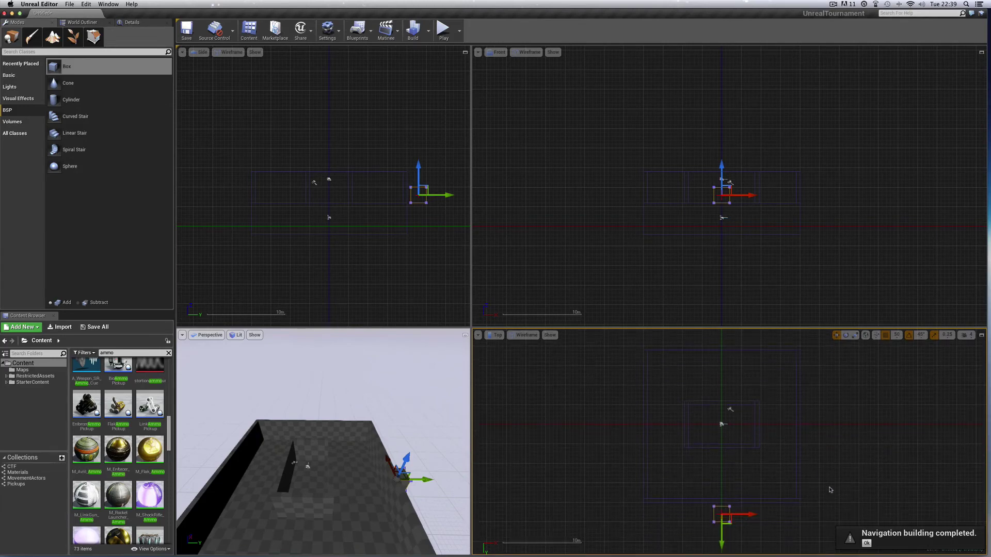
{"action": "left_click_drag", "start_coordinate": [722, 534], "coordinate": [721, 481]}
{"action": "right_click_drag", "start_coordinate": [830, 475], "coordinate": [831, 547]}
{"action": "scroll", "coordinate": [826, 476], "scroll_direction": "up", "scroll_amount": 2}
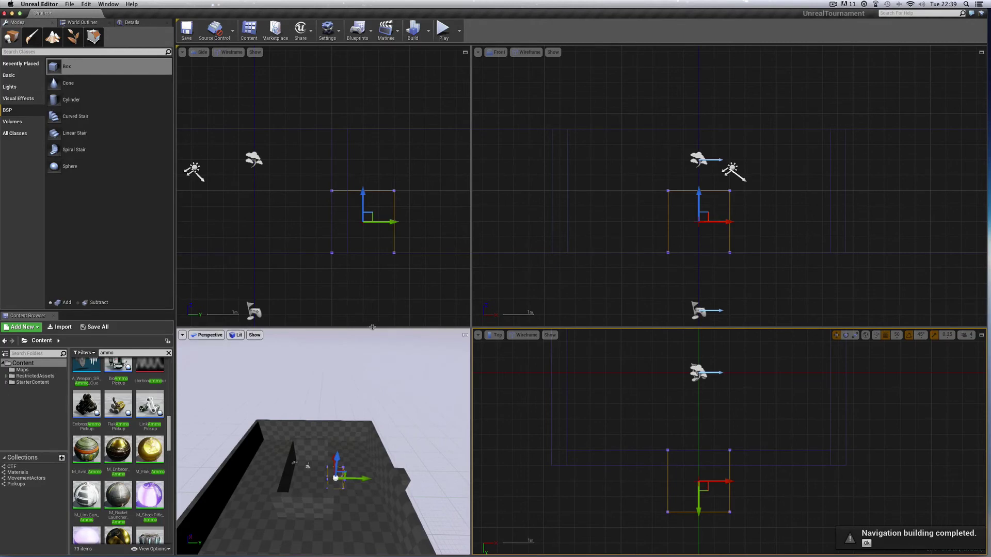
- Enlarge the perspective view, inspect the new BSP box against the inner wall, and set the box's Y size to 50
{"action": "left_click_drag", "start_coordinate": [373, 328], "coordinate": [371, 205]}
{"action": "middle_click_drag", "start_coordinate": [403, 438], "coordinate": [402, 481]}
{"action": "scroll", "coordinate": [402, 438], "scroll_direction": "up", "scroll_amount": 3}
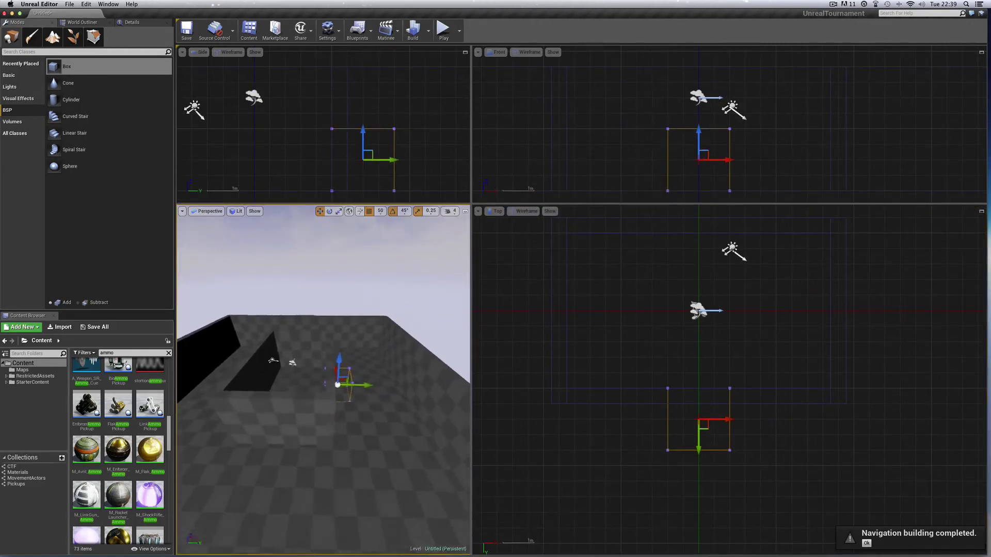
{"action": "mouse_move", "coordinate": [403, 438]}
{"action": "middle_mouse_down"}
{"action": "mouse_move", "coordinate": [430, 439]}
{"action": "mouse_move", "coordinate": [376, 438]}
{"action": "mouse_move", "coordinate": [414, 438]}
{"action": "middle_mouse_up"}
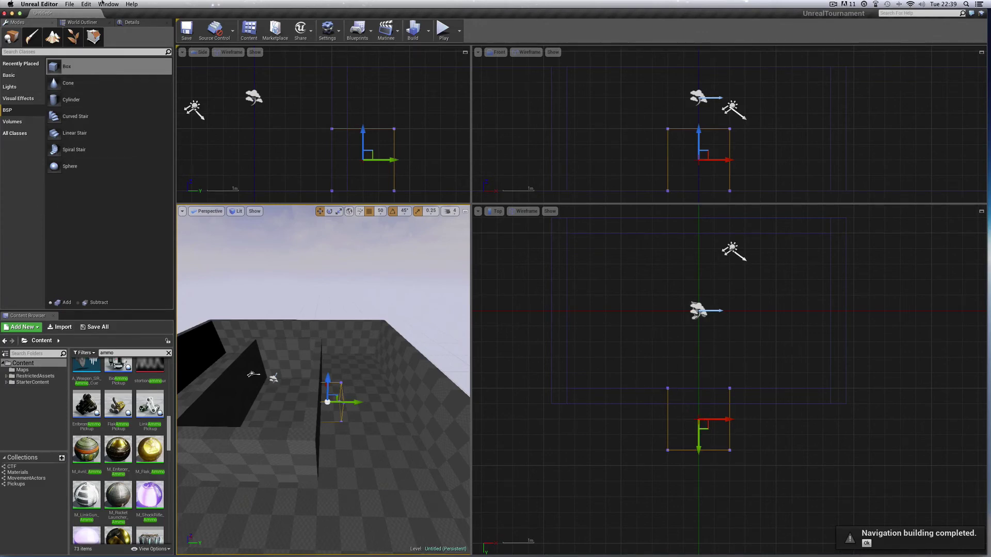
{"action": "left_click", "coordinate": [123, 23]}
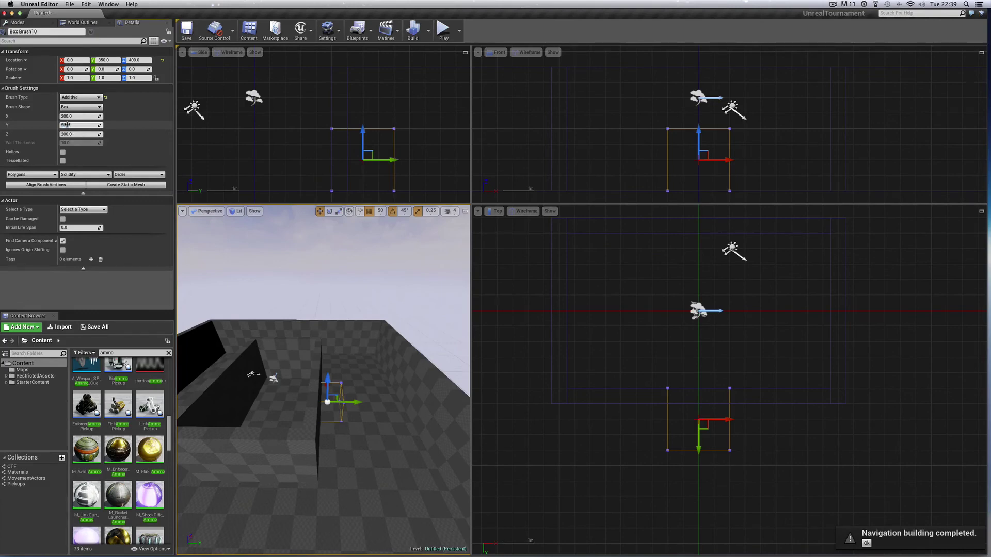
{"action": "key", "text": "Return"}
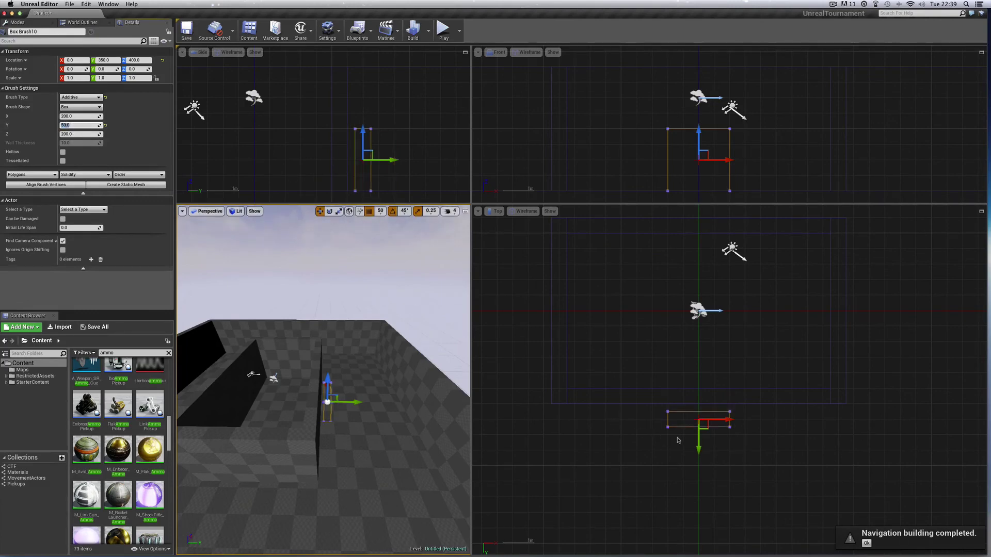
- Set the grid snap to 5 and move the thin box along the Y axis onto the inner wall at Y 275
{"action": "left_click_drag", "start_coordinate": [699, 449], "coordinate": [699, 405]}
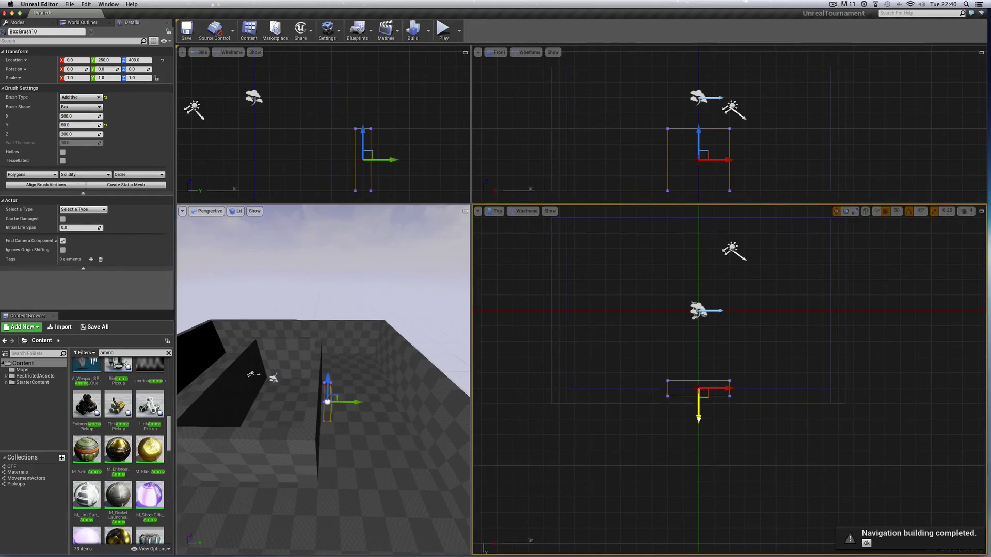
{"action": "left_click", "coordinate": [897, 211]}
{"action": "left_click", "coordinate": [899, 235]}
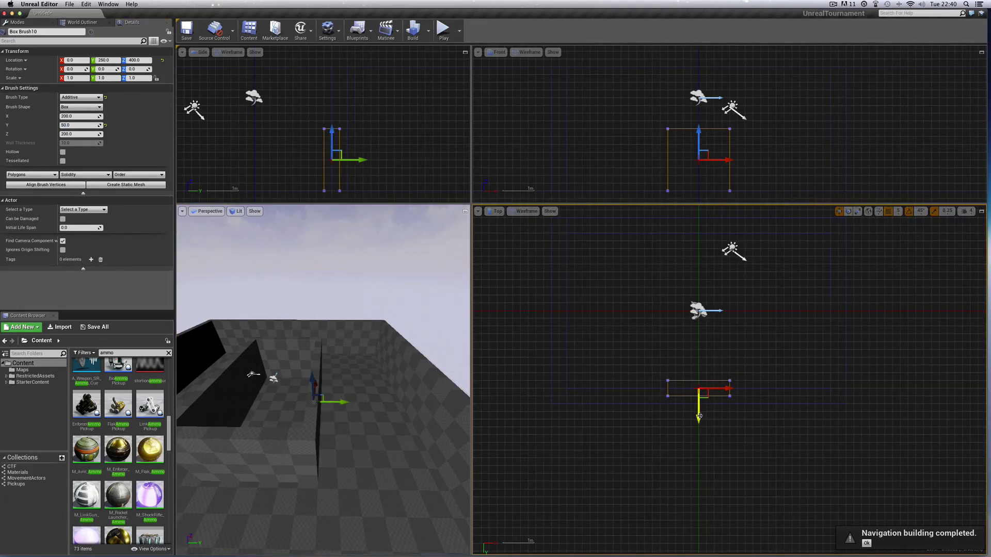
{"action": "scroll", "coordinate": [753, 427], "scroll_direction": "up", "scroll_amount": 5}
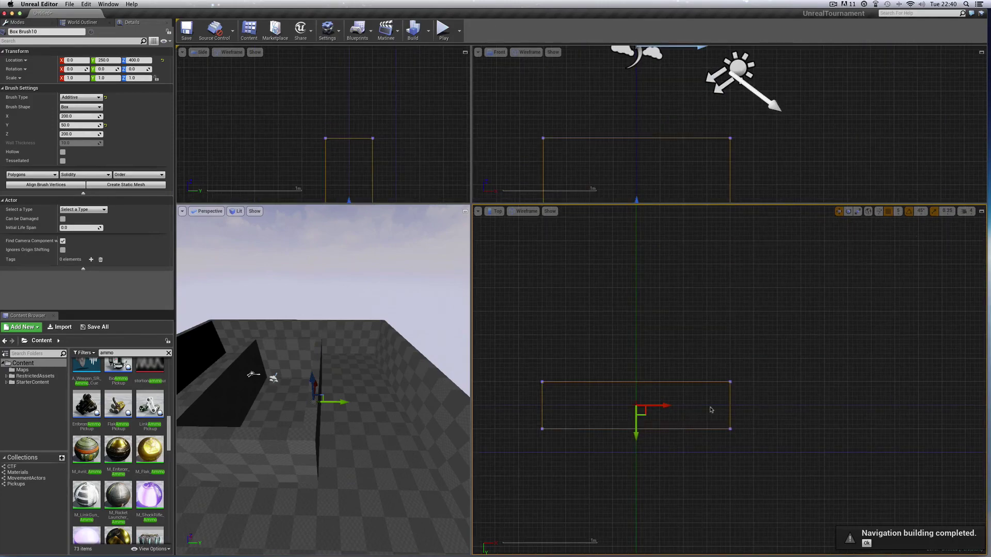
{"action": "left_click_drag", "start_coordinate": [636, 435], "coordinate": [636, 458]}
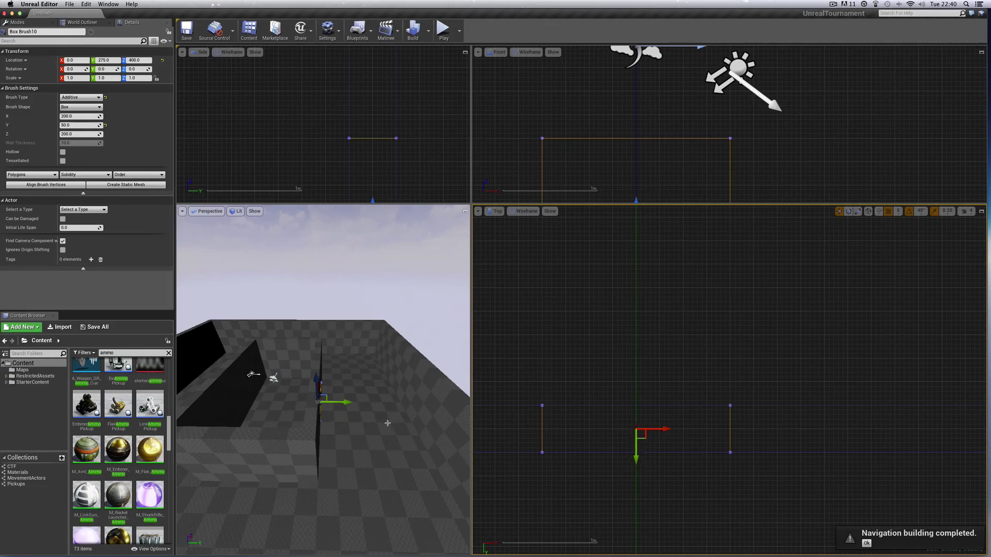
- Set the doorway box's Z size to 300 and raise it to Z 450 so its base rests on the floor surface
{"action": "mouse_move", "coordinate": [363, 427]}
{"action": "right_mouse_down"}
{"action": "mouse_move", "coordinate": [429, 456]}
{"action": "mouse_move", "coordinate": [389, 444]}
{"action": "mouse_move", "coordinate": [428, 447]}
{"action": "mouse_move", "coordinate": [392, 471]}
{"action": "mouse_move", "coordinate": [413, 465]}
{"action": "mouse_move", "coordinate": [376, 464]}
{"action": "right_mouse_up"}
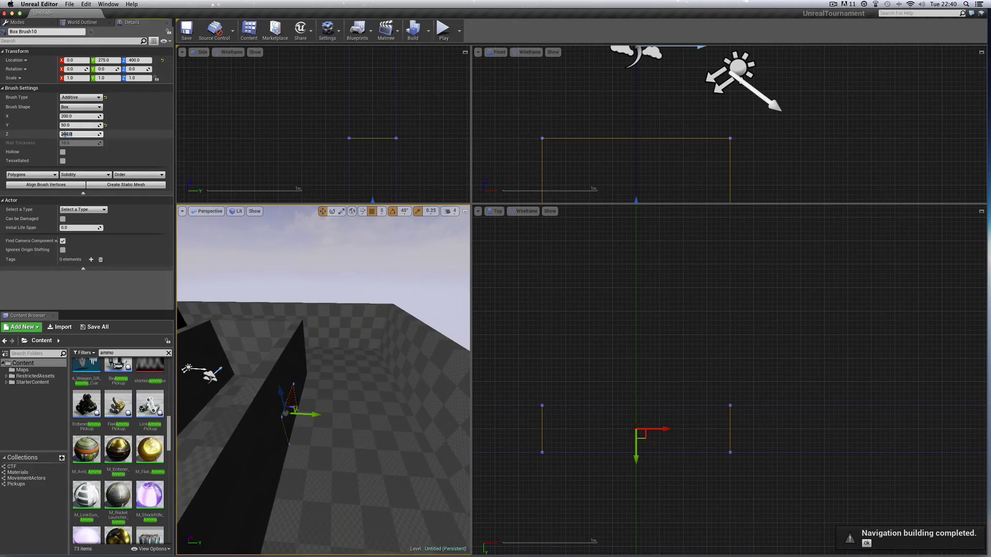
{"action": "key", "text": "Return"}
{"action": "left_click_drag", "start_coordinate": [668, 204], "coordinate": [743, 351]}
{"action": "scroll", "coordinate": [748, 308], "scroll_direction": "down", "scroll_amount": 5}
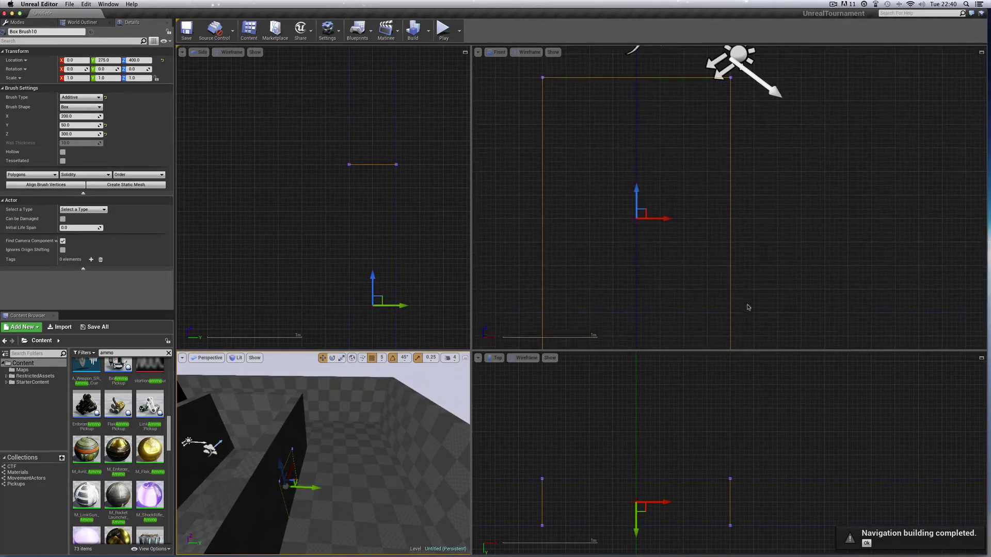
{"action": "right_click_drag", "start_coordinate": [769, 299], "coordinate": [770, 310]}
{"action": "scroll", "coordinate": [771, 297], "scroll_direction": "down", "scroll_amount": 4}
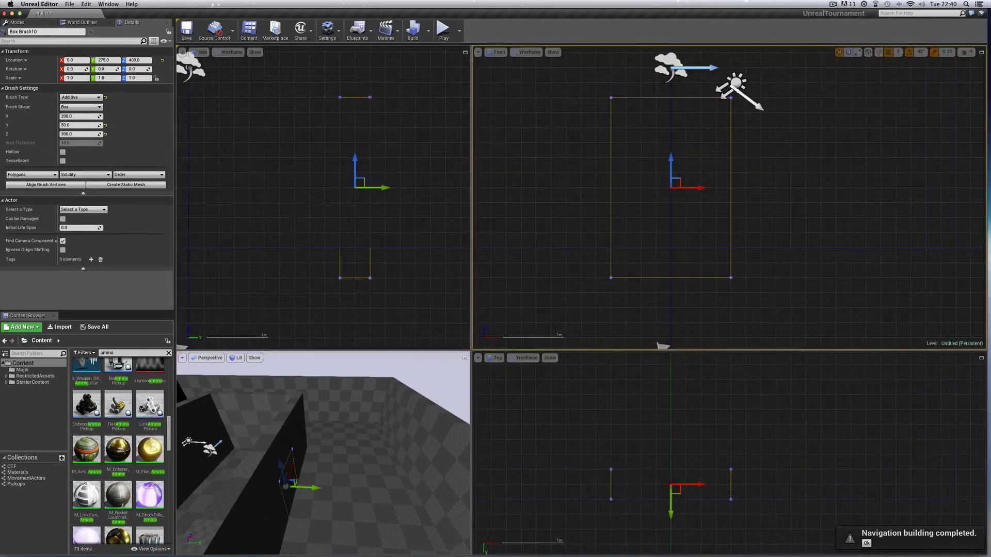
{"action": "scroll", "coordinate": [768, 246], "scroll_direction": "down", "scroll_amount": 2}
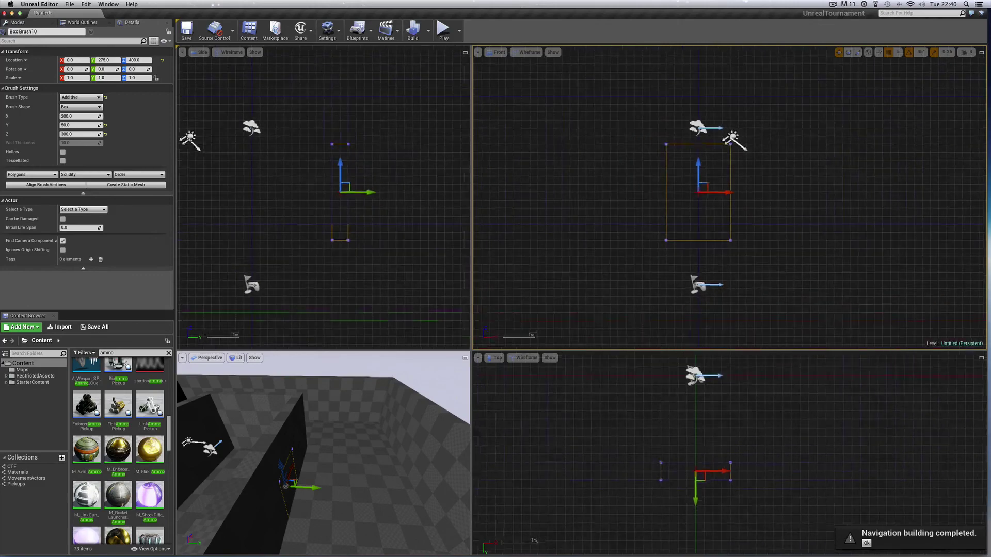
{"action": "left_click", "coordinate": [637, 223]}
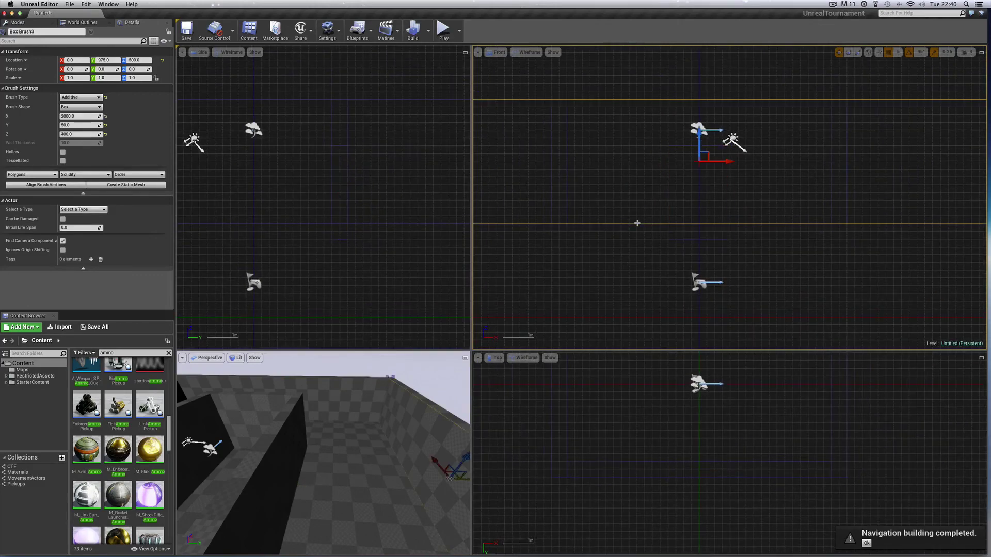
{"action": "left_click", "coordinate": [729, 195]}
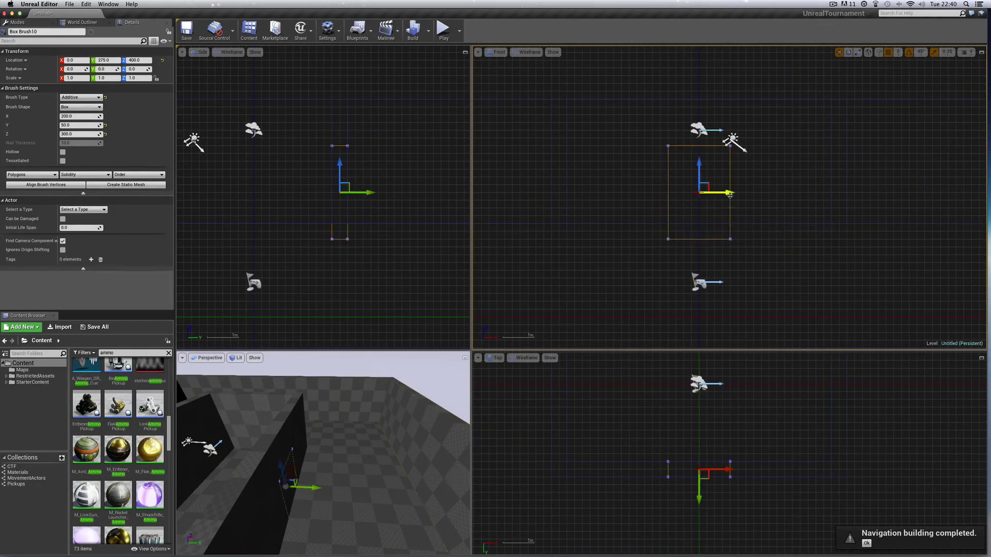
{"action": "mouse_move", "coordinate": [699, 164]}
{"action": "left_mouse_down"}
{"action": "mouse_move", "coordinate": [699, 149]}
{"action": "mouse_move", "coordinate": [694, 187]}
{"action": "left_mouse_up"}
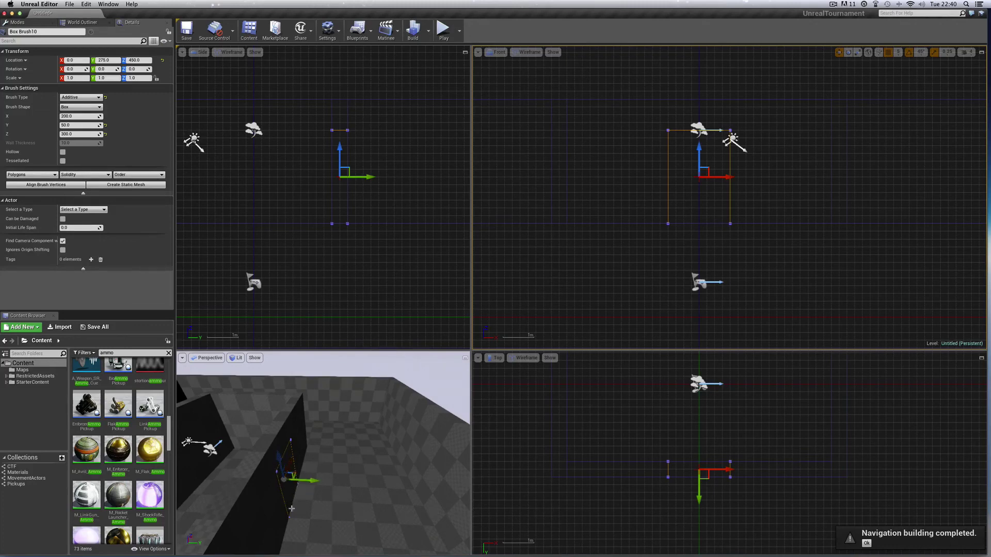
- Change the doorway box's brush type to Subtractive and build the level
{"action": "right_click_drag", "start_coordinate": [331, 463], "coordinate": [319, 444]}
{"action": "key", "text": "a"}
{"action": "key", "text": "d"}
{"action": "key", "text": "a"}
{"action": "key", "text": "d"}
{"action": "key", "text": "a"}
{"action": "key", "text": "d"}
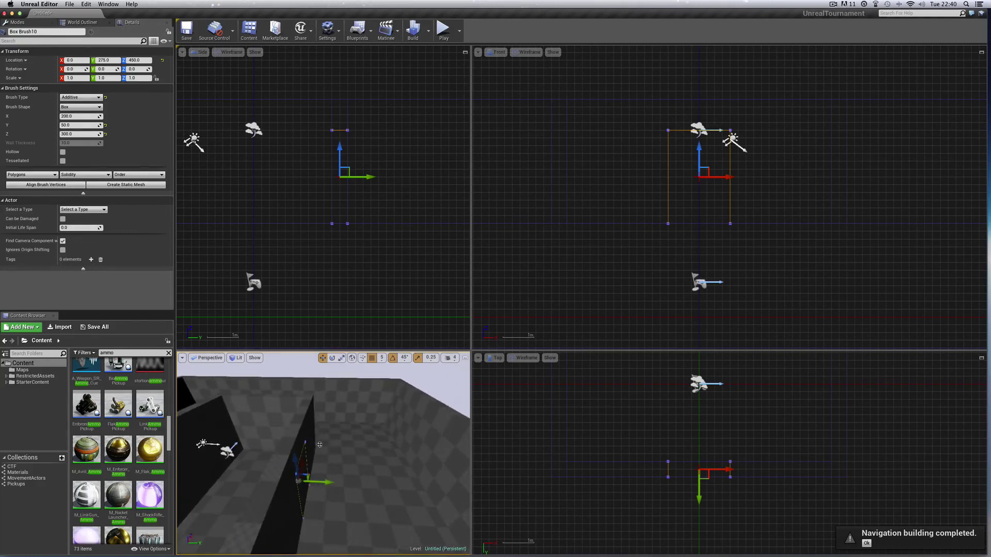
{"action": "left_click", "coordinate": [81, 97]}
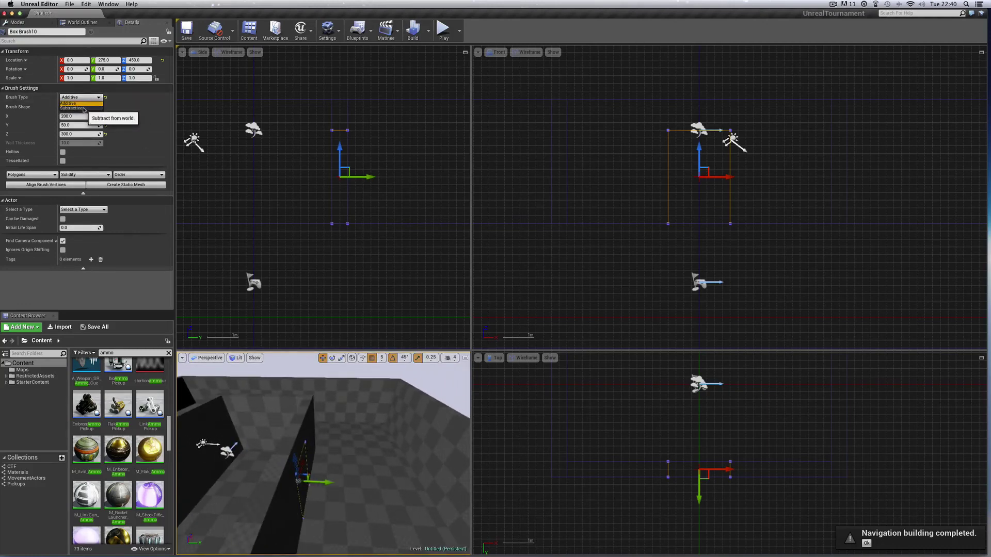
{"action": "left_click", "coordinate": [72, 108]}
{"action": "left_click", "coordinate": [413, 31]}
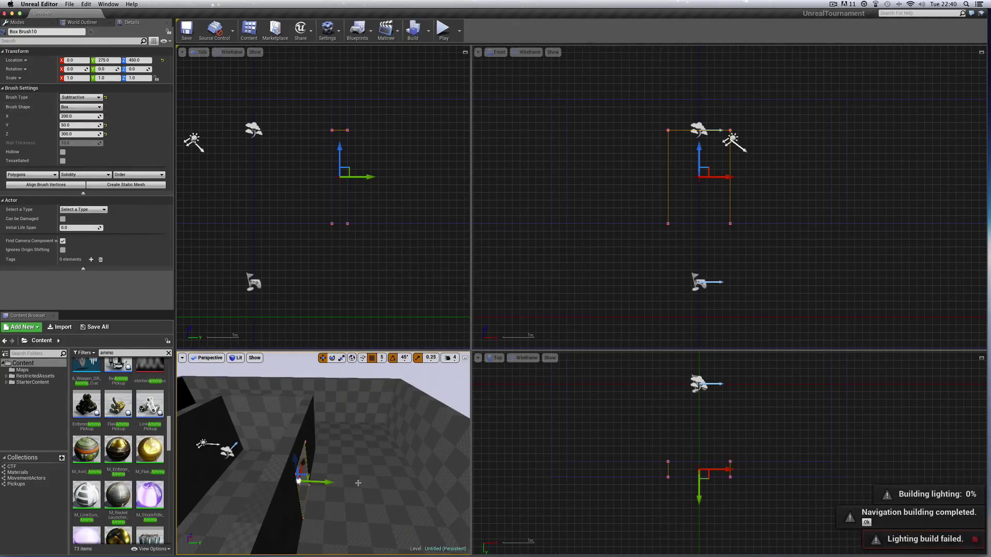
- Enlarge the perspective view in both width and height to show the doorway cut in the inner wall
{"action": "mouse_move", "coordinate": [358, 483]}
{"action": "right_mouse_down"}
{"action": "mouse_move", "coordinate": [385, 485]}
{"action": "mouse_move", "coordinate": [348, 480]}
{"action": "mouse_move", "coordinate": [349, 500]}
{"action": "right_mouse_up"}
{"action": "left_click", "coordinate": [523, 499]}
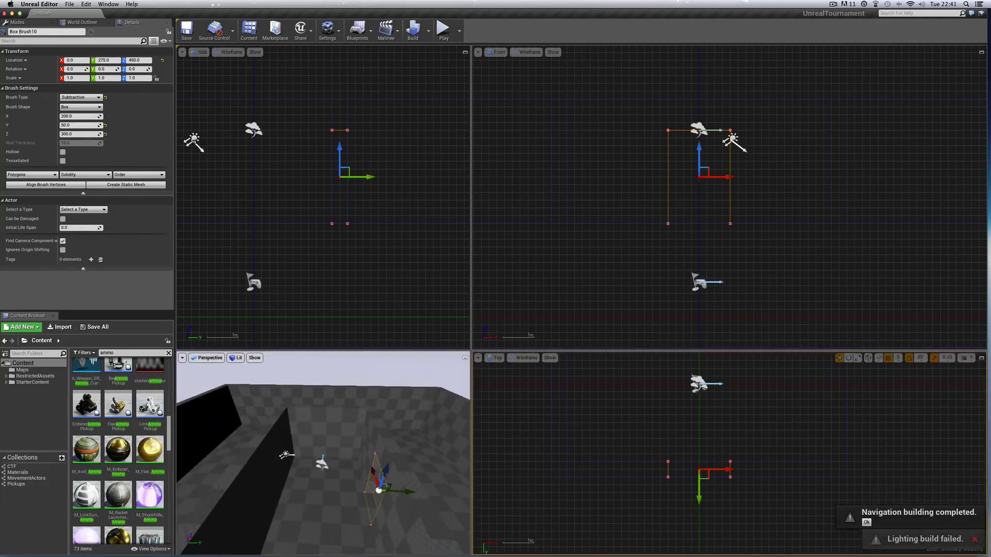
{"action": "left_click_drag", "start_coordinate": [442, 351], "coordinate": [441, 297]}
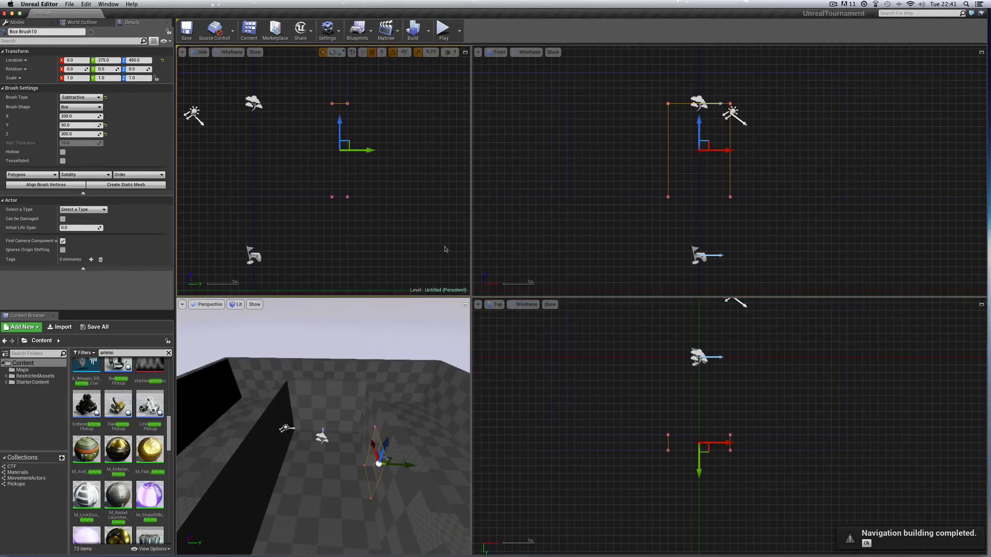
{"action": "left_click_drag", "start_coordinate": [471, 326], "coordinate": [568, 327]}
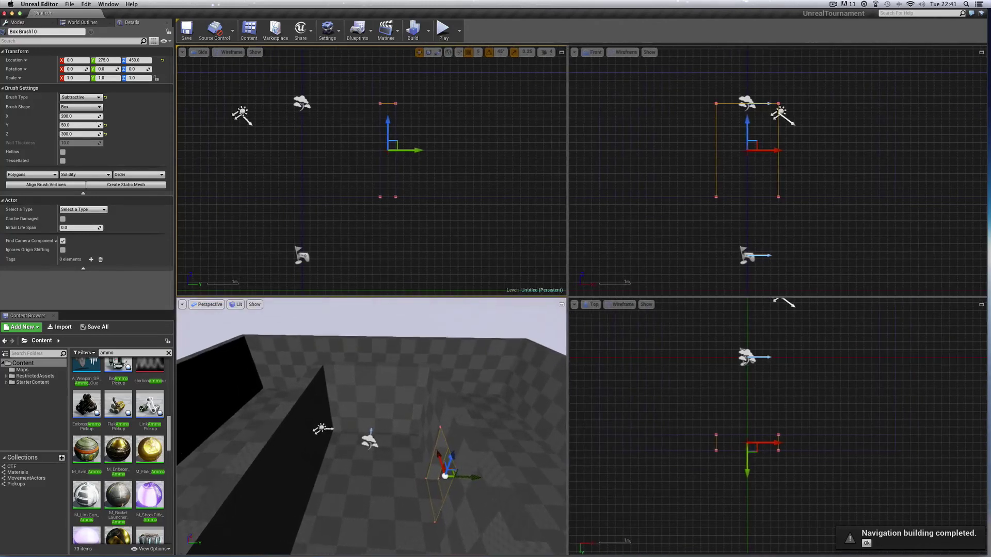
{"action": "left_click_drag", "start_coordinate": [455, 297], "coordinate": [455, 200]}
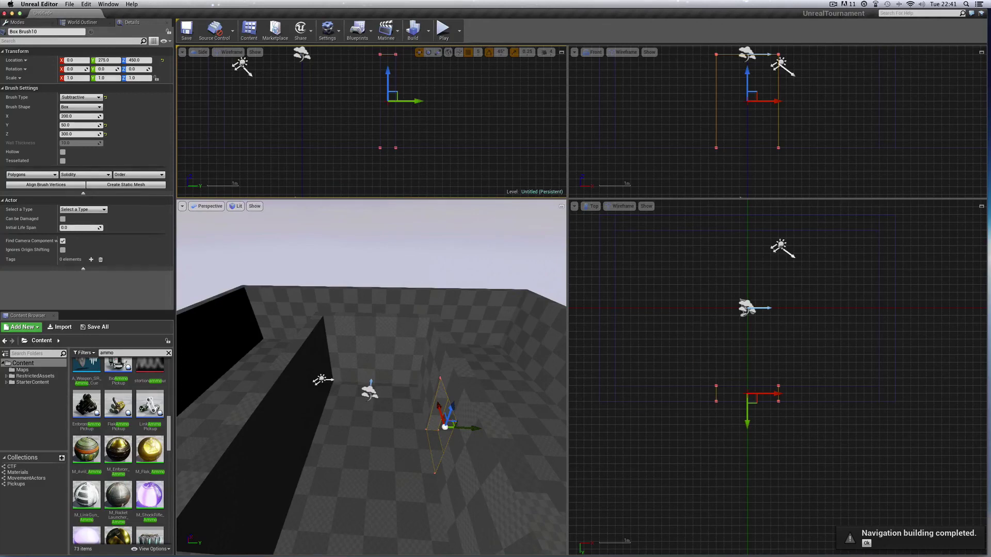
- Inspect the doorway opening by clearing the selection, selecting the floor, and selecting the subtractive box
{"action": "left_click", "coordinate": [646, 379]}
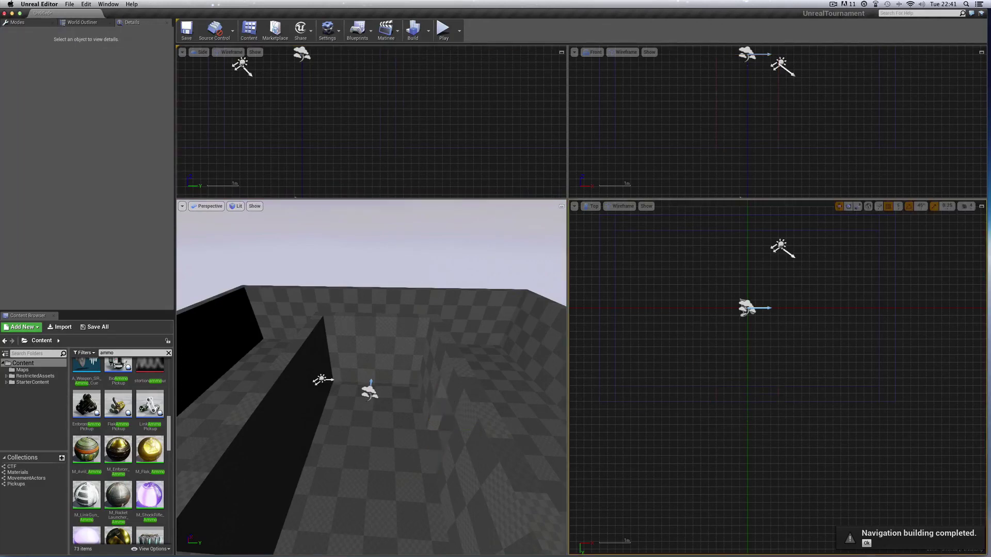
{"action": "left_click", "coordinate": [457, 464]}
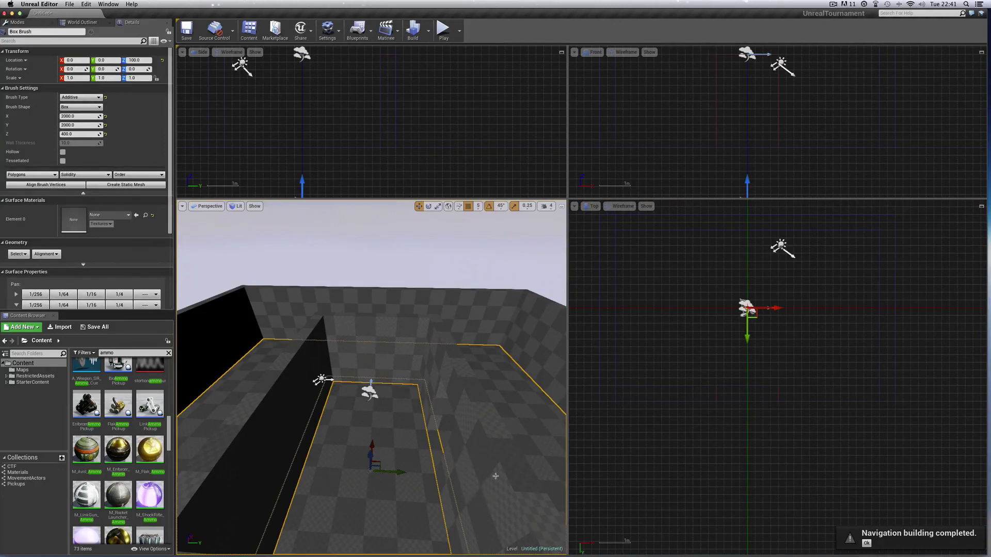
{"action": "left_click", "coordinate": [438, 406]}
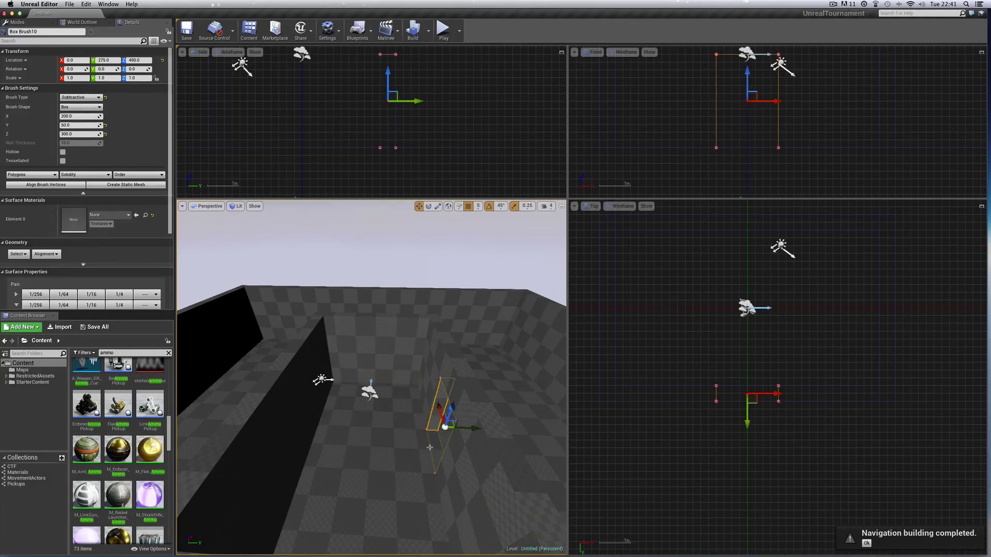
- Play the level from a spot on the floor outside the inner room, walk around its walls, and end the play session
{"action": "left_click", "coordinate": [526, 402]}
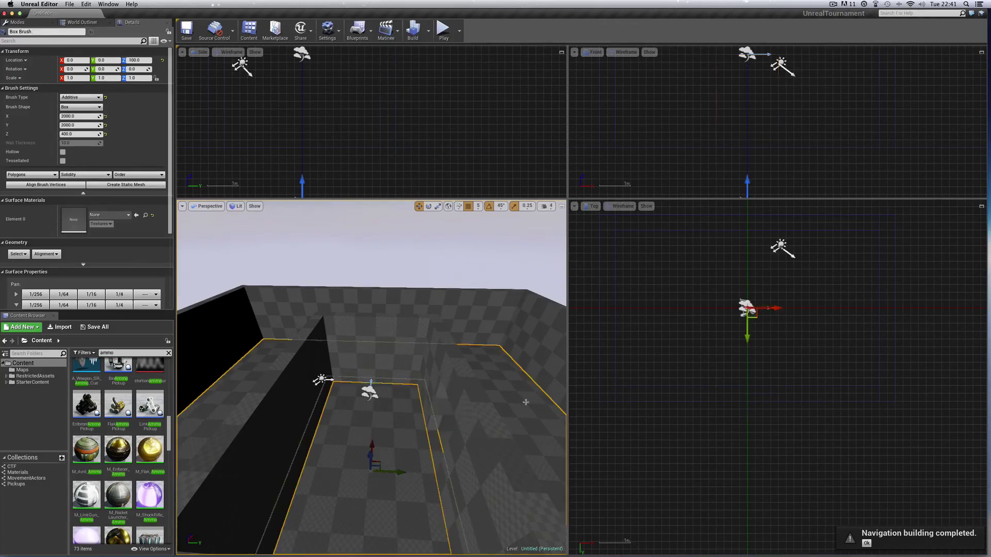
{"action": "right_click", "coordinate": [525, 402]}
{"action": "left_click", "coordinate": [547, 382]}
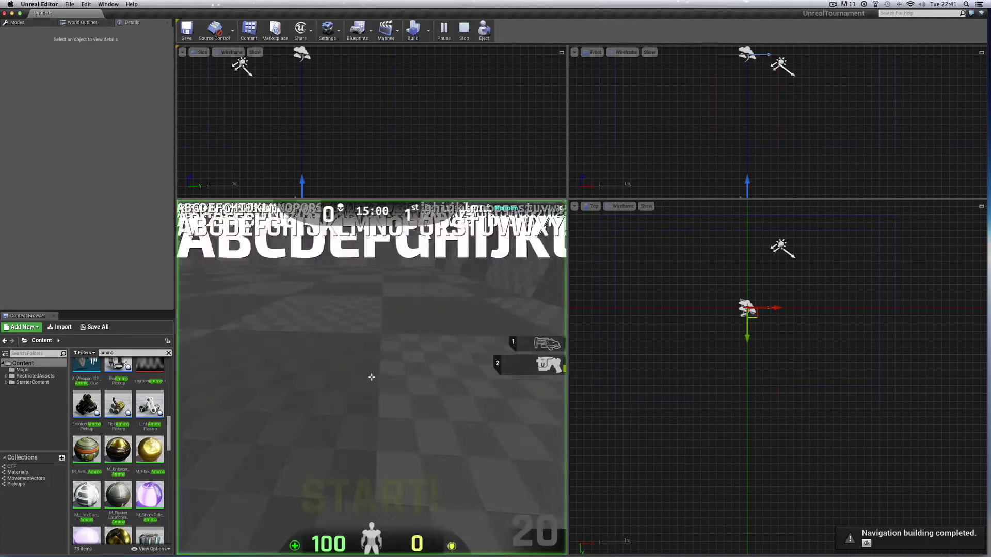
{"action": "key", "text": "w"}
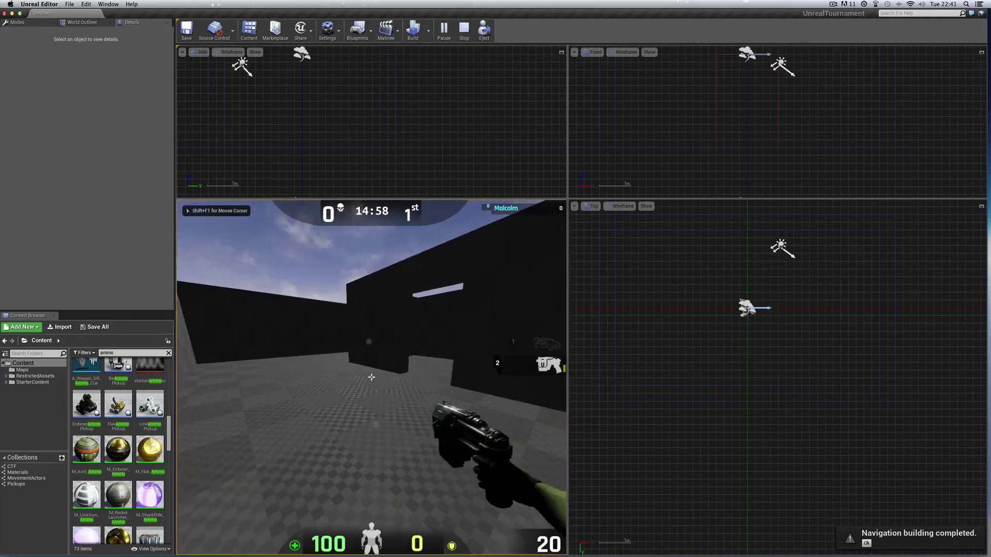
{"action": "key", "text": "w"}
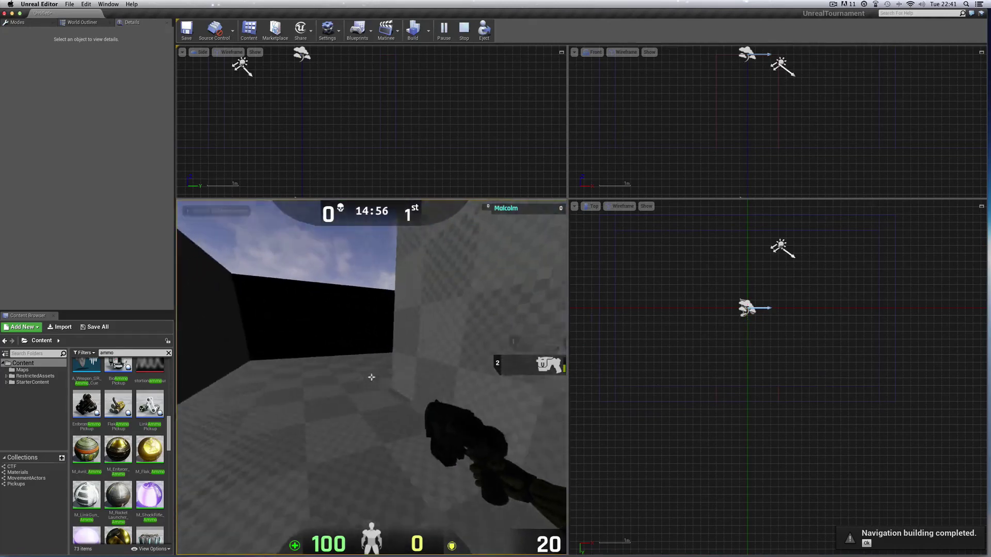
{"action": "key", "text": "w"}
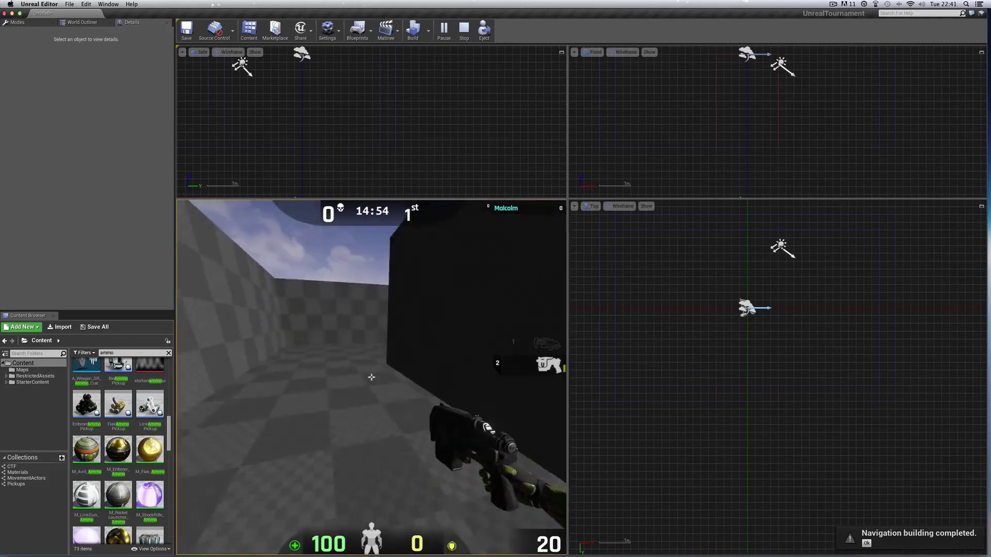
{"action": "key", "text": "w"}
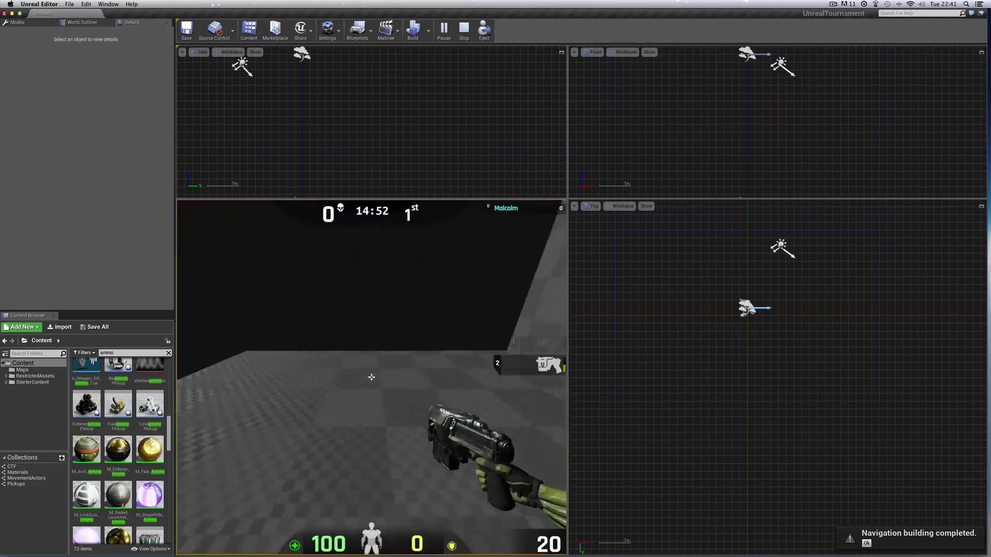
{"action": "key", "text": "w"}
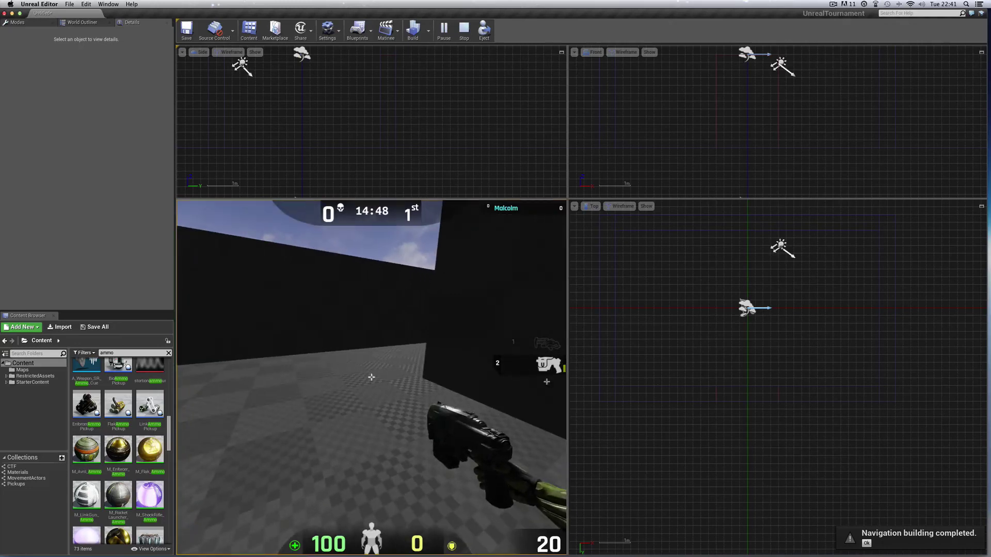
{"action": "key", "text": "Escape"}
- Examine the inner room and its doorway from above and outside in the perspective view
{"action": "middle_click_drag", "start_coordinate": [399, 433], "coordinate": [398, 336]}
{"action": "right_click_drag", "start_coordinate": [399, 405], "coordinate": [381, 403]}
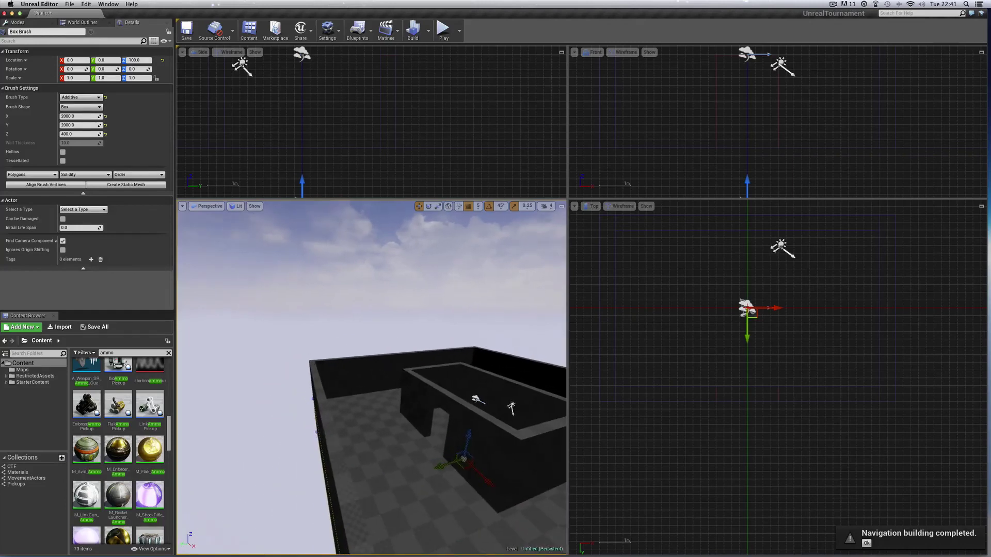
{"action": "right_click_drag", "start_coordinate": [382, 402], "coordinate": [429, 402]}
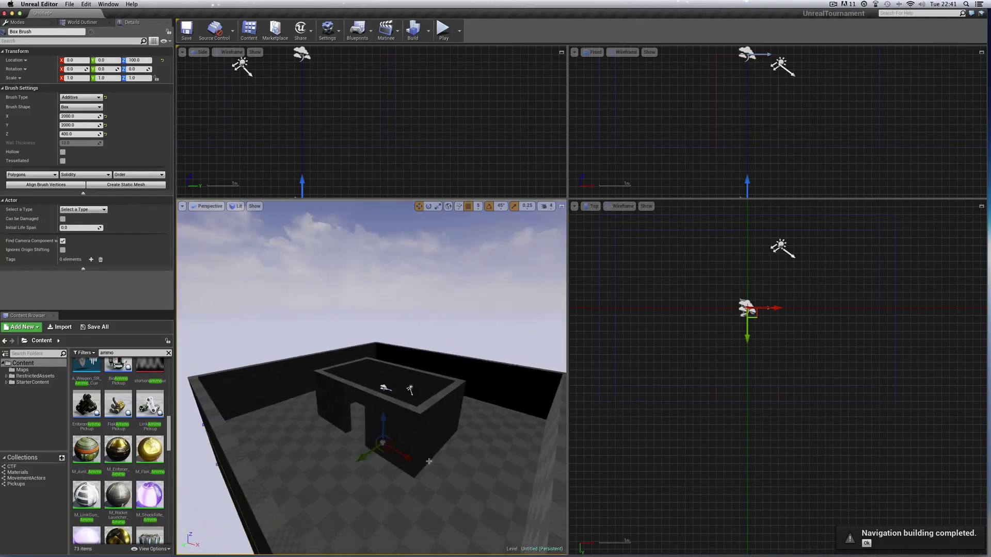